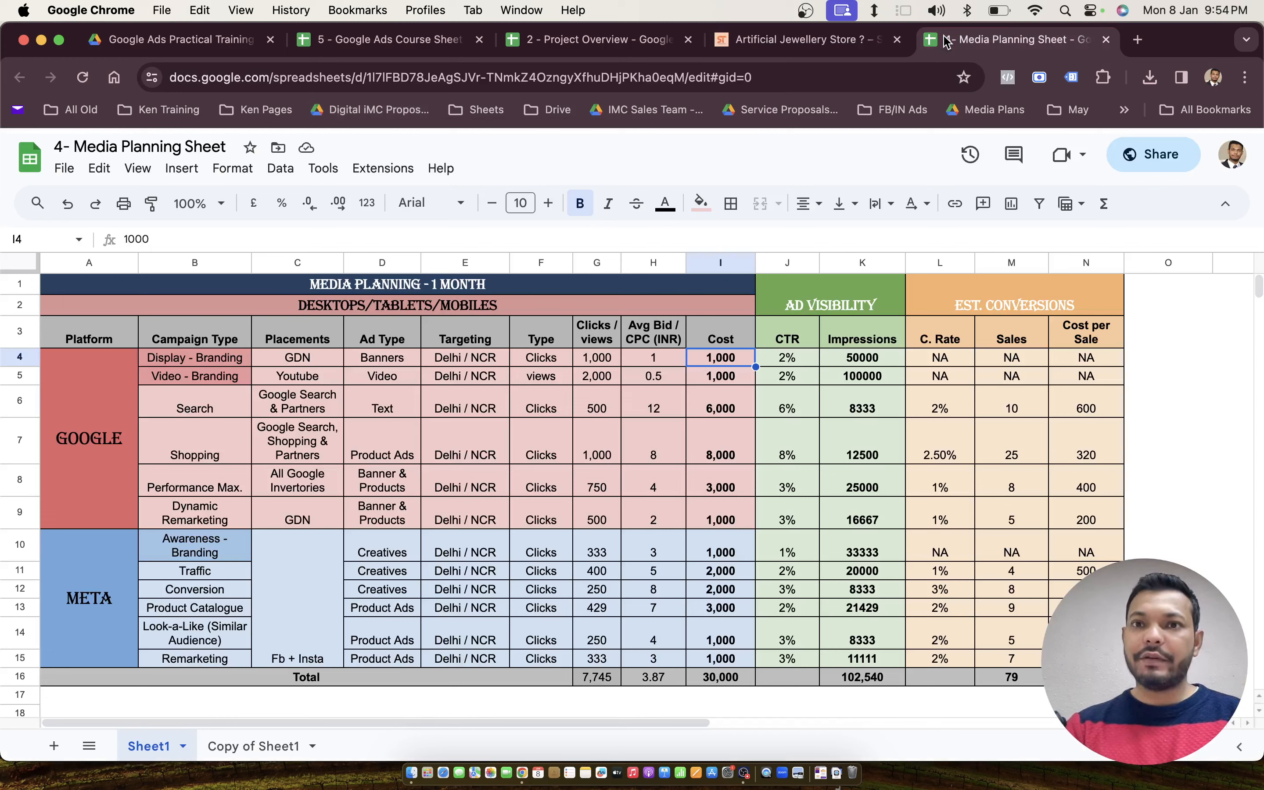
Review the Display - Branding row of the media plan from campaign type through targeting and bid to cost.
{"action": "left_click", "coordinate": [454, 416]}
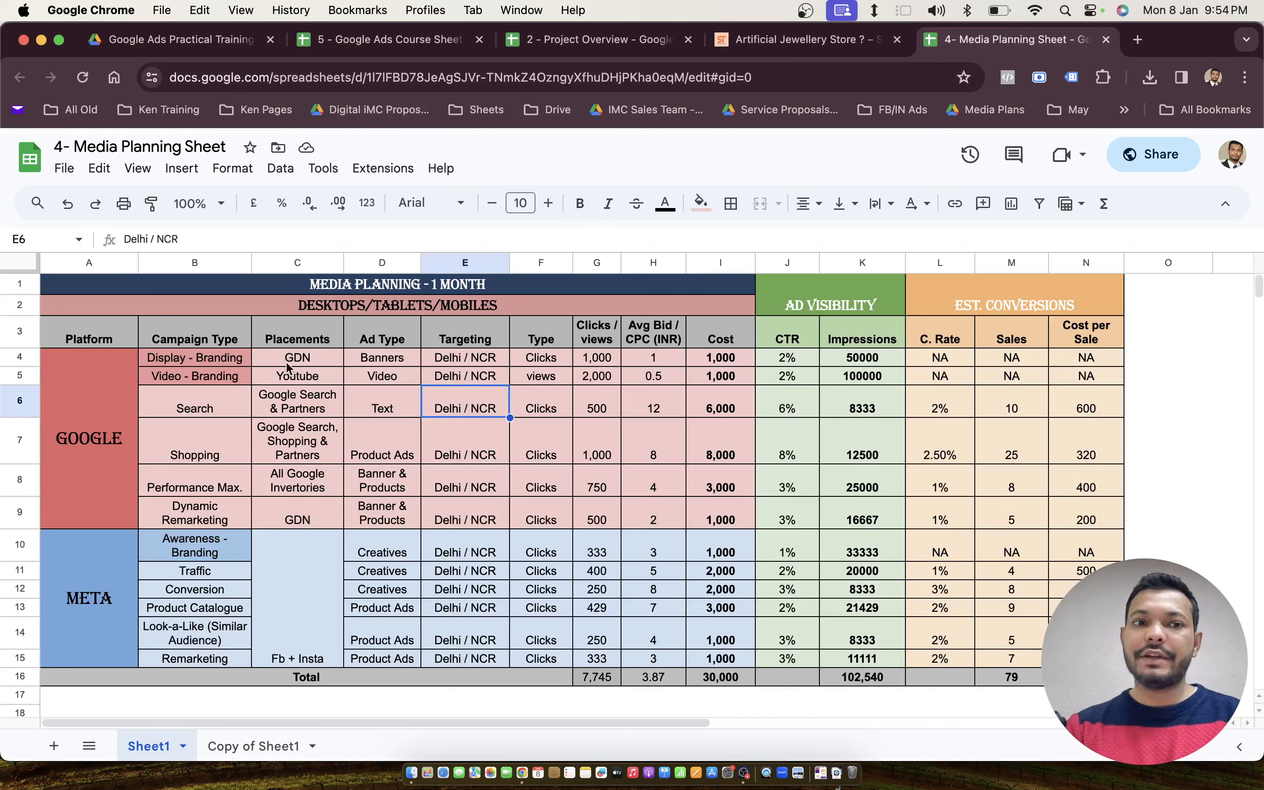
{"action": "left_click", "coordinate": [233, 364]}
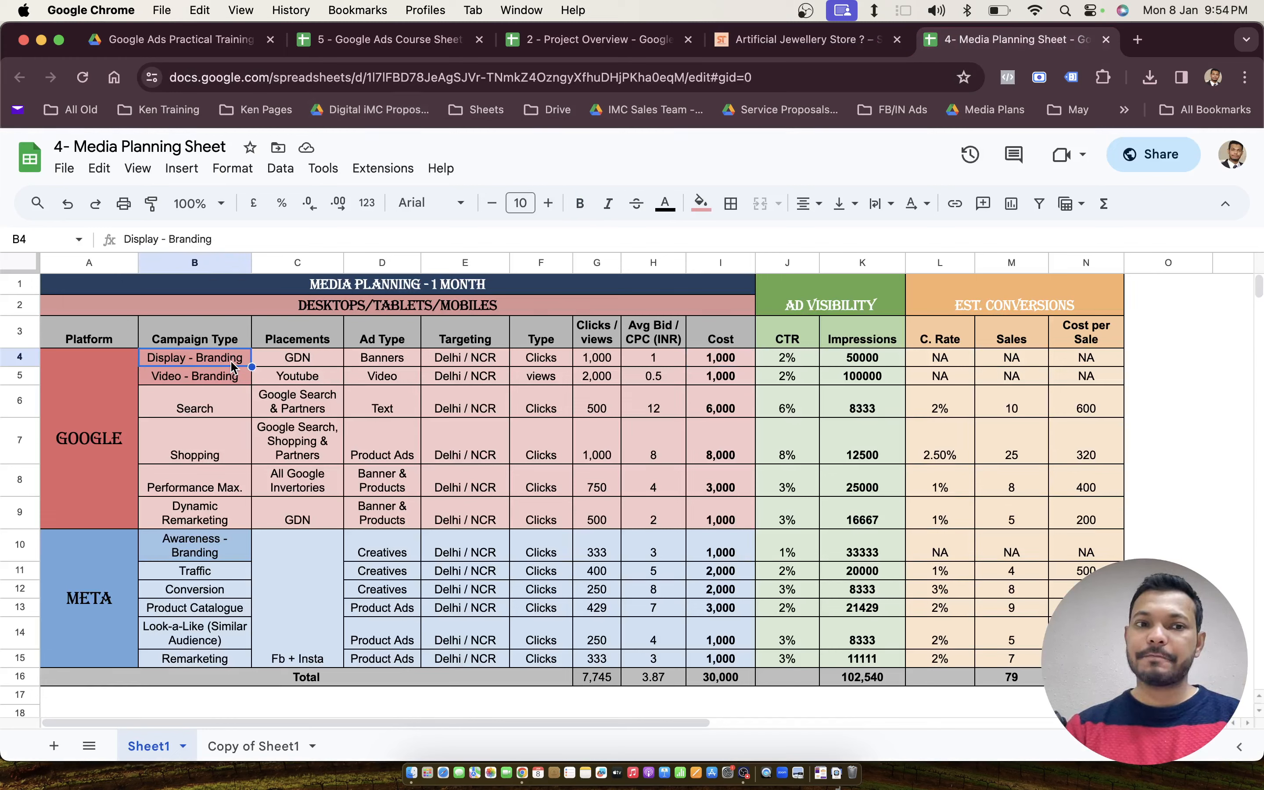
{"action": "key", "text": "Right"}
{"action": "key", "text": "Right"}
{"action": "key", "text": "Right"}
{"action": "key", "text": "Right"}
{"action": "key", "text": "Right"}
{"action": "key", "text": "Right"}
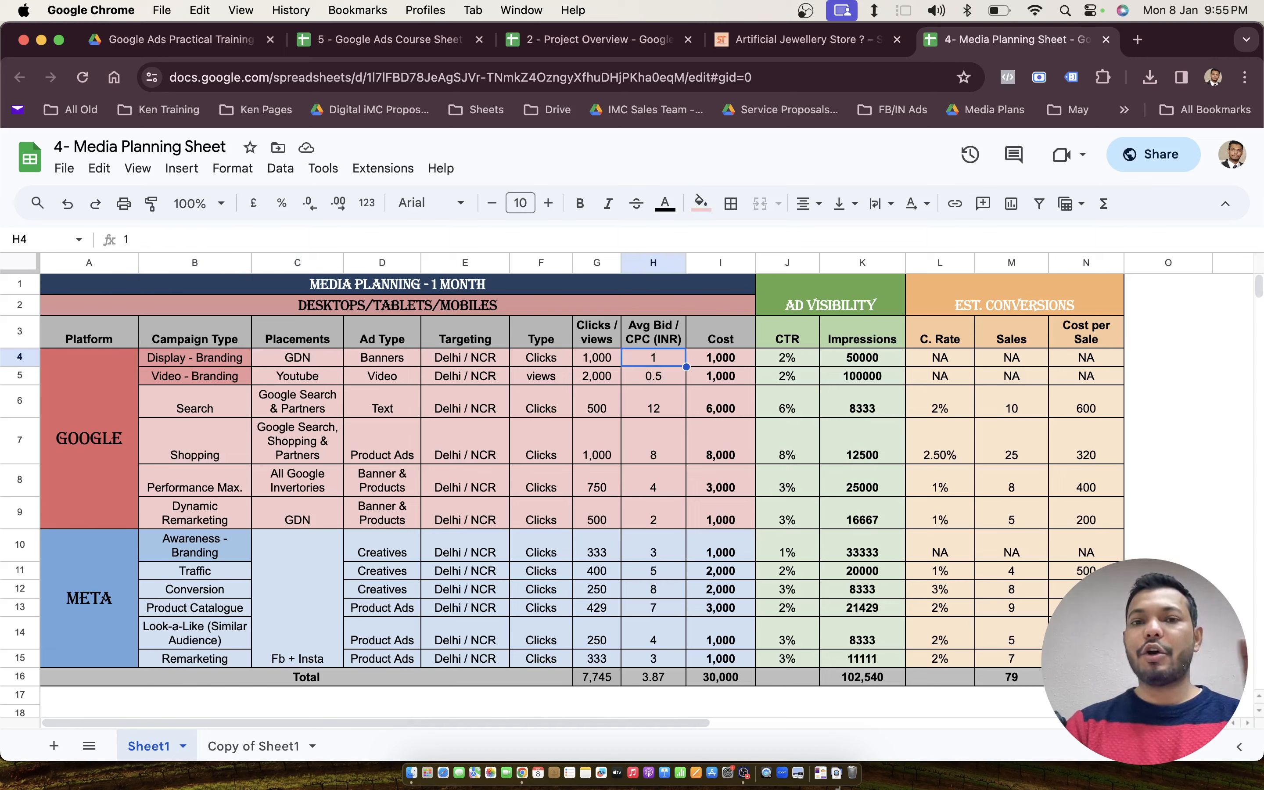
{"action": "key", "text": "Right"}
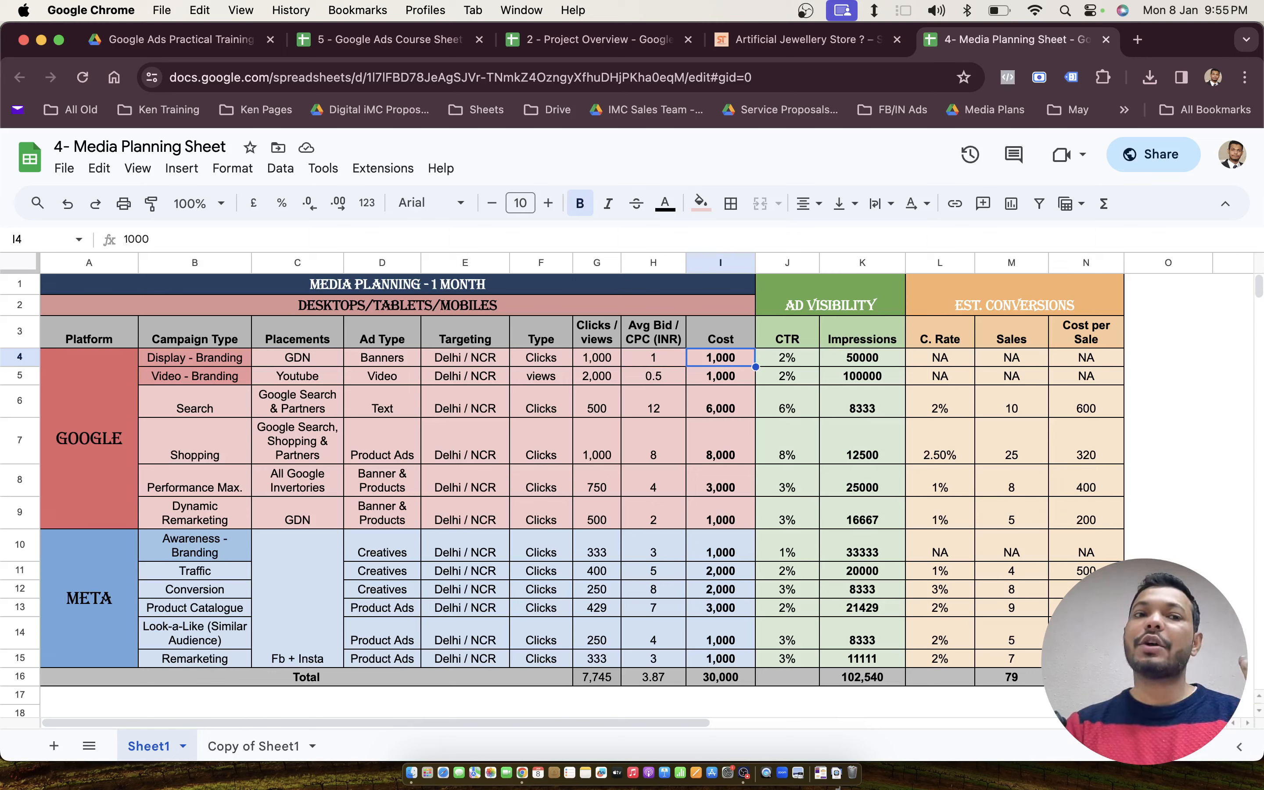
{"action": "key", "text": "Left"}
{"action": "key", "text": "Left"}
{"action": "key", "text": "Left"}
{"action": "key", "text": "Left"}
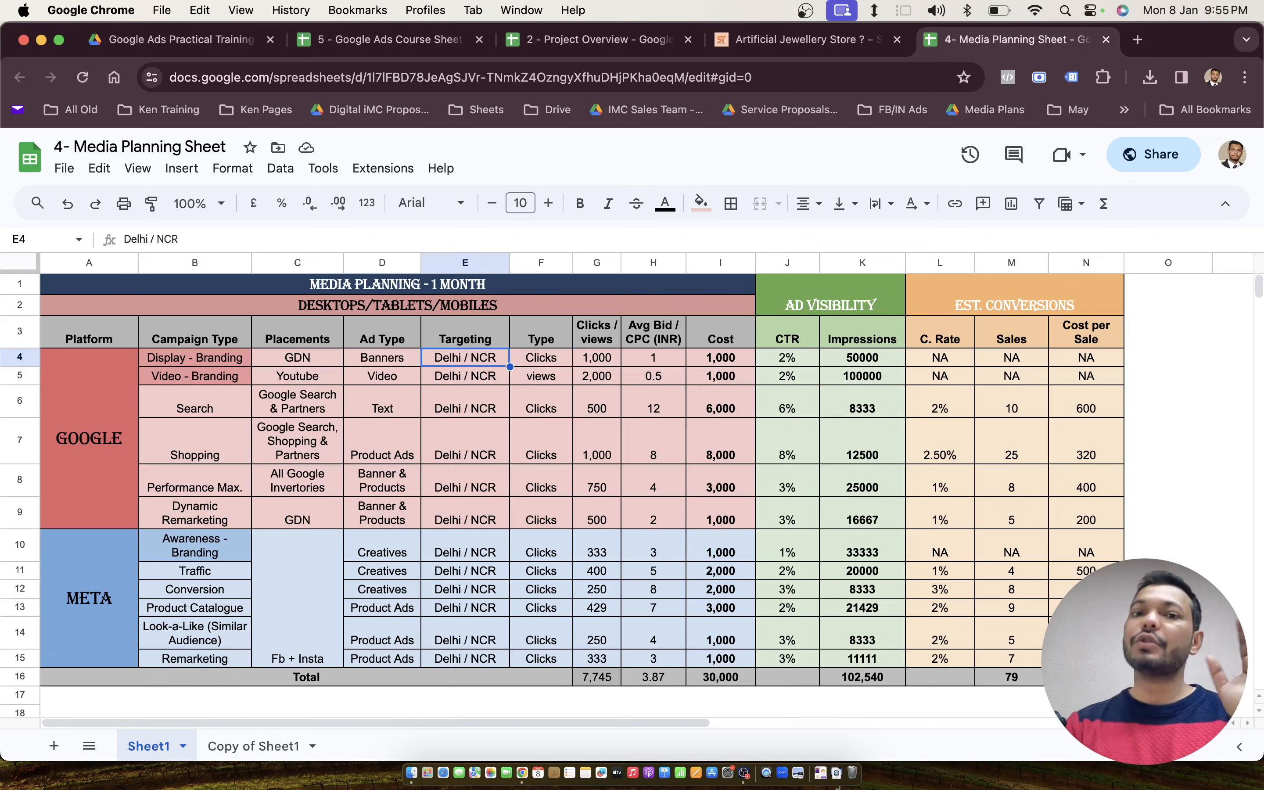
{"action": "key", "text": "Right"}
{"action": "key", "text": "Right"}
{"action": "key", "text": "Right"}
{"action": "key", "text": "Right"}
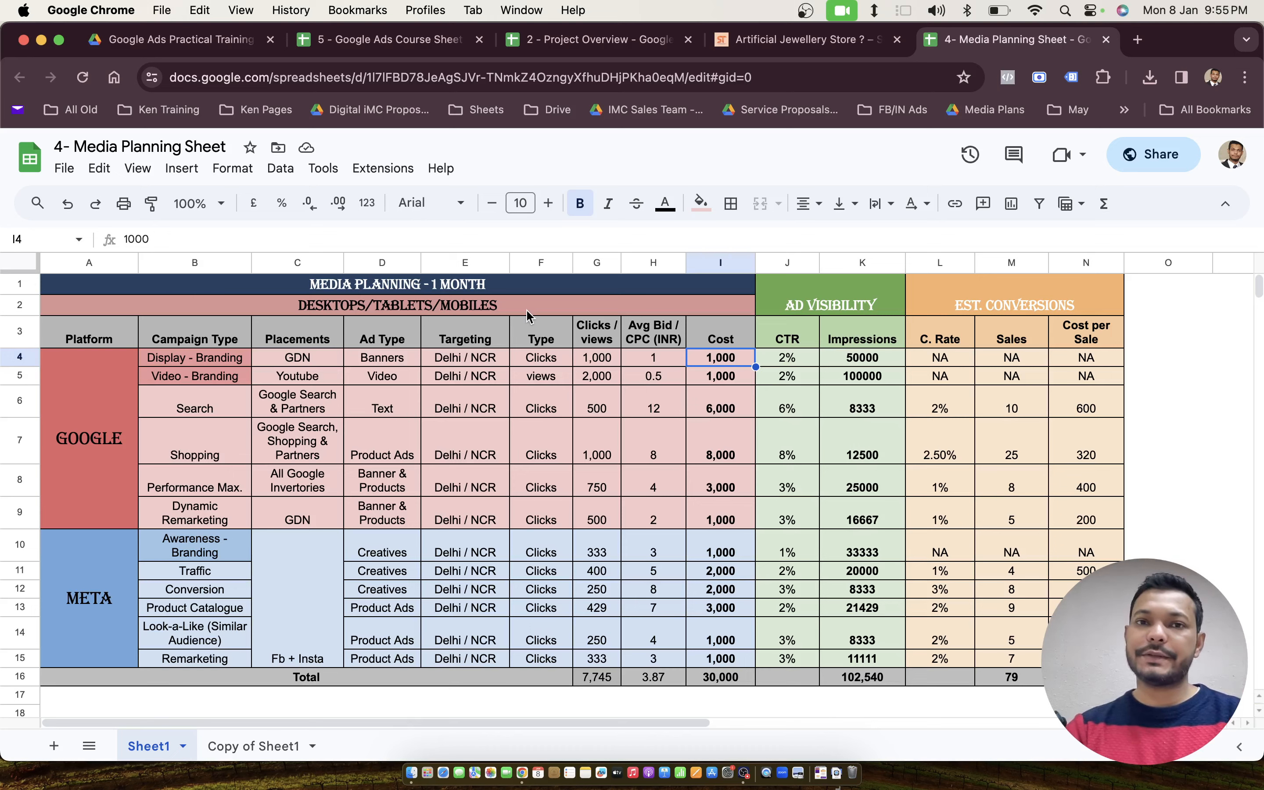
Compare the campaign settings slide with the media plan and look through the artificial jewellery store's homepage.
{"action": "key", "text": "ctrl+Right"}
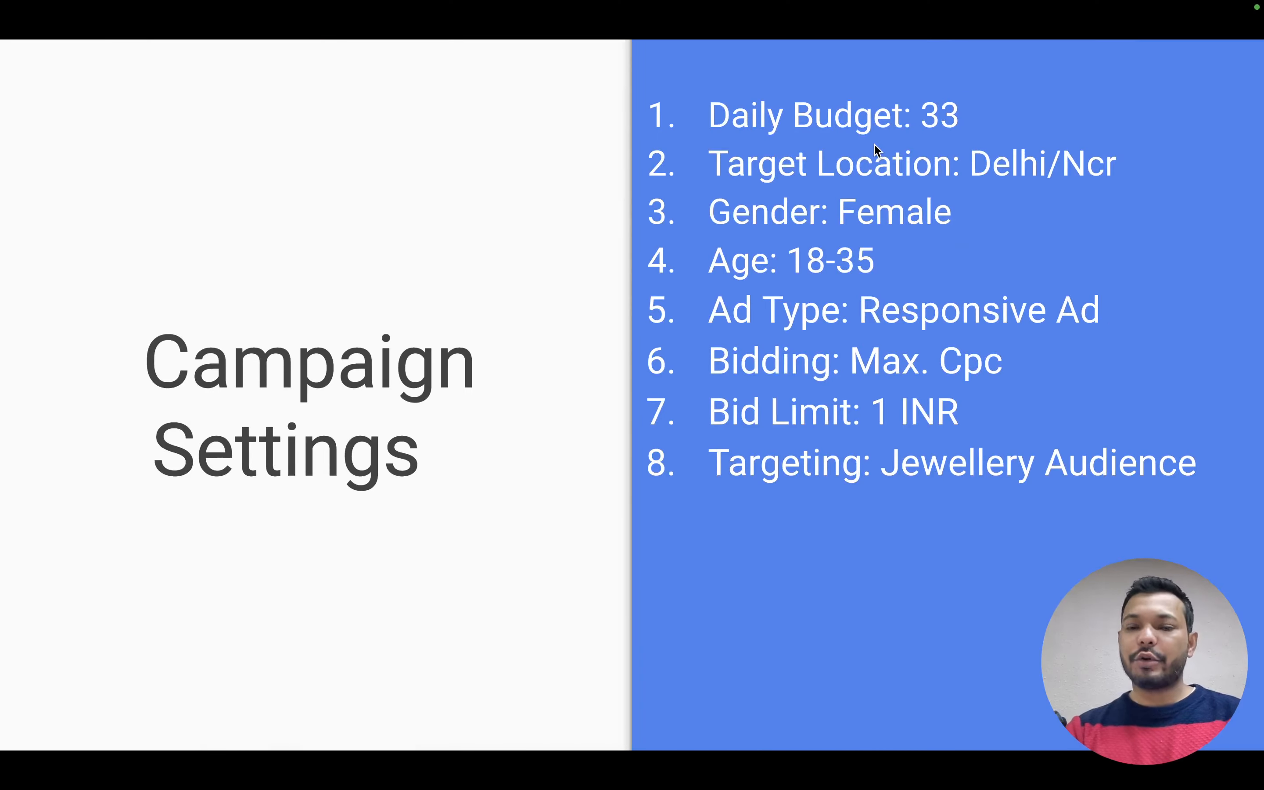
{"action": "key", "text": "ctrl+Left"}
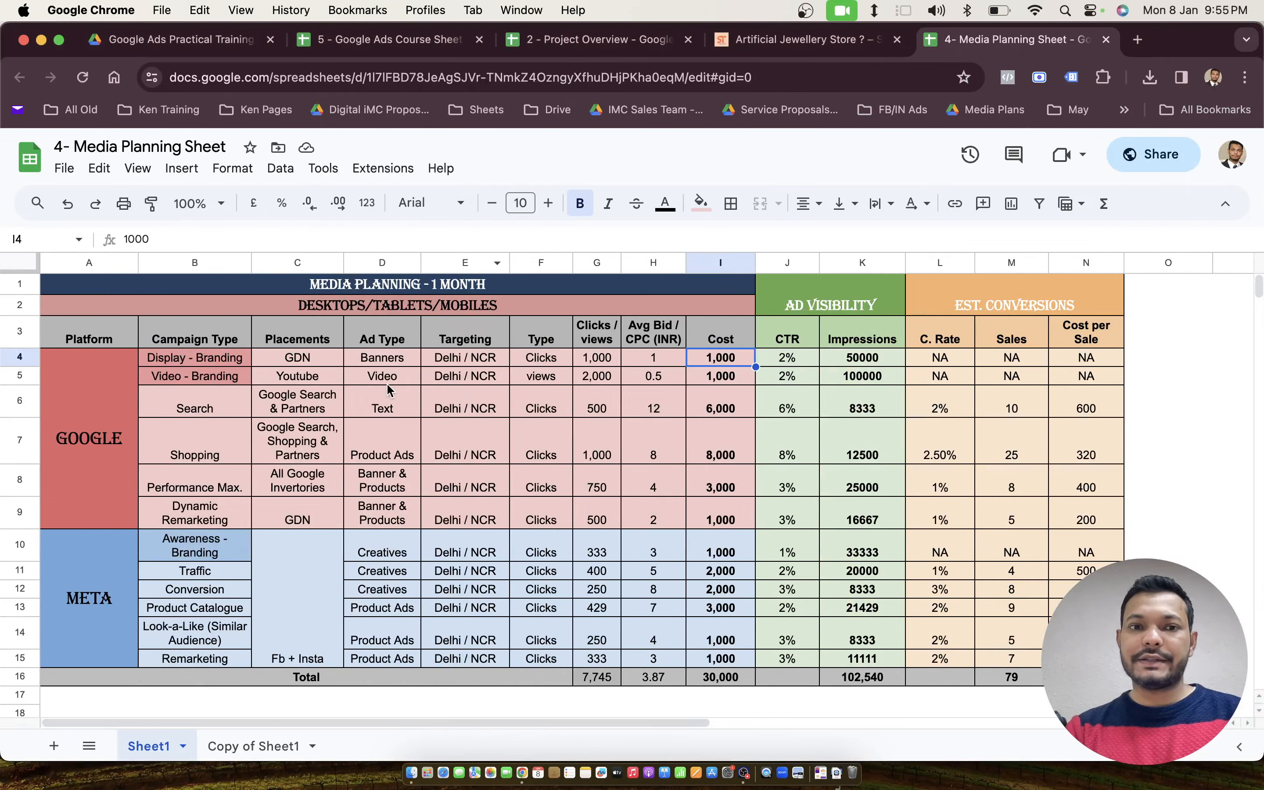
{"action": "left_click", "coordinate": [438, 387]}
{"action": "key", "text": "ctrl+Right"}
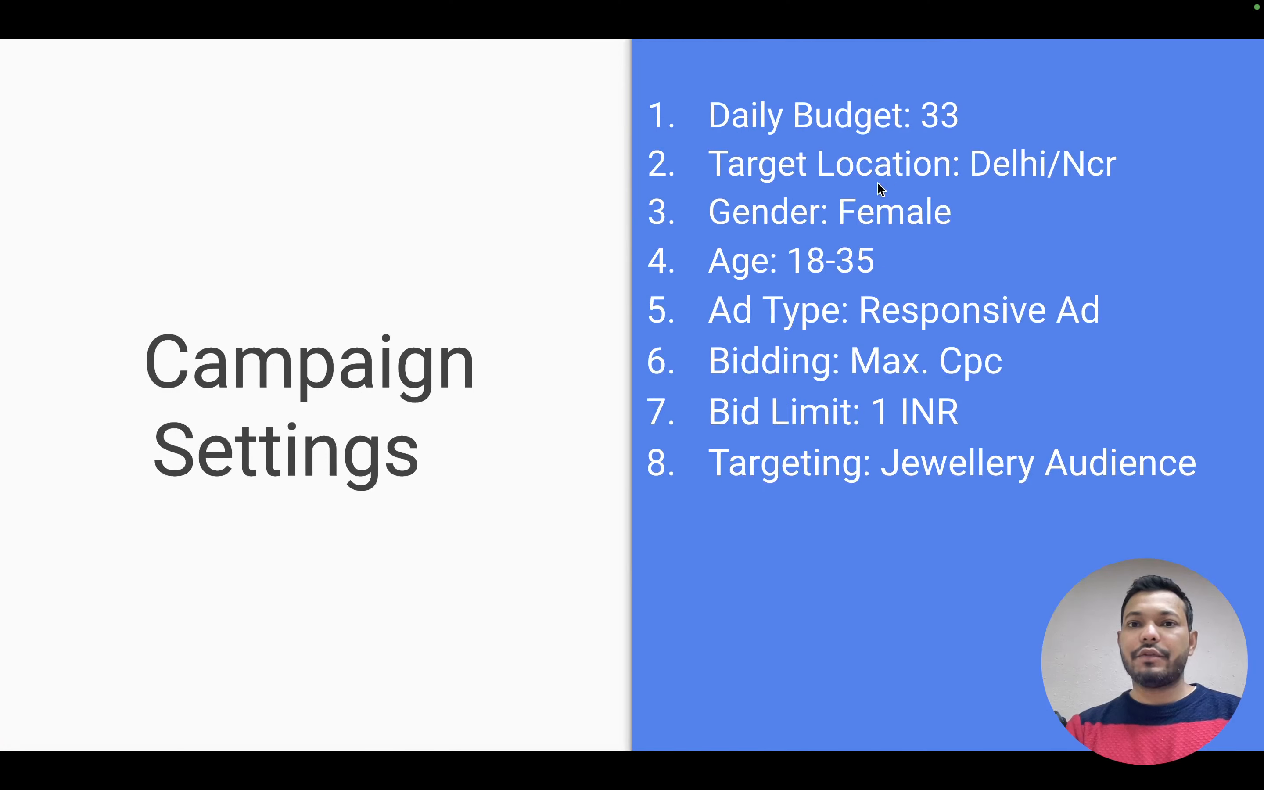
{"action": "key", "text": "ctrl+Left"}
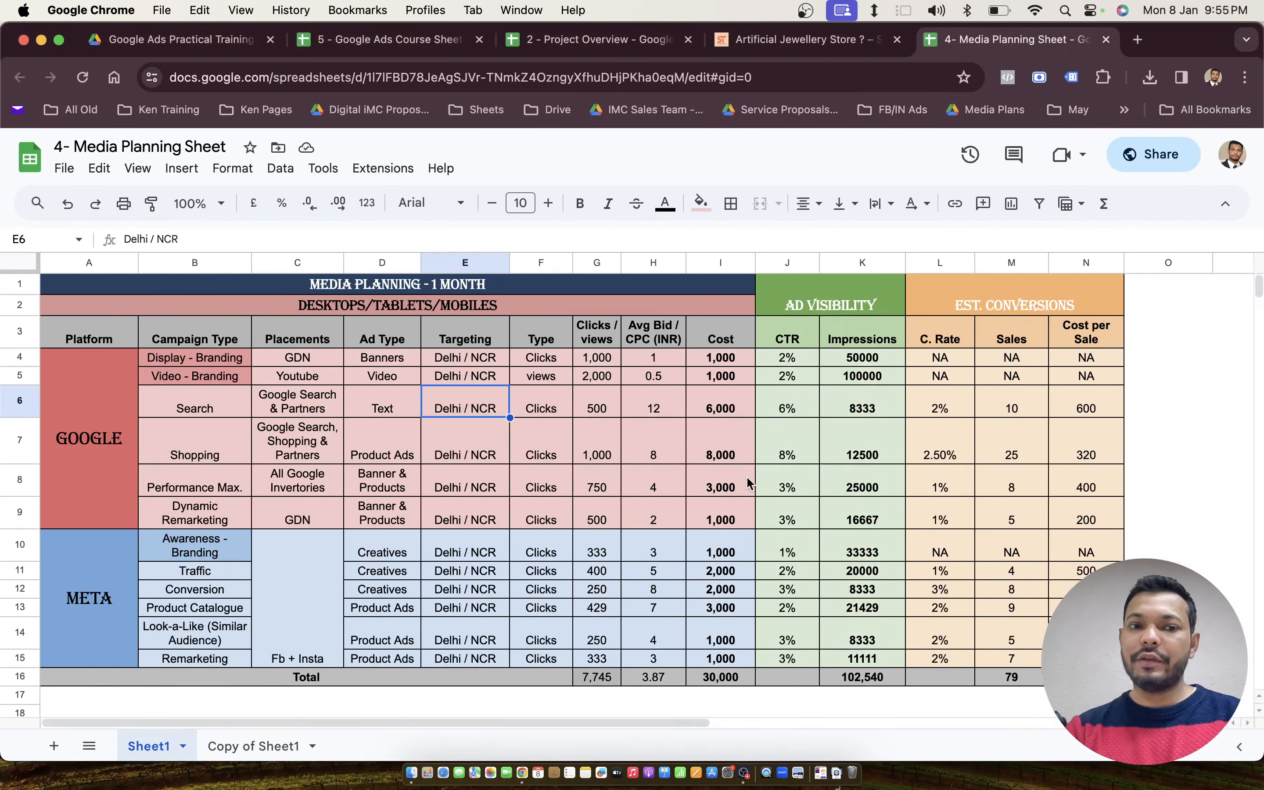
{"action": "left_click", "coordinate": [865, 44]}
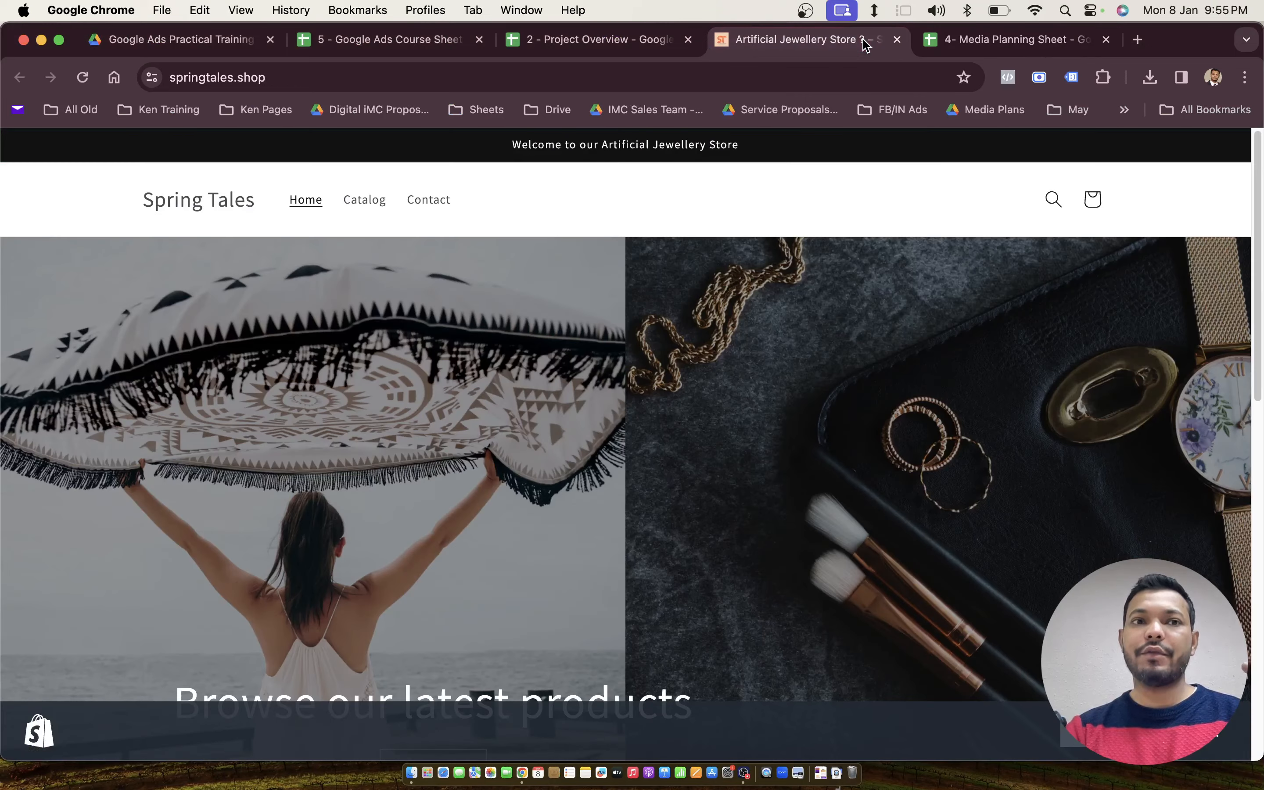
{"action": "scroll", "coordinate": [538, 354], "scroll_direction": "down", "scroll_amount": 15}
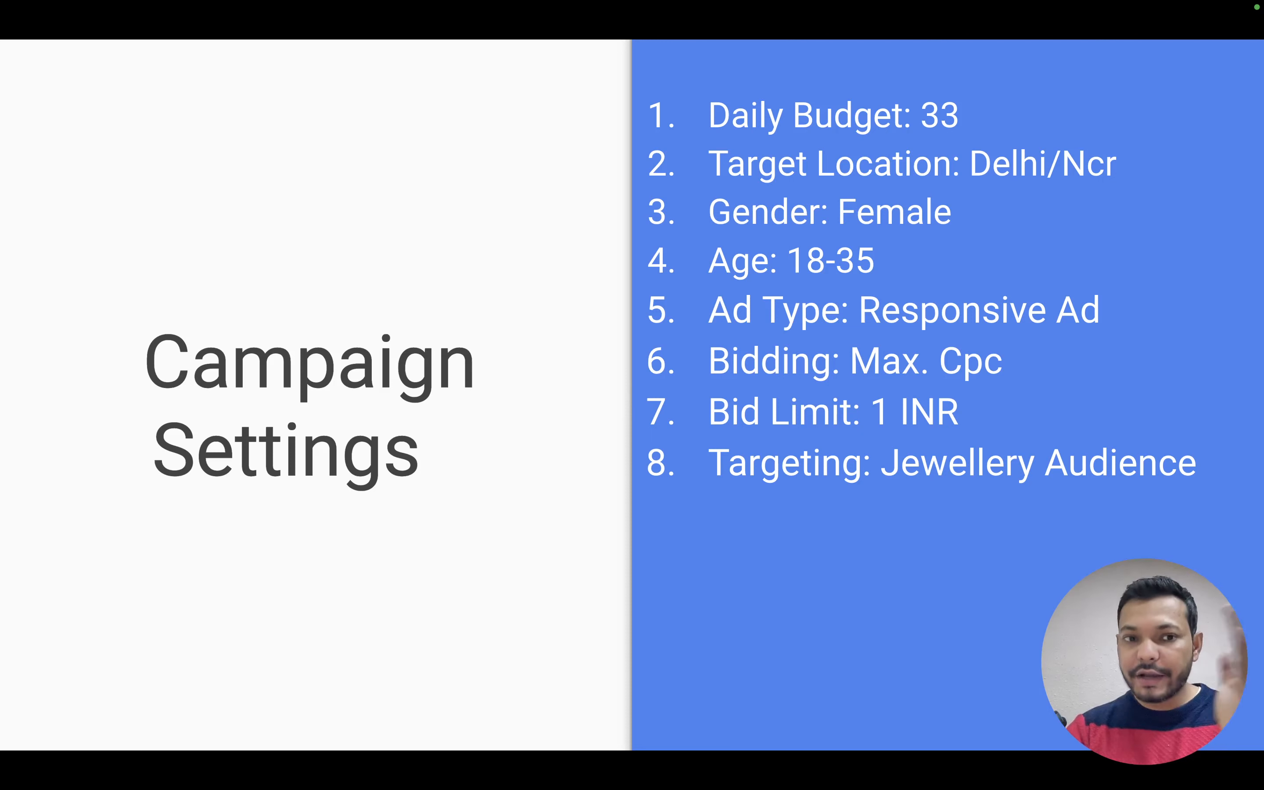
{"action": "key", "text": "Right"}
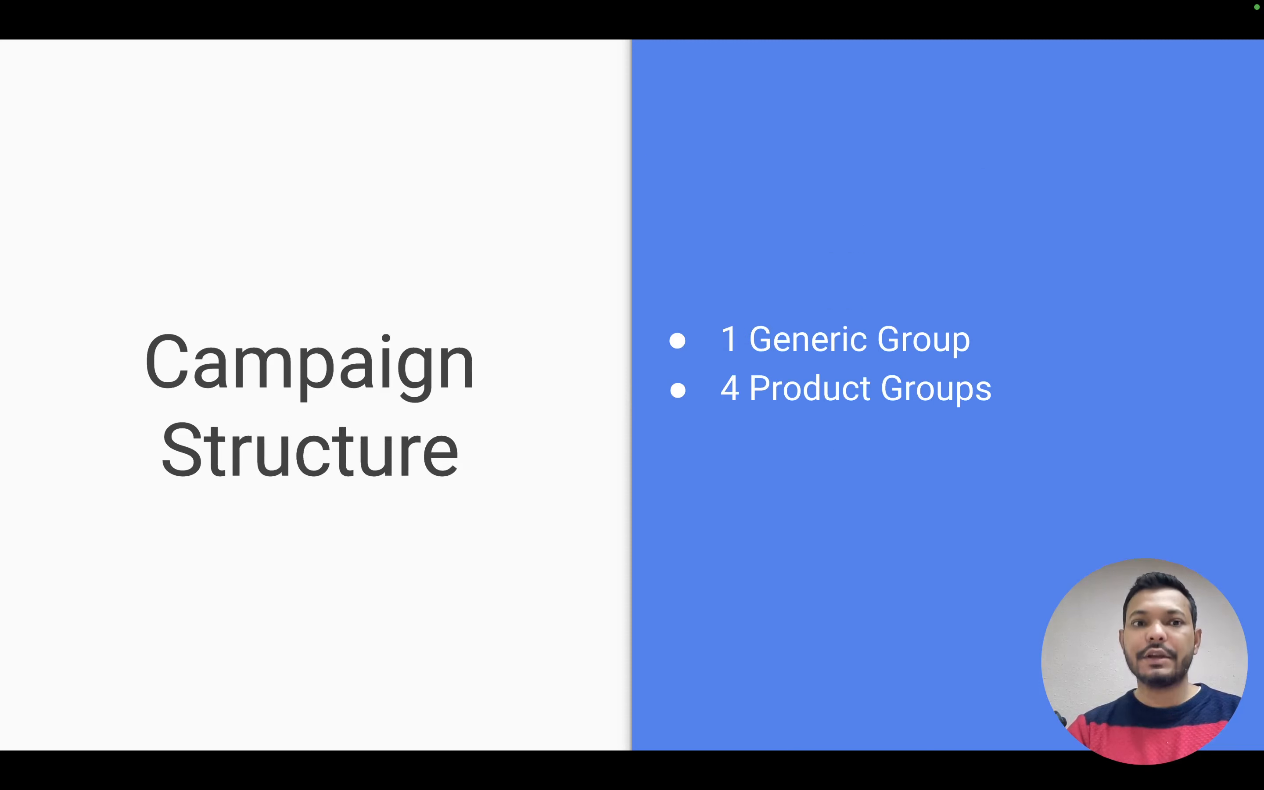
{"action": "key", "text": "Right"}
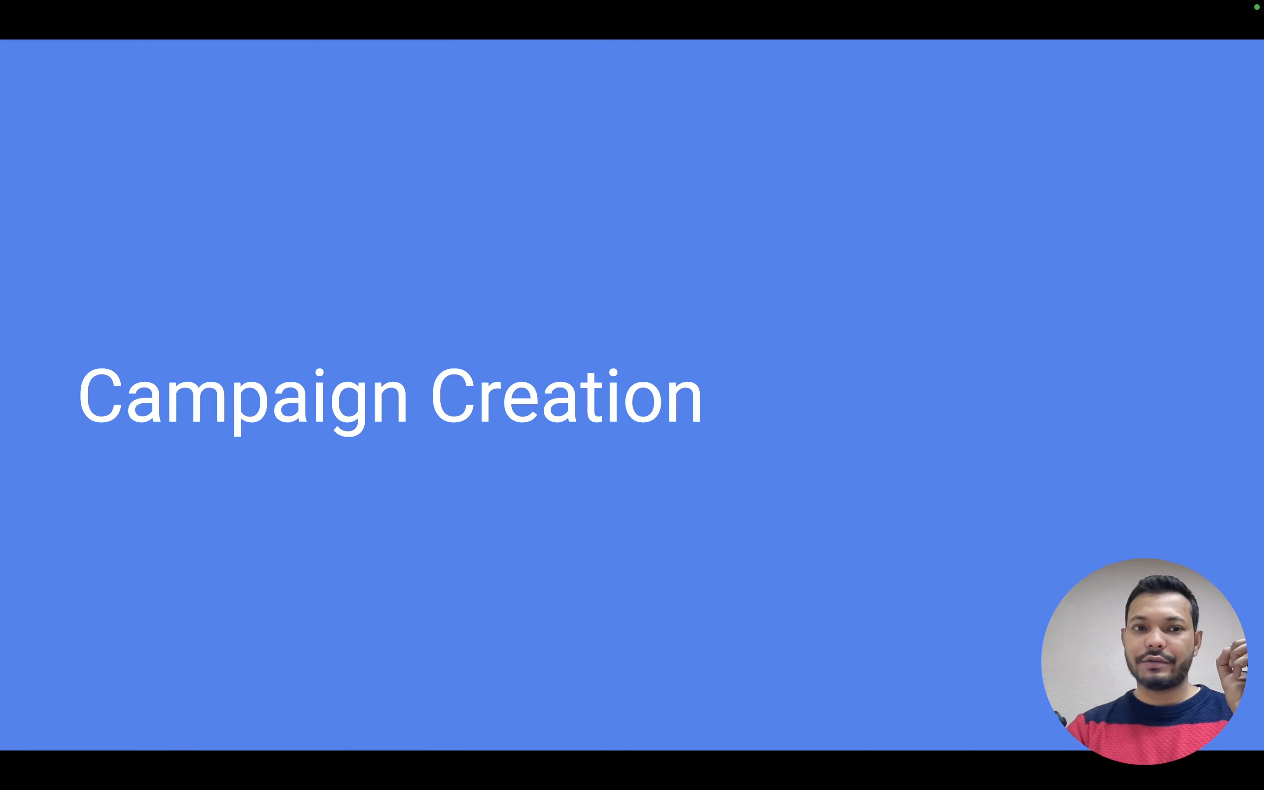
{"action": "key", "text": "Right"}
{"action": "key", "text": "Right"}
{"action": "key", "text": "Right"}
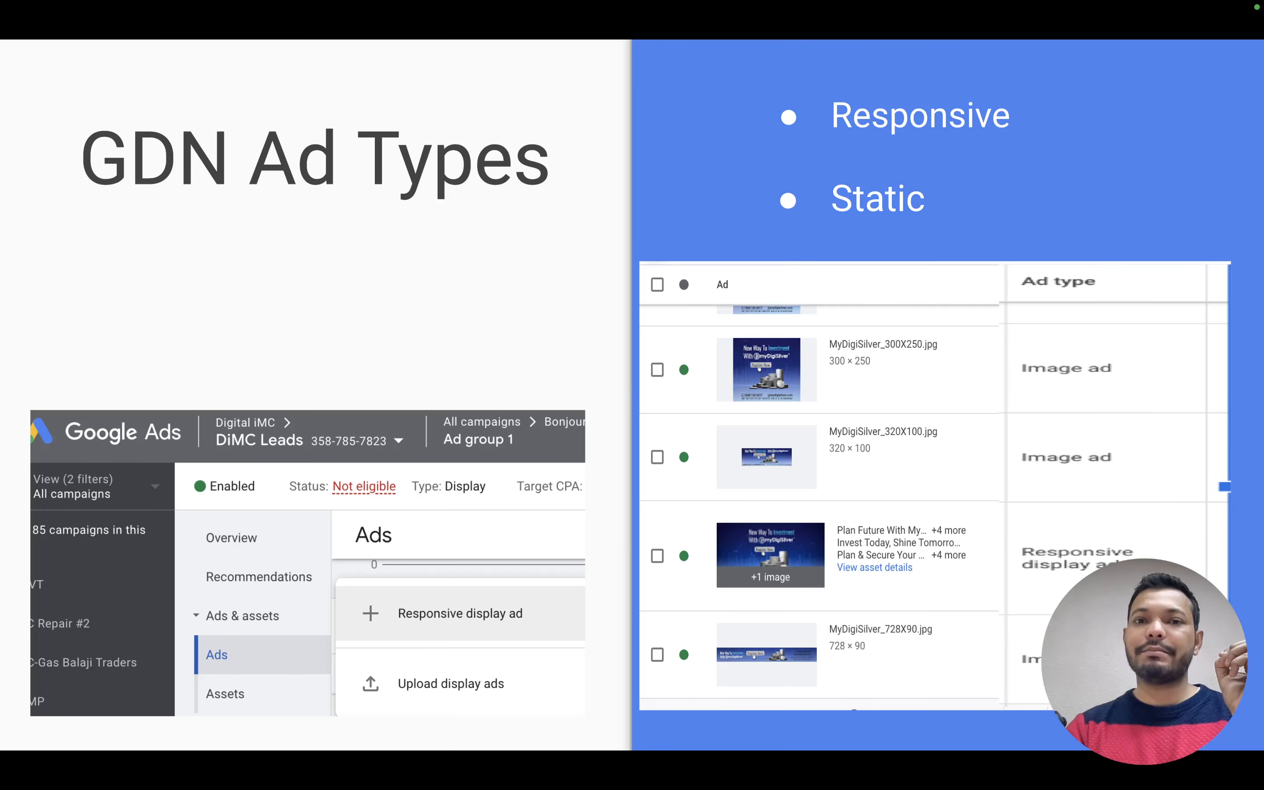
{"action": "key", "text": "Right"}
{"action": "key", "text": "Right"}
{"action": "key", "text": "Right"}
{"action": "key", "text": "Right"}
{"action": "key", "text": "Right"}
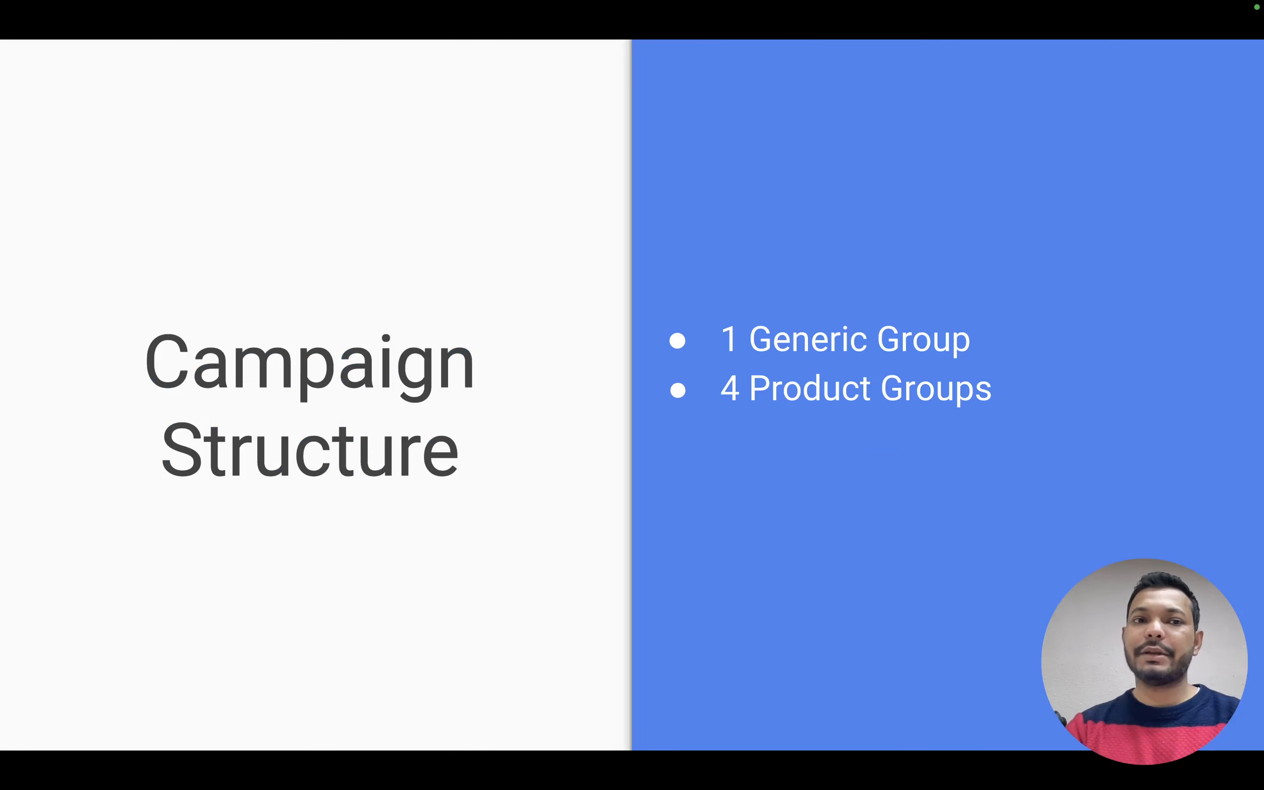
Switch to Google Ads and start a new campaign with the Reach, awareness, and consideration objective and the Display campaign type.
{"action": "key", "text": "ctrl+Right"}
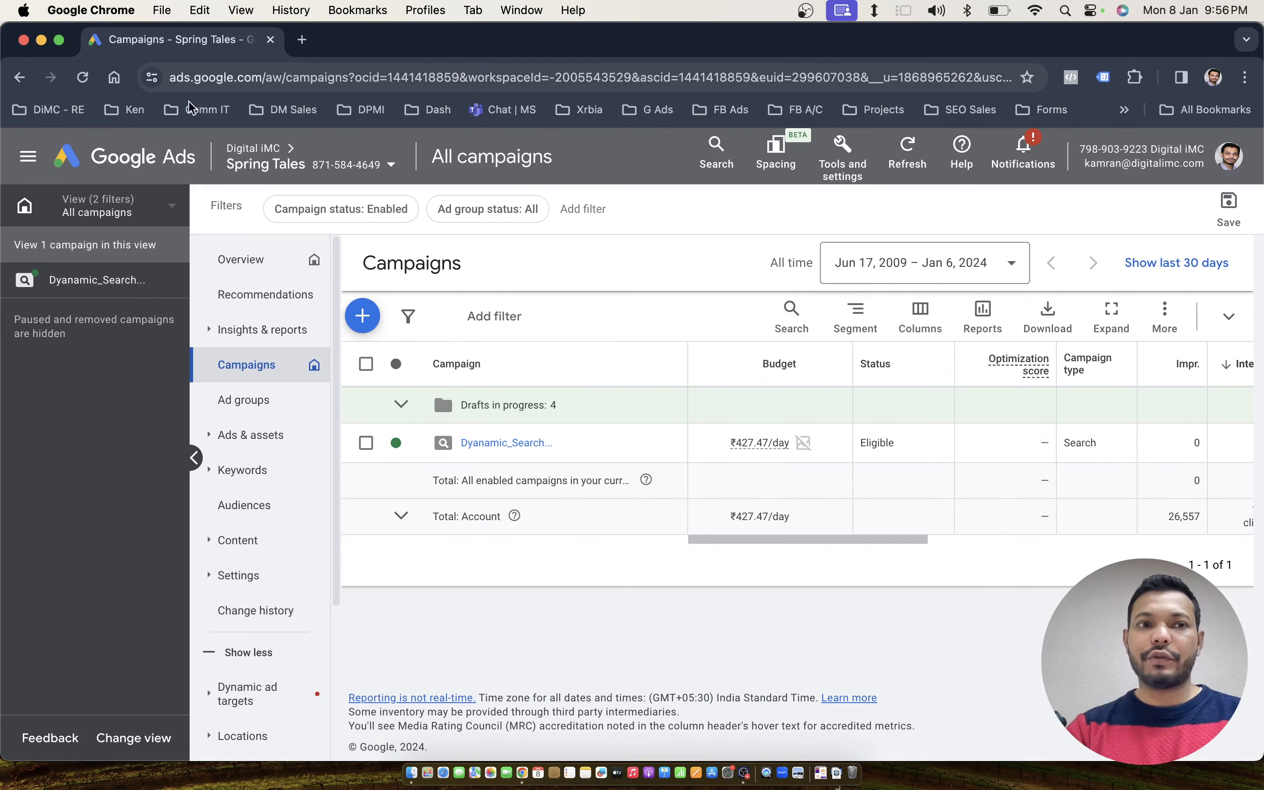
{"action": "left_click", "coordinate": [363, 318]}
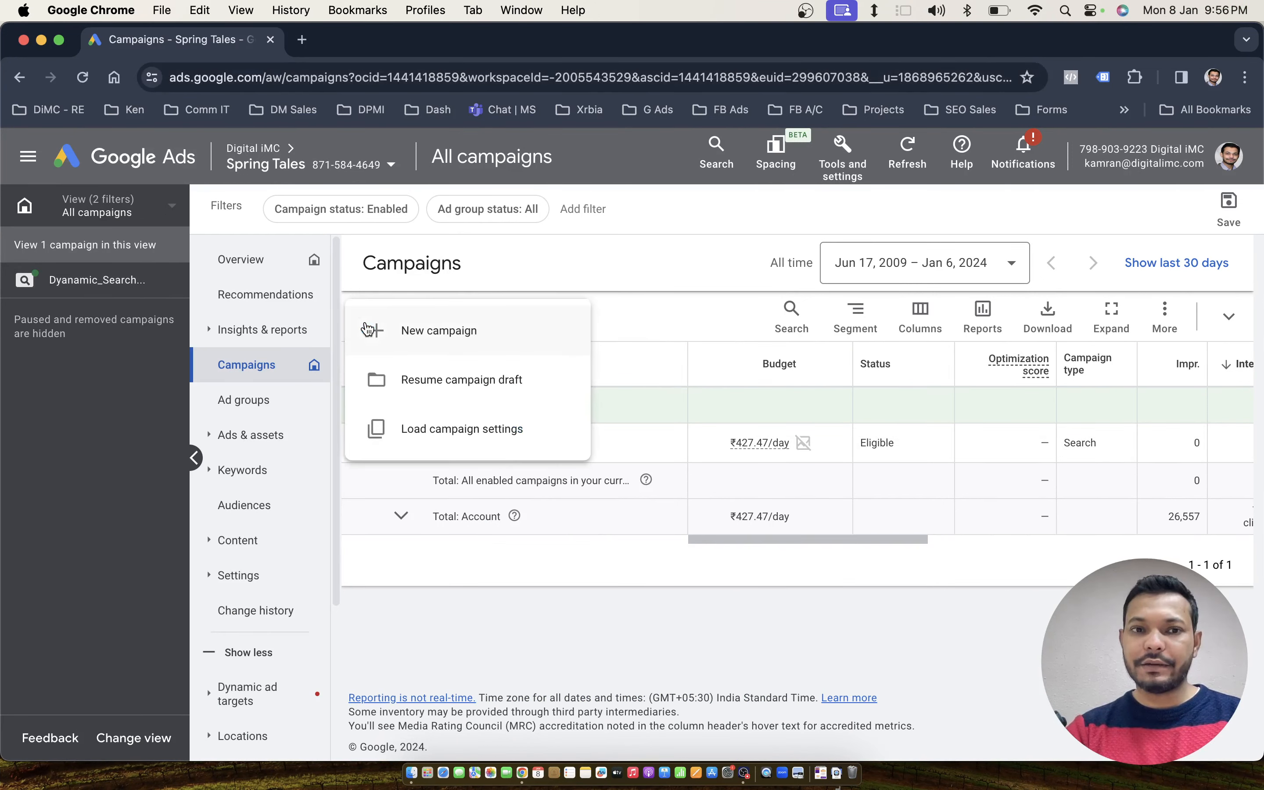
{"action": "left_click", "coordinate": [459, 331]}
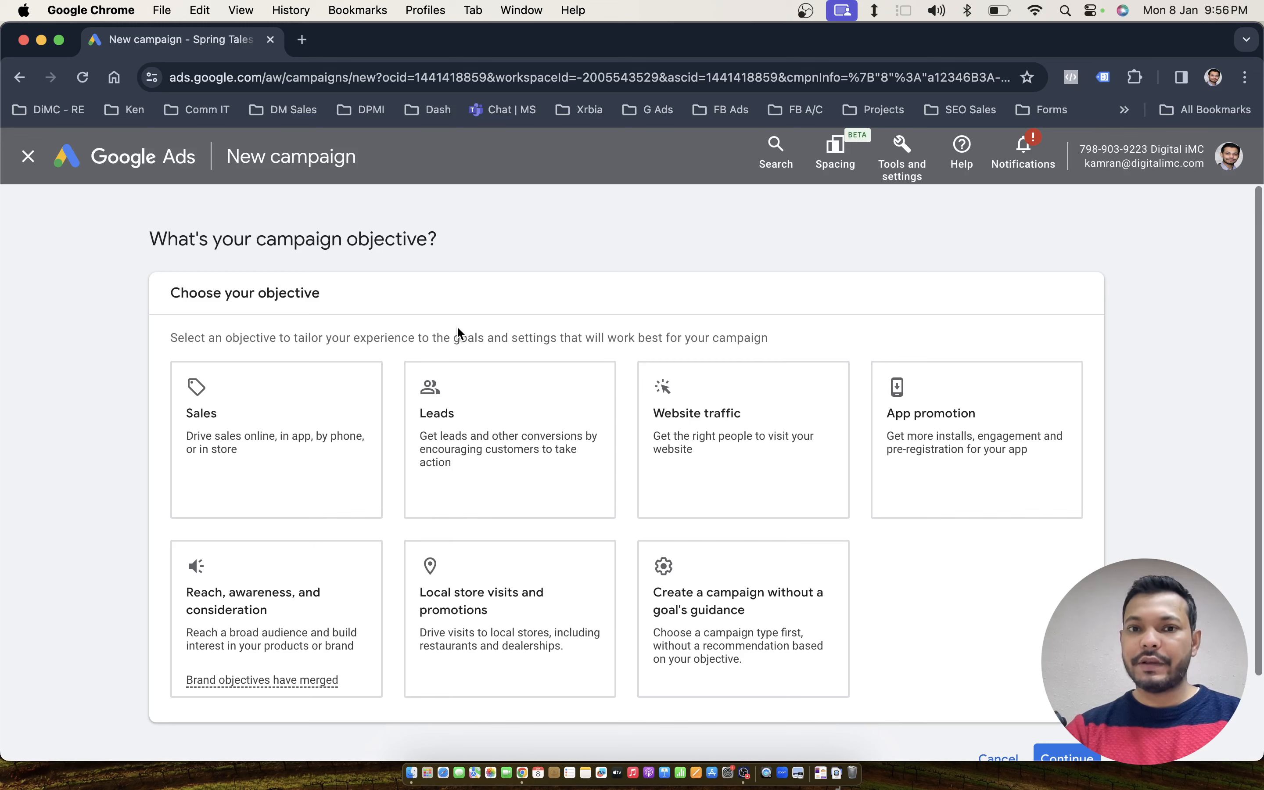
{"action": "scroll", "coordinate": [459, 333], "scroll_direction": "down", "scroll_amount": 3}
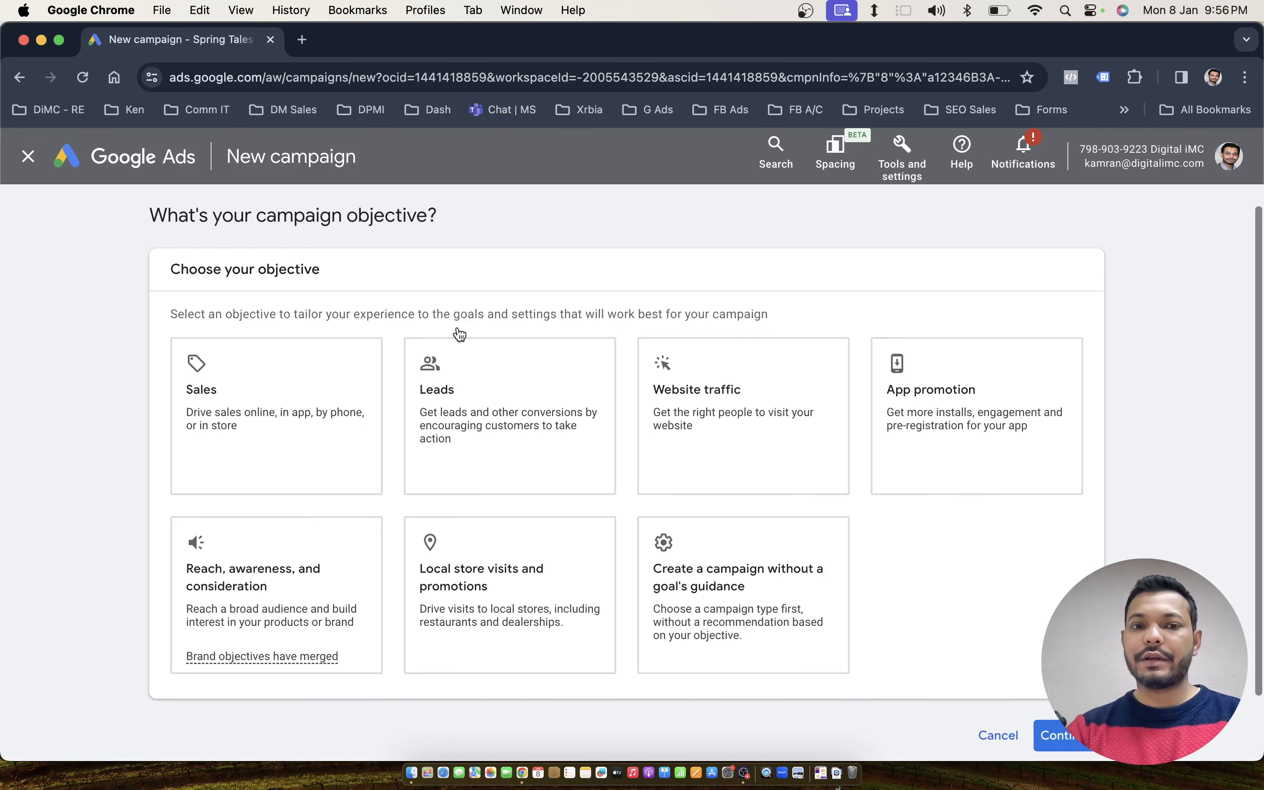
{"action": "left_click", "coordinate": [200, 501]}
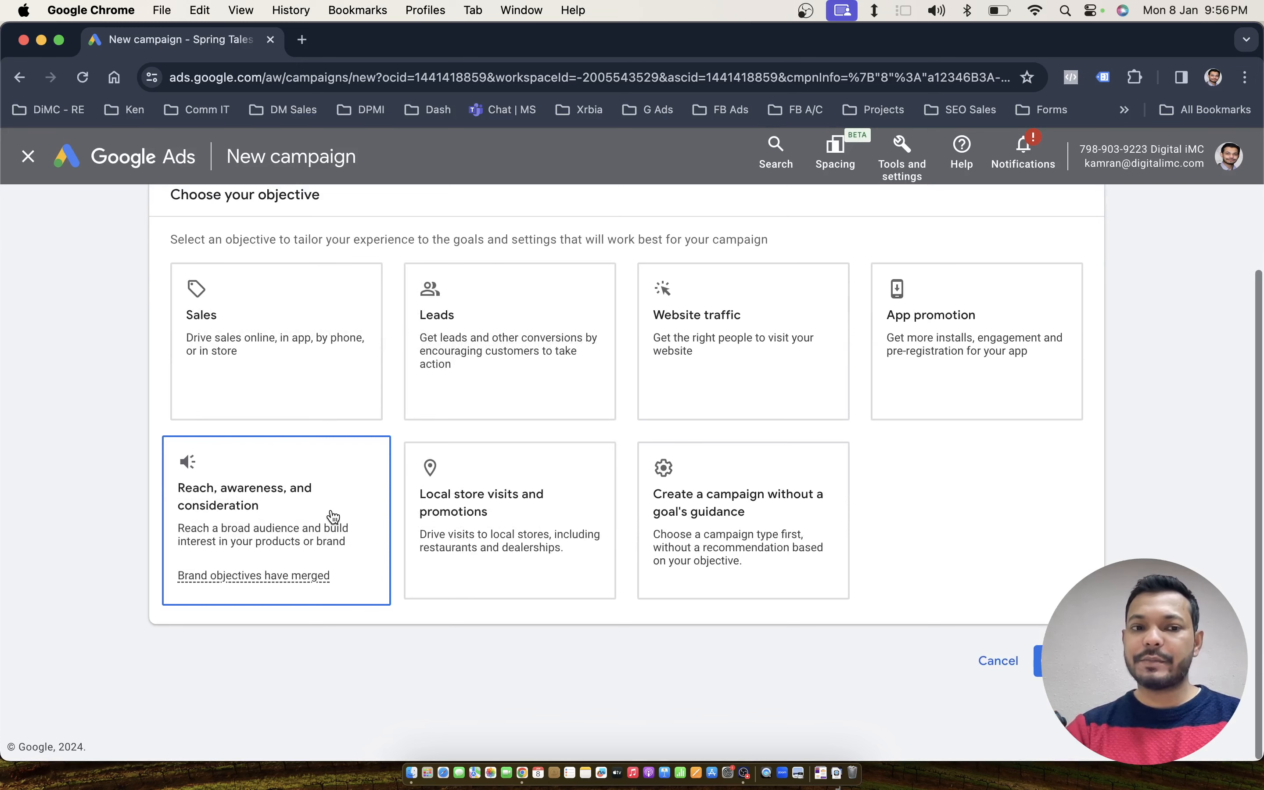
{"action": "left_click", "coordinate": [281, 492]}
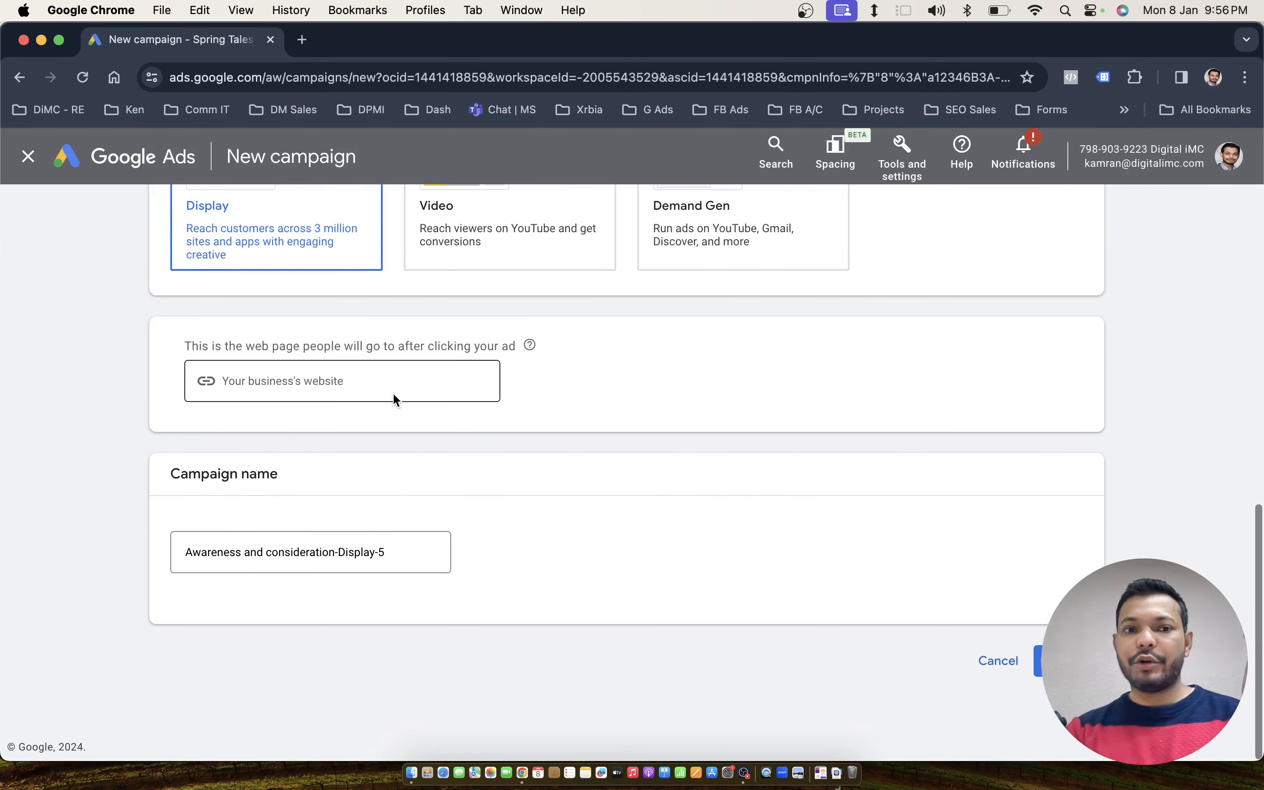
{"action": "left_click", "coordinate": [404, 386]}
{"action": "key", "text": "ctrl+Left"}
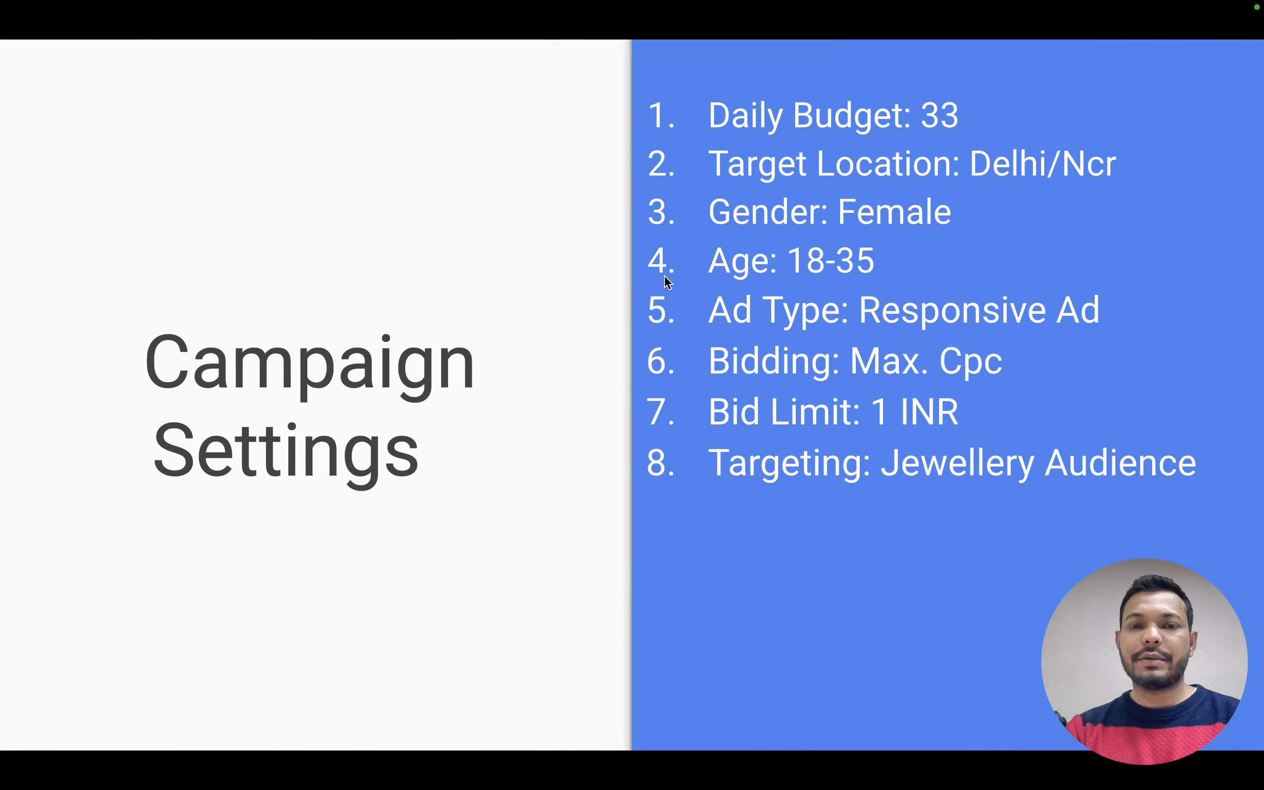
{"action": "key", "text": "ctrl+Left"}
{"action": "left_click", "coordinate": [585, 42]}
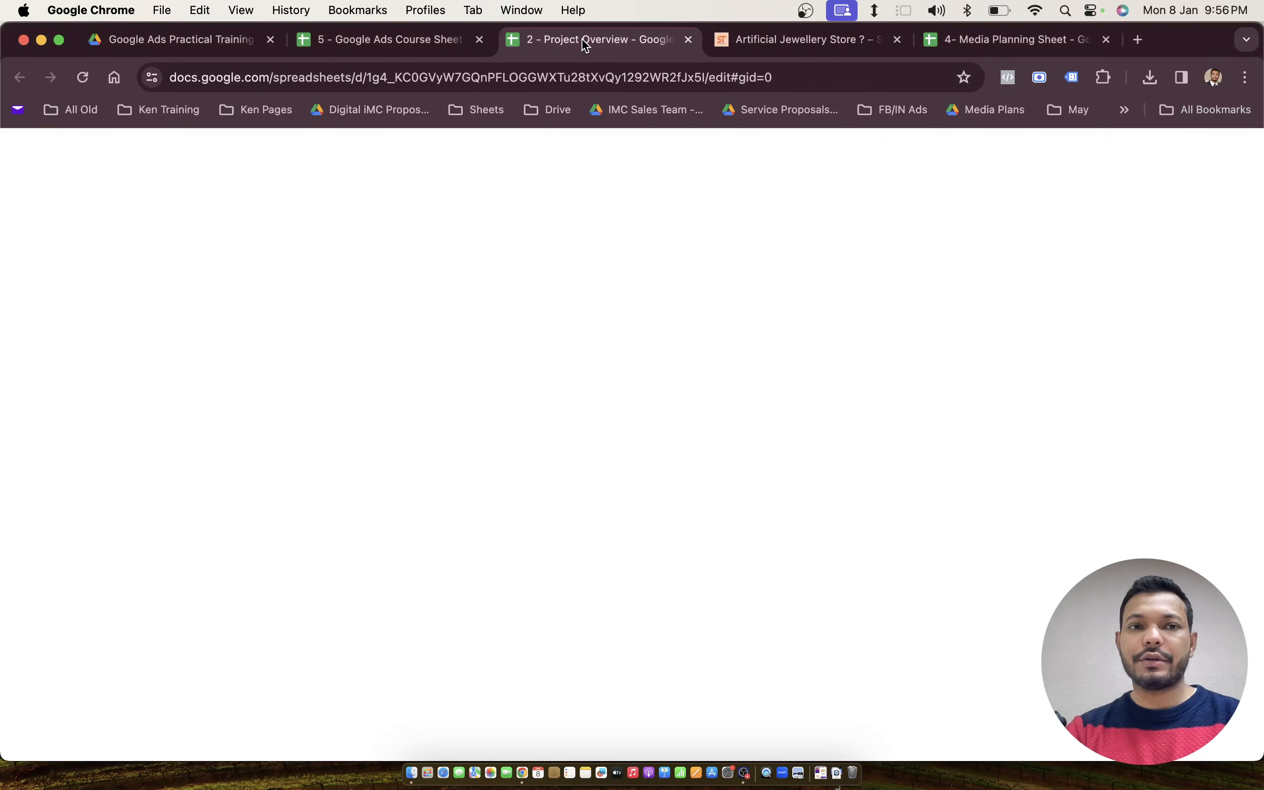
{"action": "left_click", "coordinate": [852, 32]}
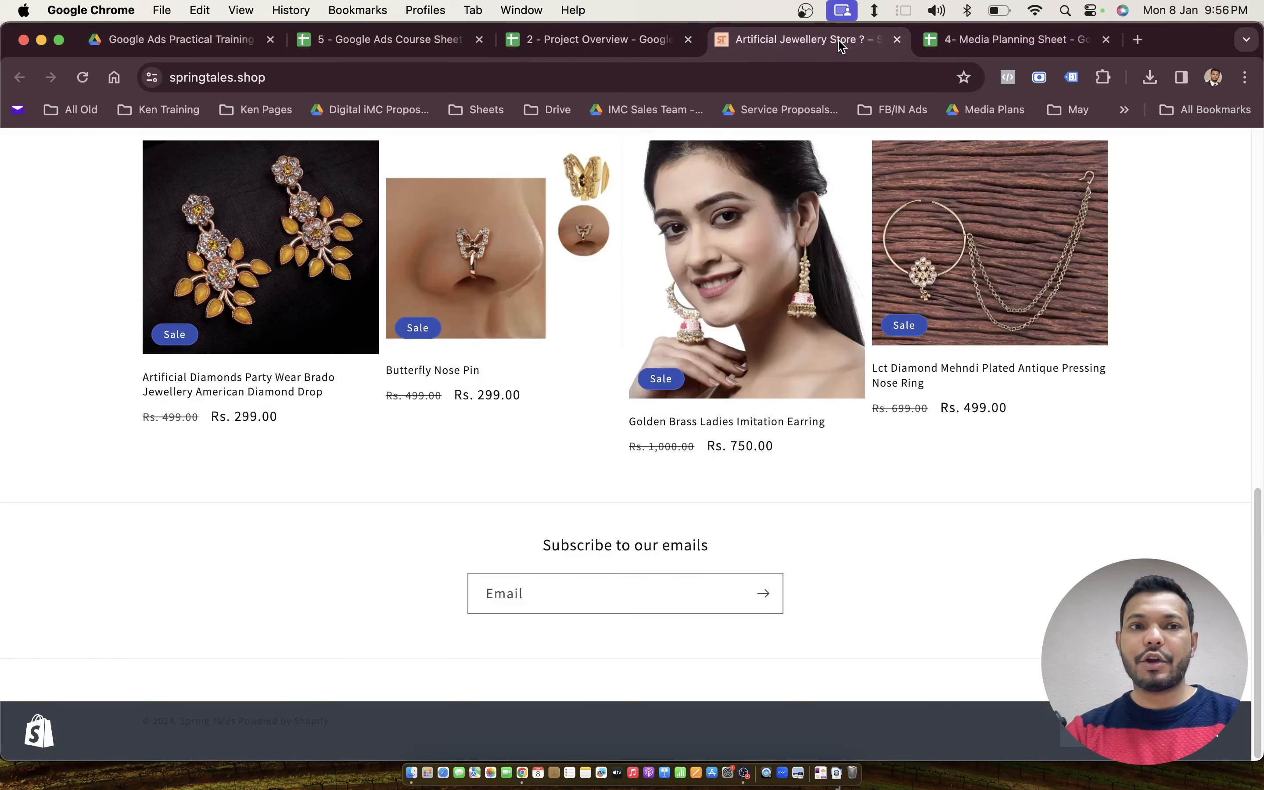
{"action": "left_click", "coordinate": [458, 77]}
{"action": "type", "text": "c"}
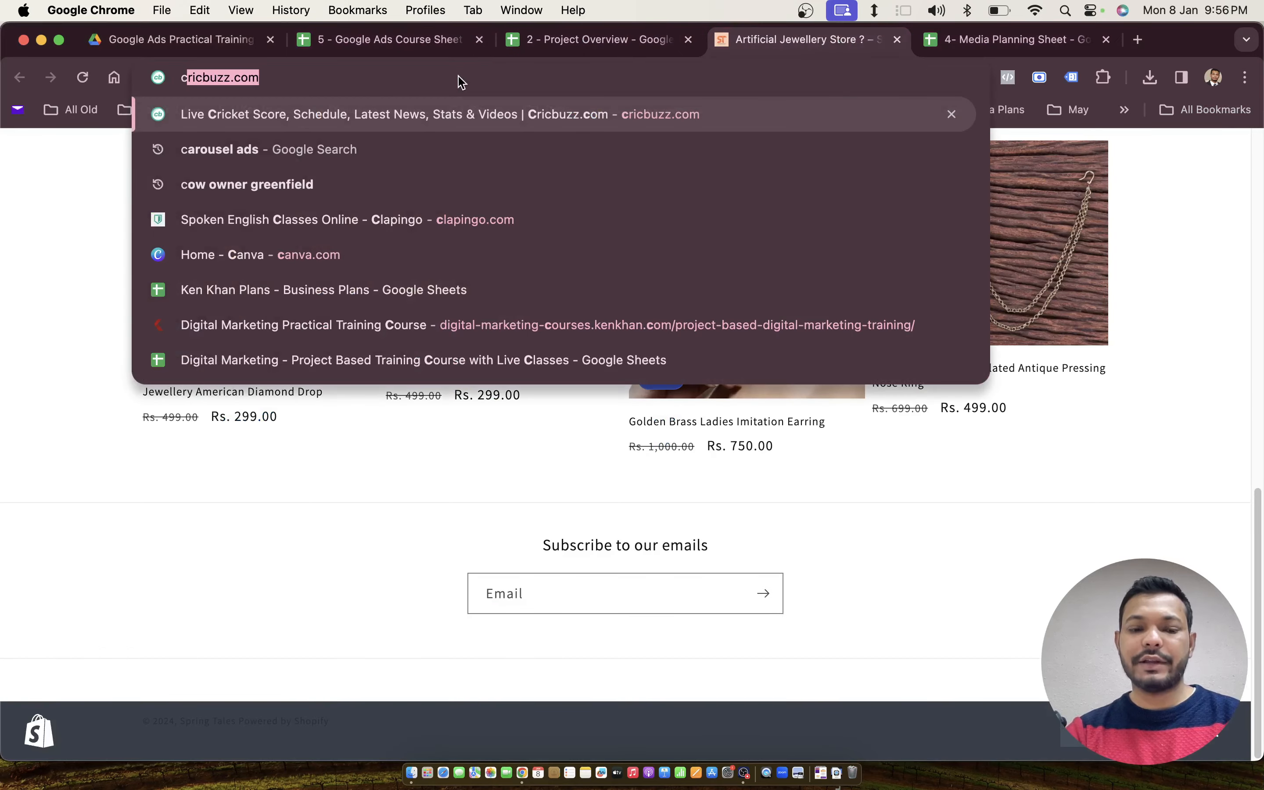
{"action": "key", "text": "Escape"}
{"action": "key", "text": "super+c"}
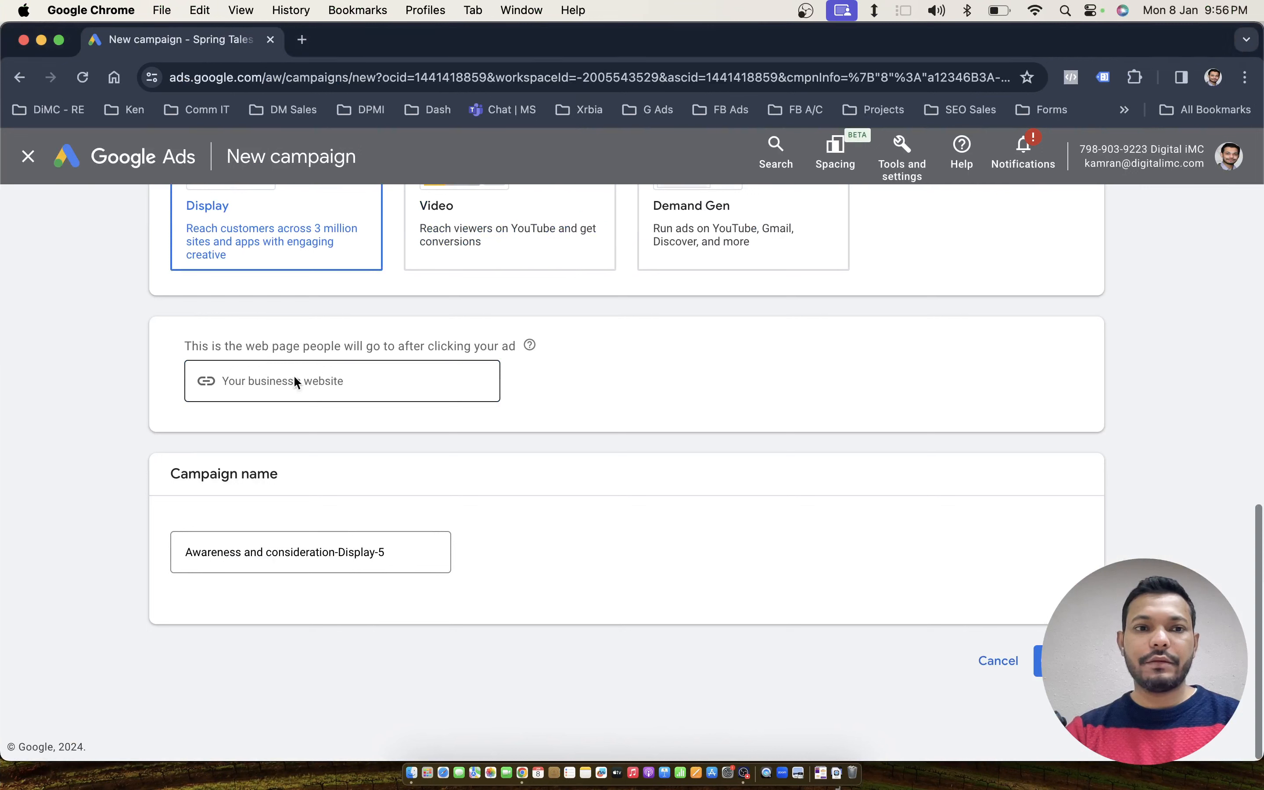
{"action": "left_click", "coordinate": [296, 382]}
{"action": "key", "text": "super+v"}
Name the campaign SpringTales_Display and continue by starting a new campaign rather than a saved draft.
{"action": "left_click", "coordinate": [345, 557]}
{"action": "key", "text": "super+a"}
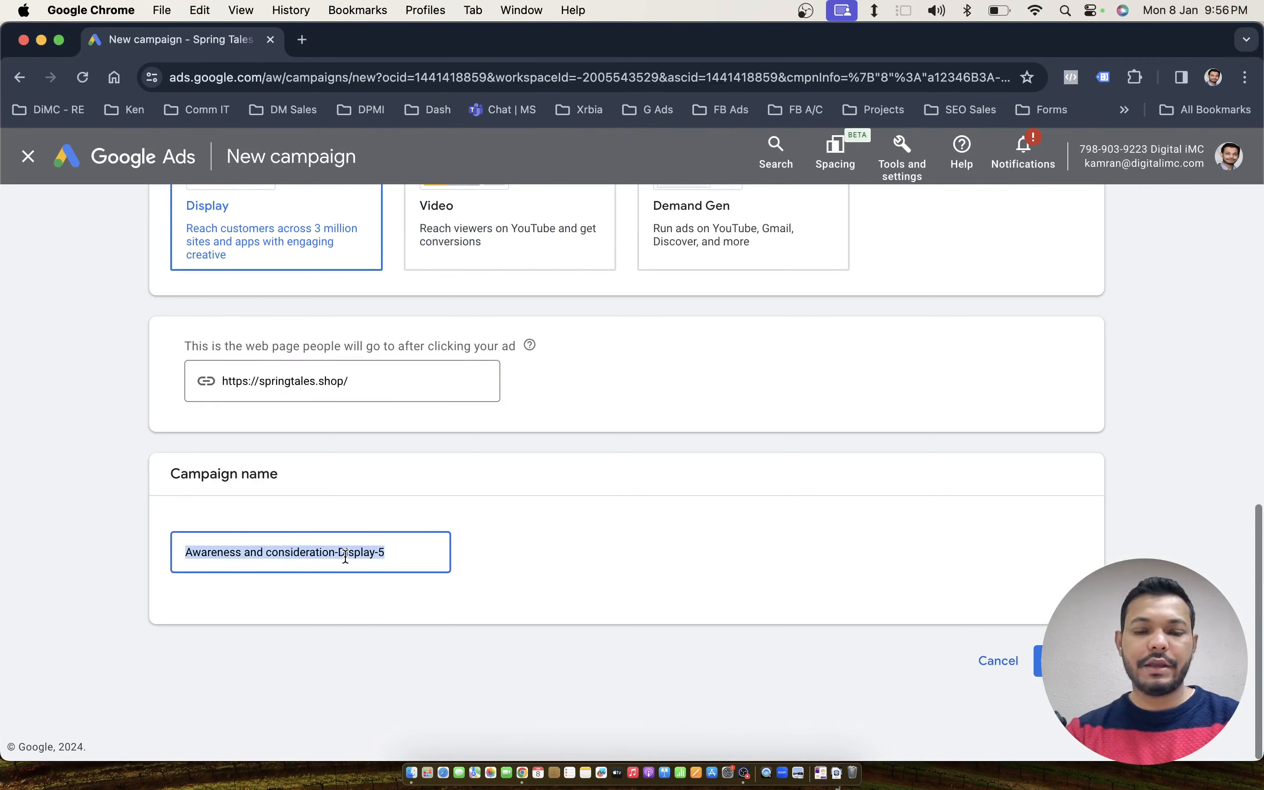
{"action": "type", "text": "Spring "}
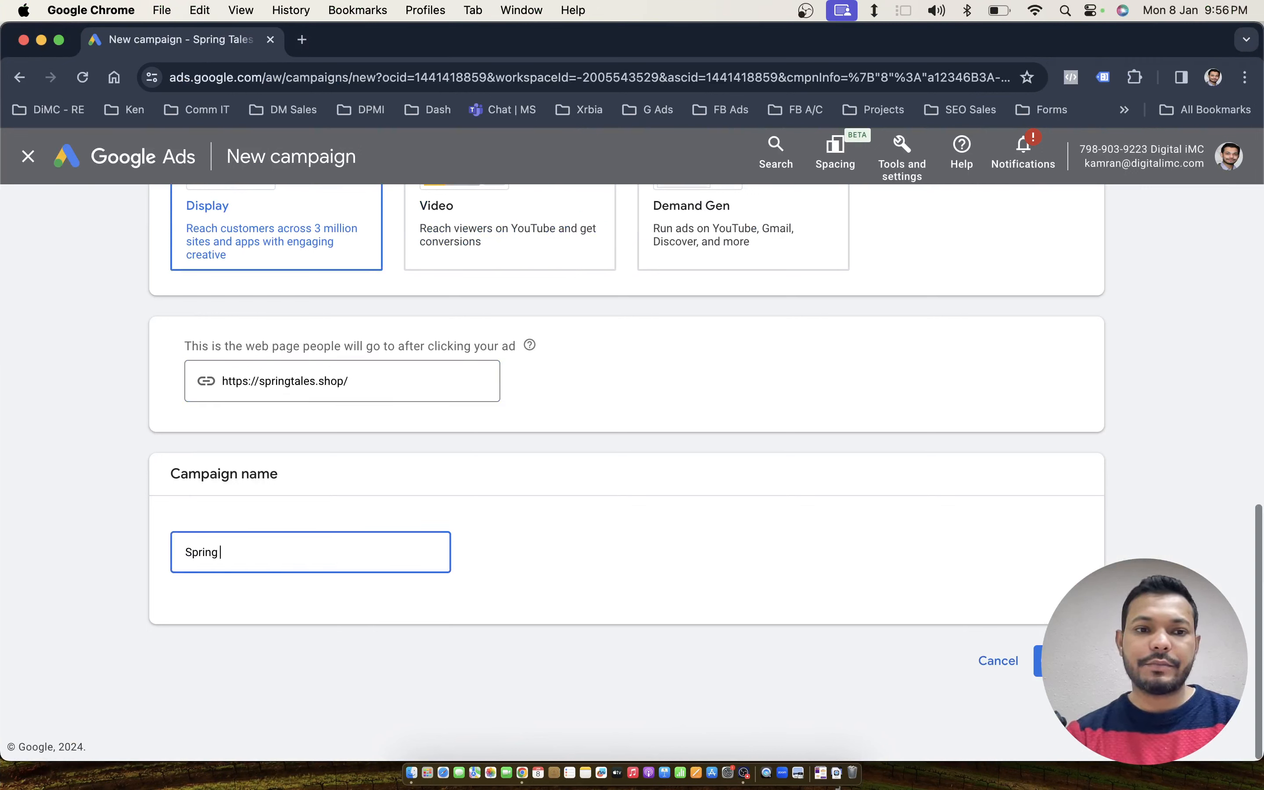
{"action": "type", "text": "Tales)"}
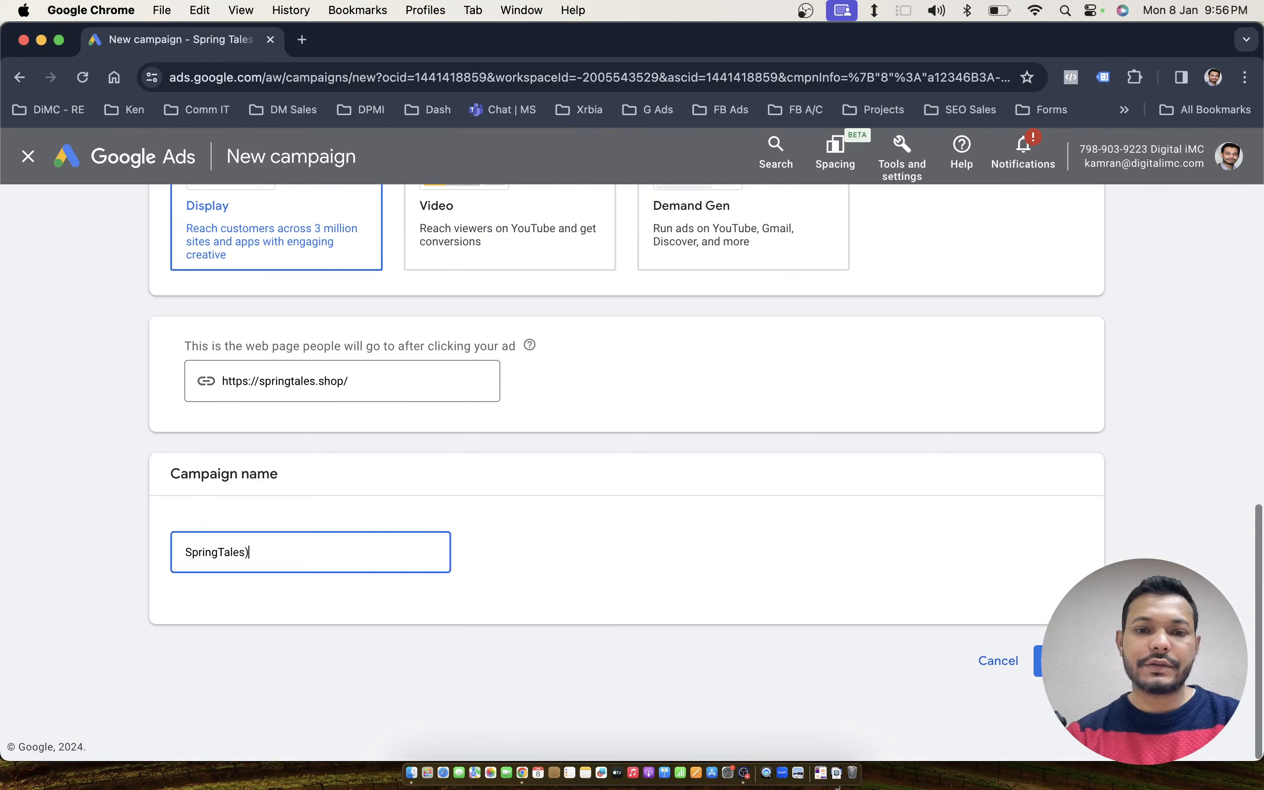
{"action": "key", "text": "BackSpace"}
{"action": "type", "text": "_"}
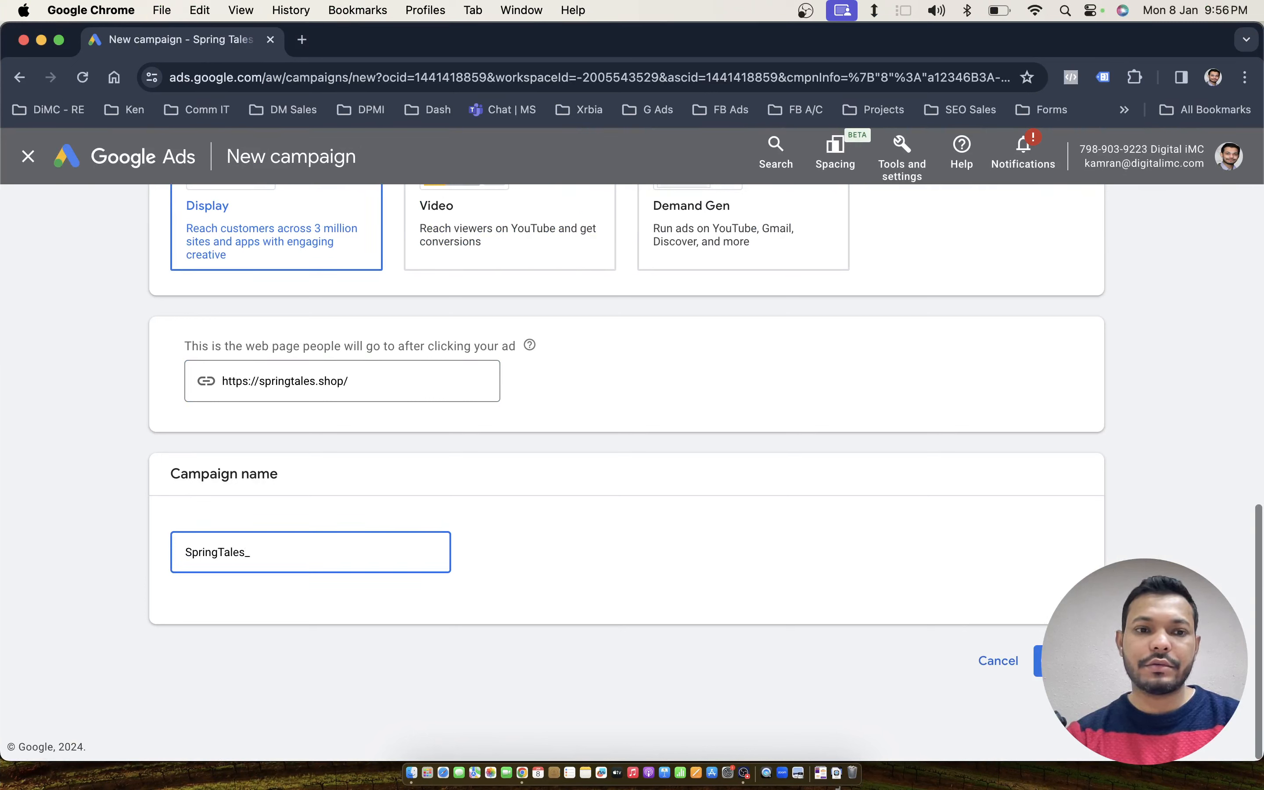
{"action": "type", "text": "Display"}
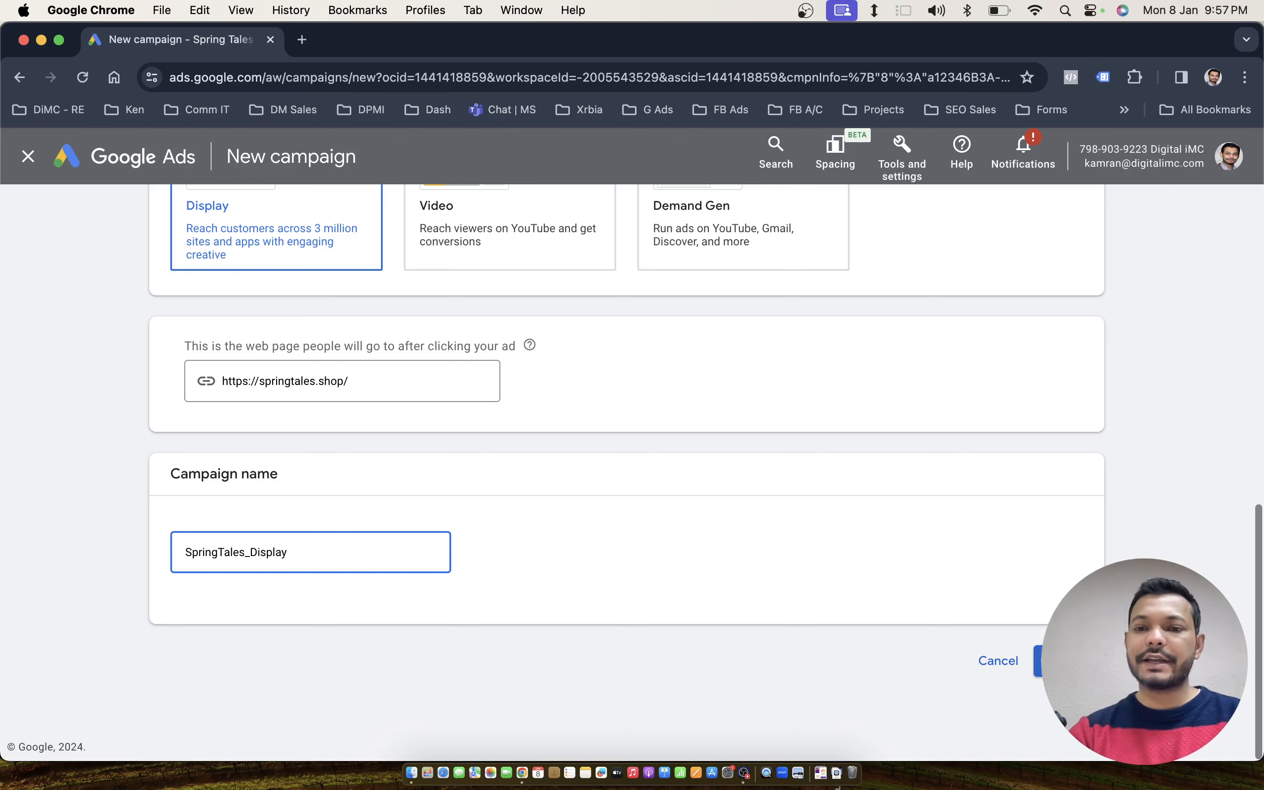
{"action": "left_click", "coordinate": [1068, 661]}
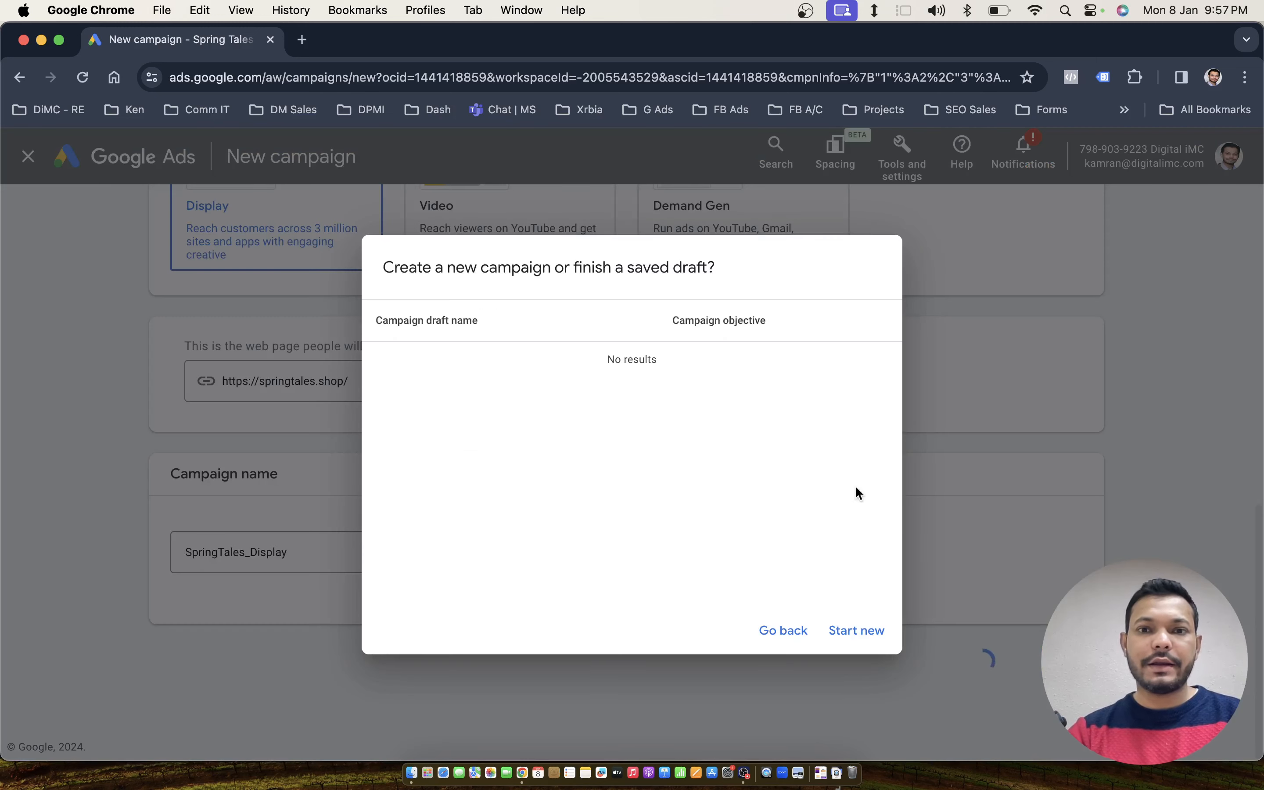
{"action": "left_click", "coordinate": [857, 631]}
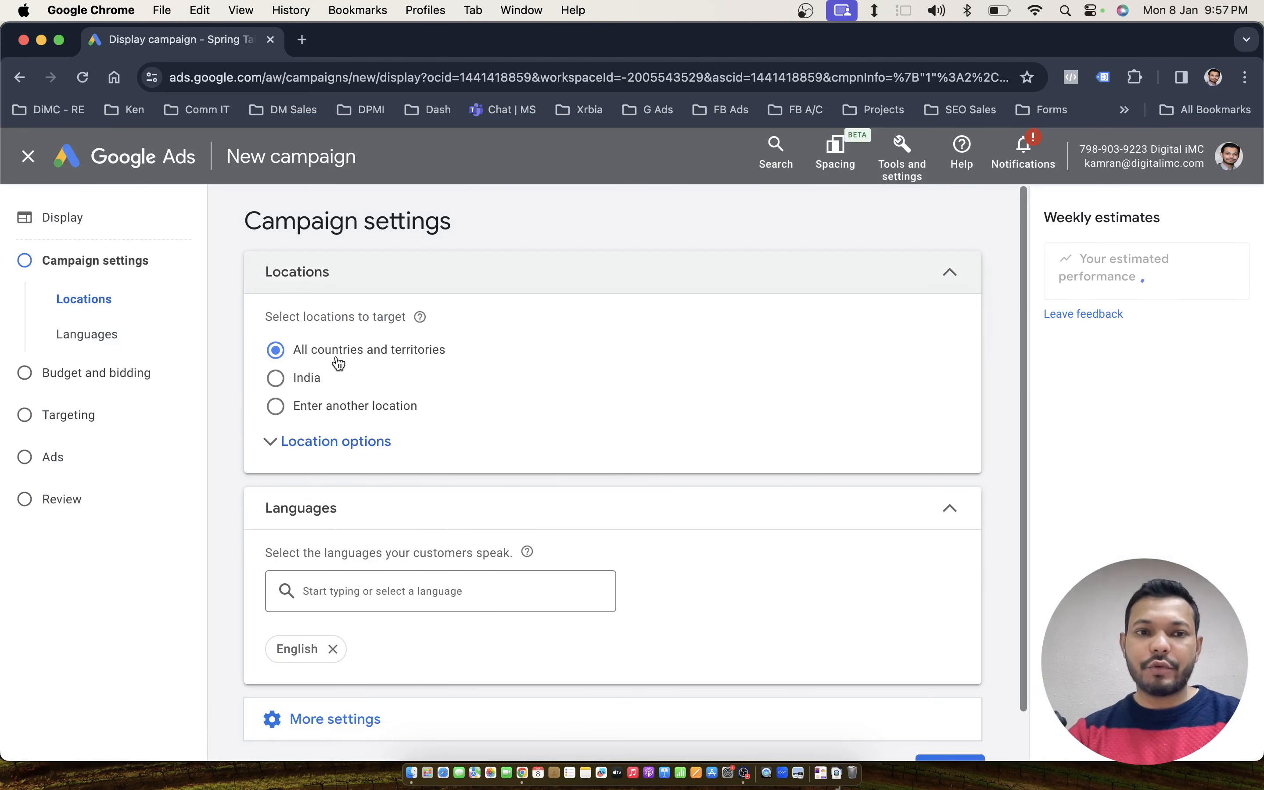
Switch the campaign's location targeting to custom locations and target the union territory of Delhi, India.
{"action": "left_click", "coordinate": [297, 414]}
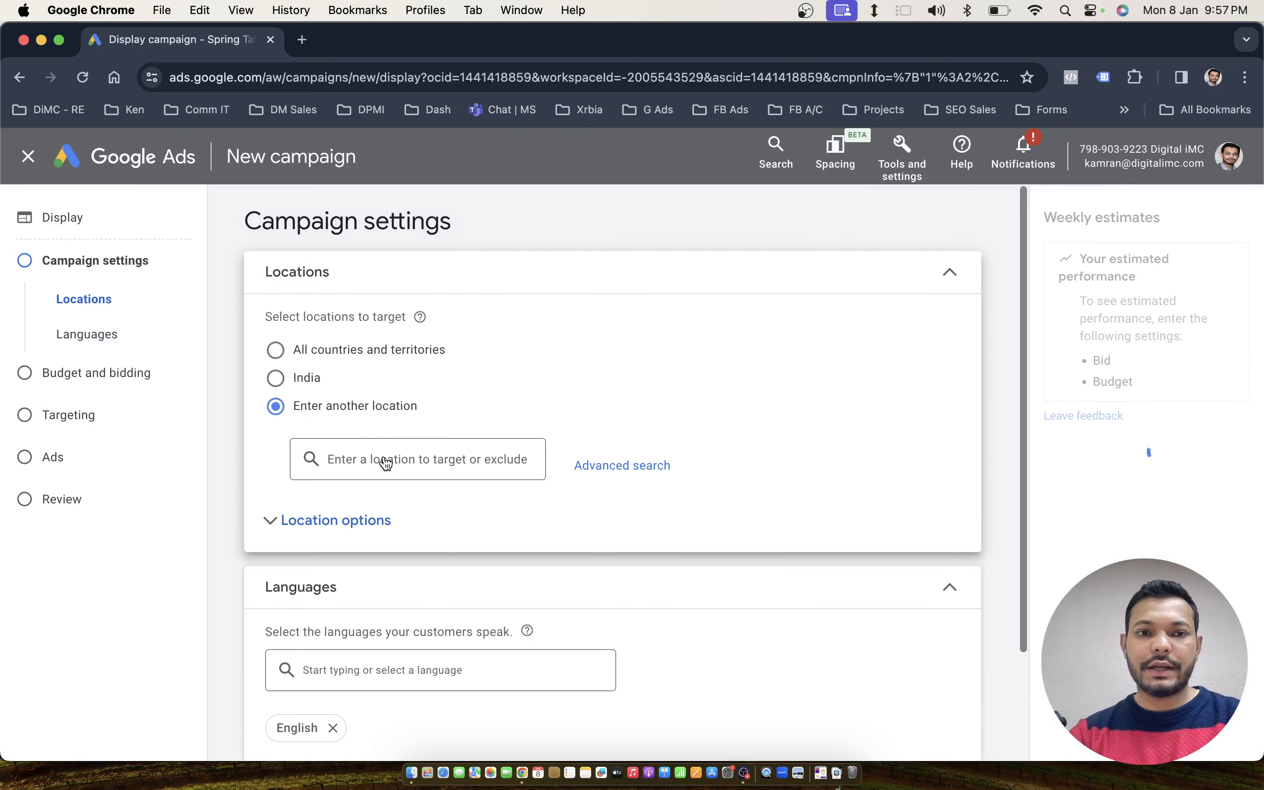
{"action": "left_click", "coordinate": [427, 476]}
{"action": "type", "text": "delji"}
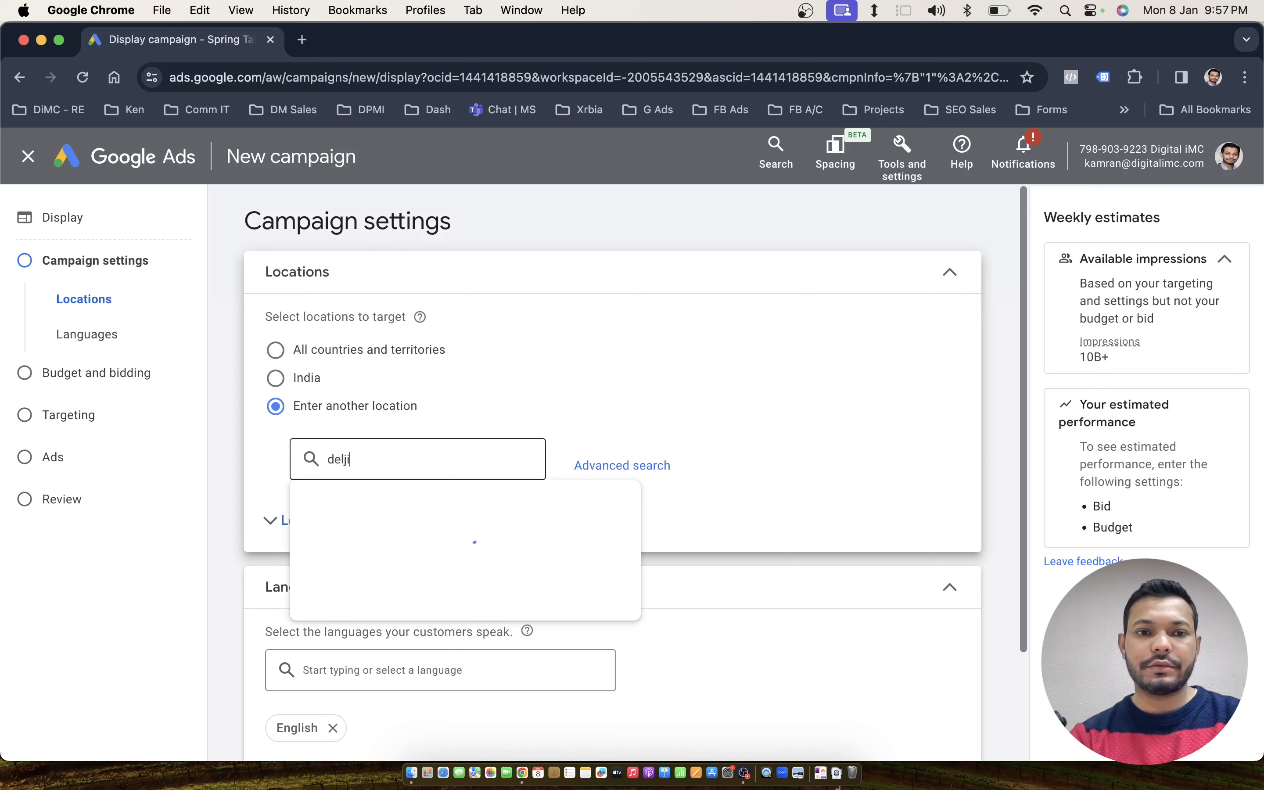
{"action": "key", "text": "BackSpace"}
{"action": "key", "text": "BackSpace"}
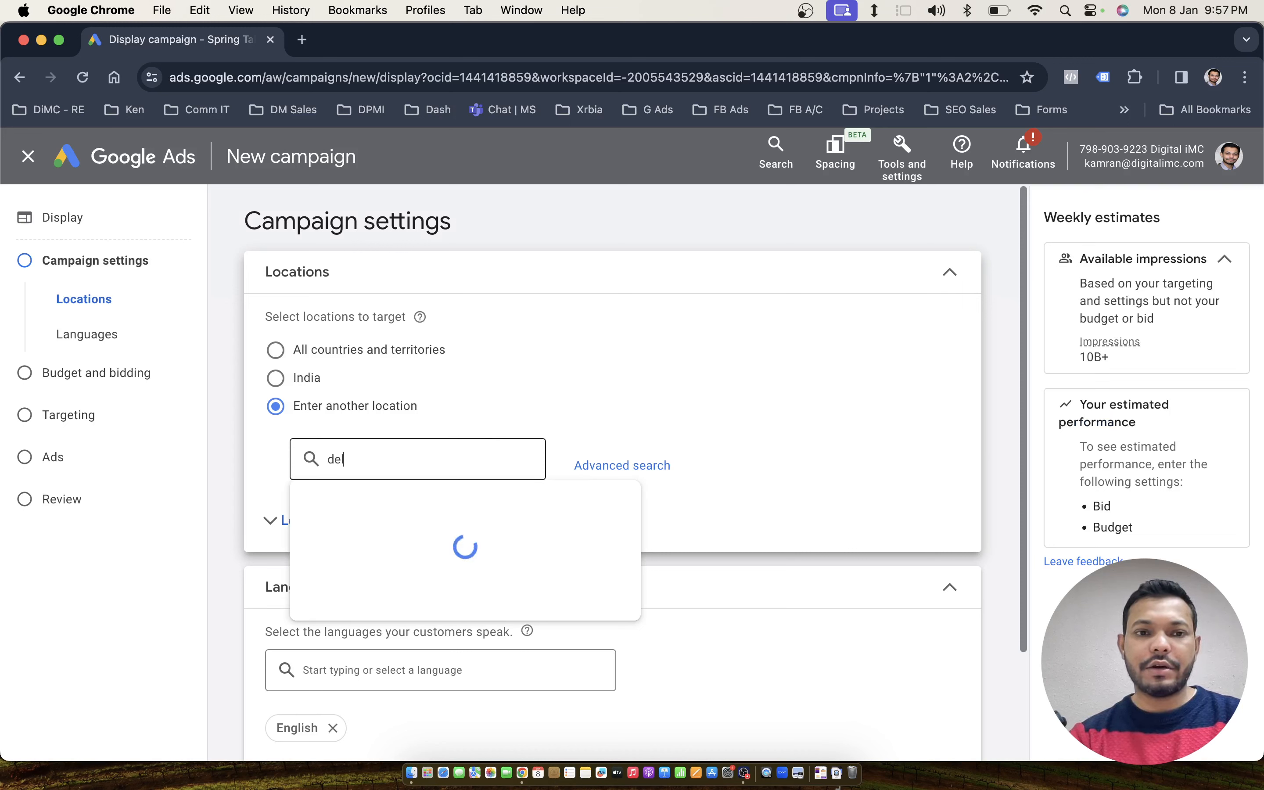
{"action": "type", "text": "hi"}
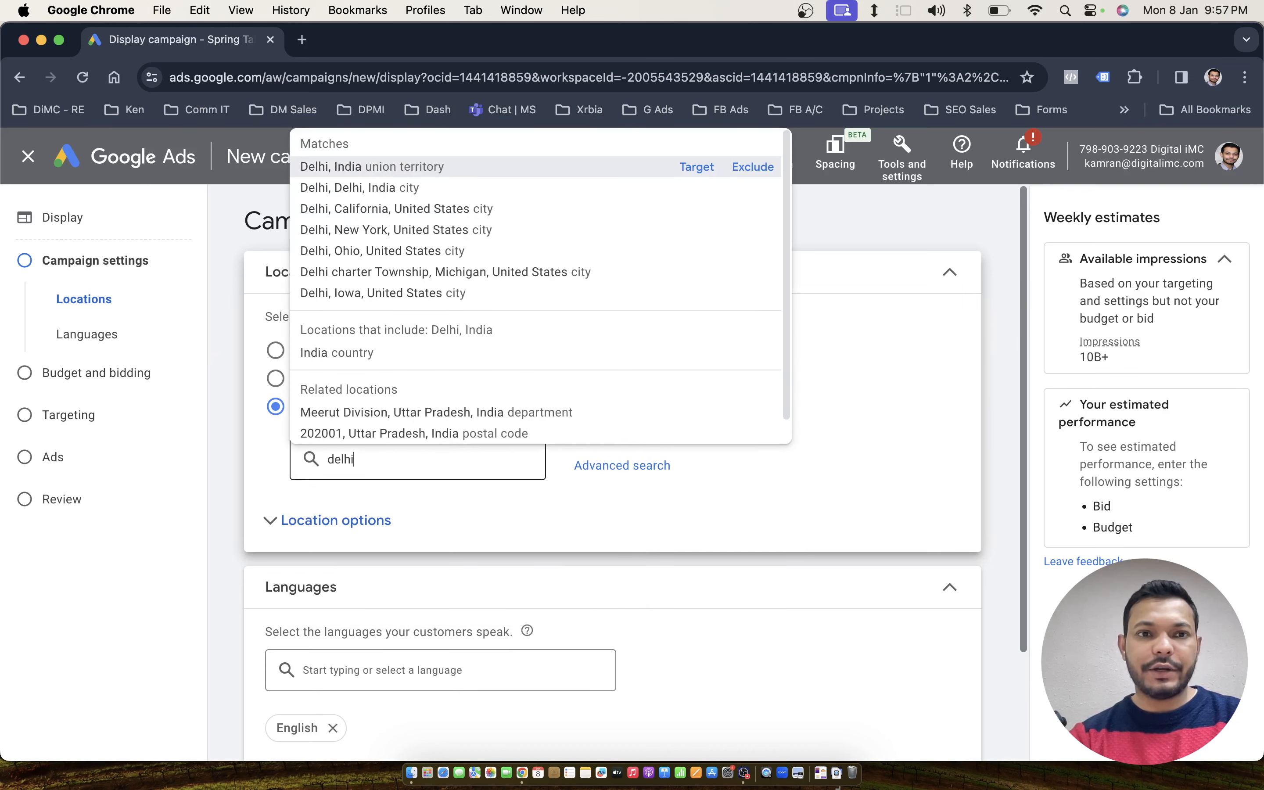
{"action": "key", "text": "Return"}
Add the cities of Noida, Uttar Pradesh and Gurugram, Haryana as targeted locations and continue to the budget and bidding settings.
{"action": "type", "text": "noida"}
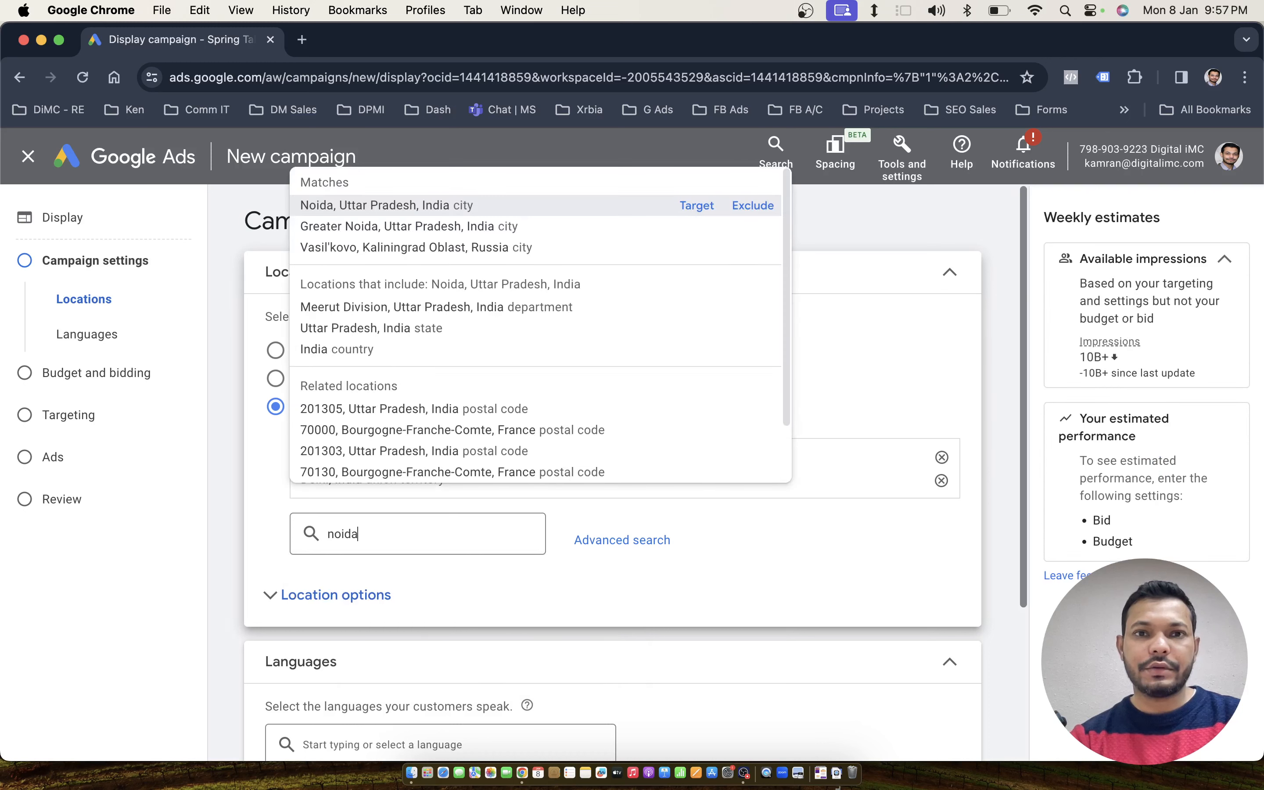
{"action": "key", "text": "Return"}
{"action": "type", "text": "g"}
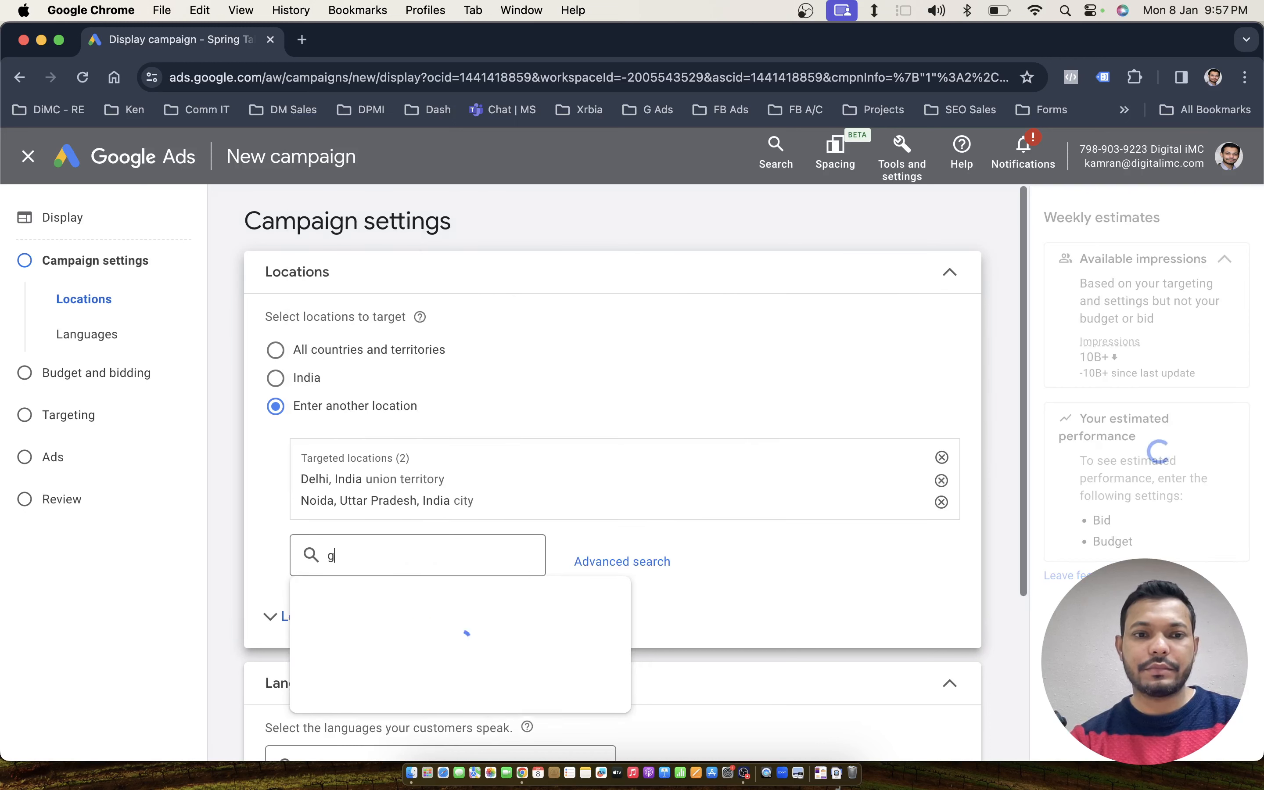
{"action": "type", "text": "urugram"}
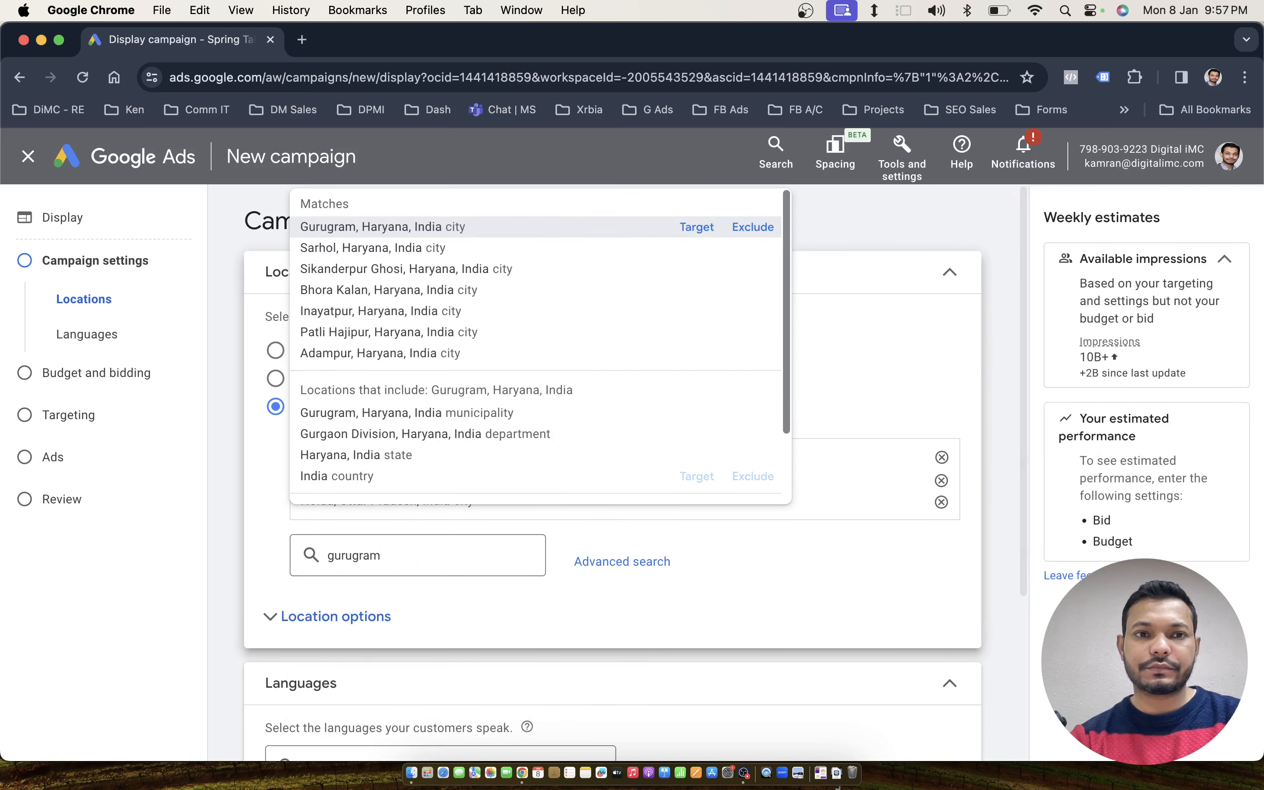
{"action": "key", "text": "Return"}
{"action": "scroll", "coordinate": [640, 381], "scroll_direction": "down", "scroll_amount": 5}
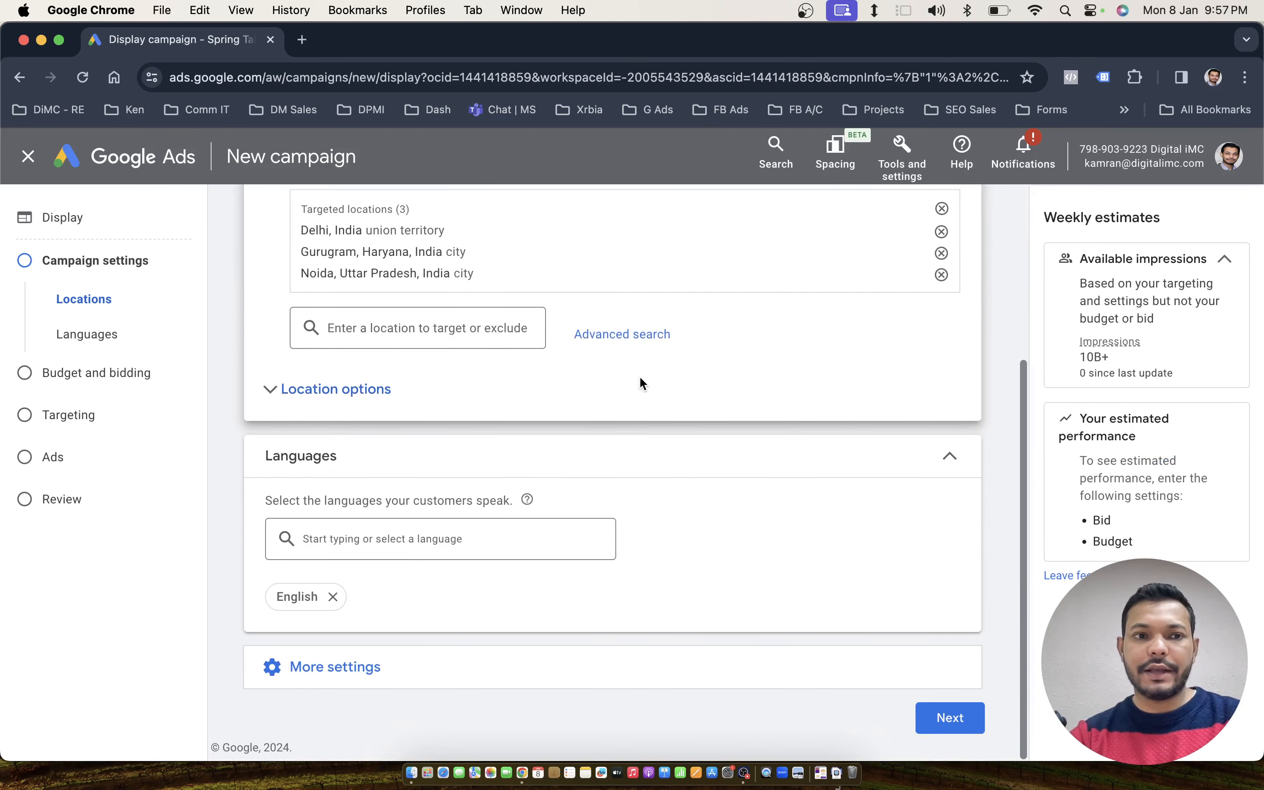
{"action": "left_click", "coordinate": [950, 731]}
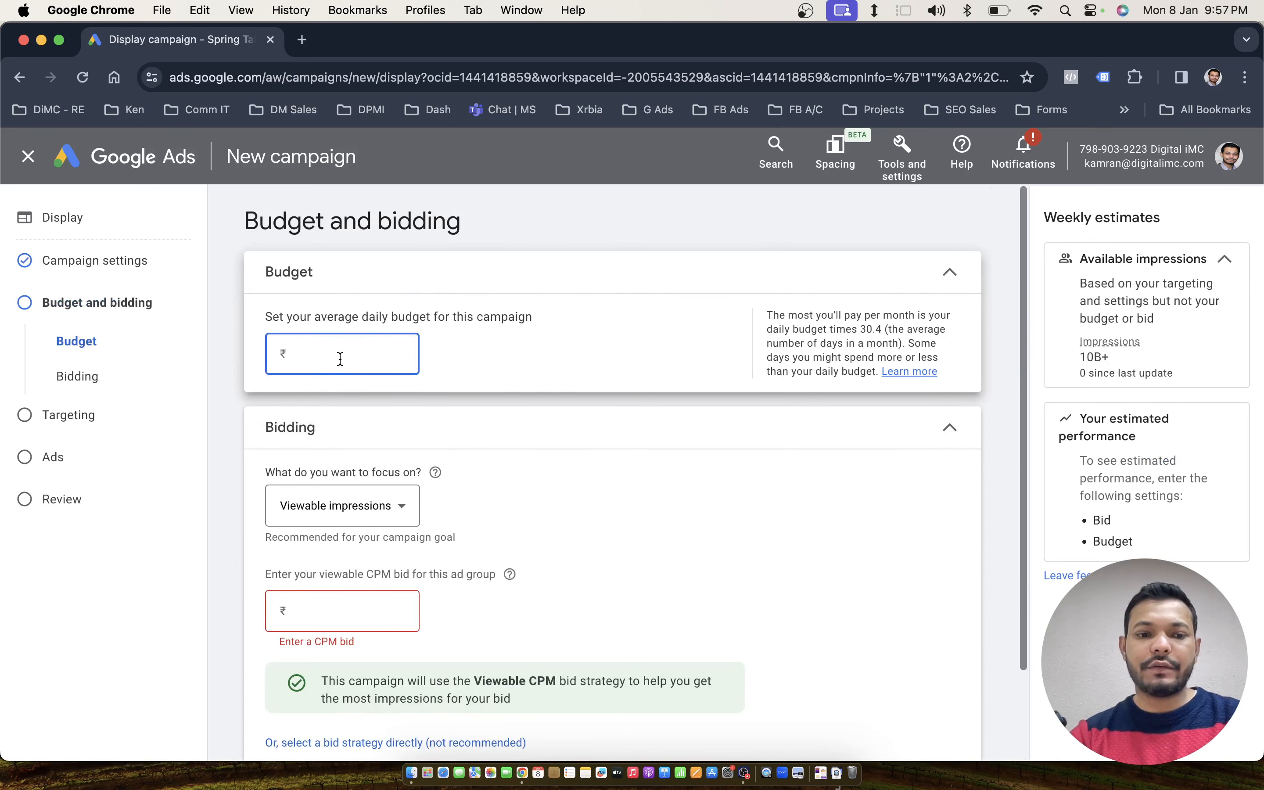
Set the average daily budget to ₹33 and read the explanation of the Viewable impressions bidding focus.
{"action": "type", "text": "33"}
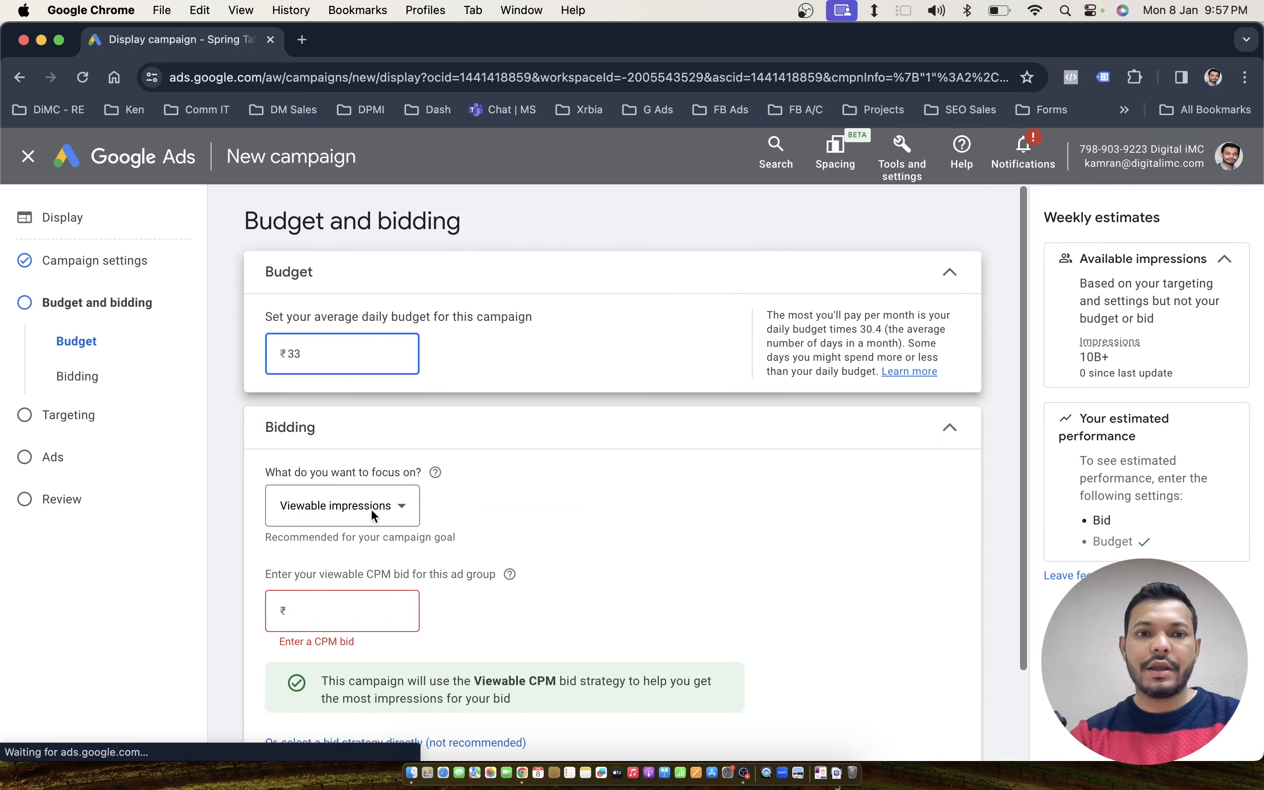
{"action": "left_click", "coordinate": [368, 514]}
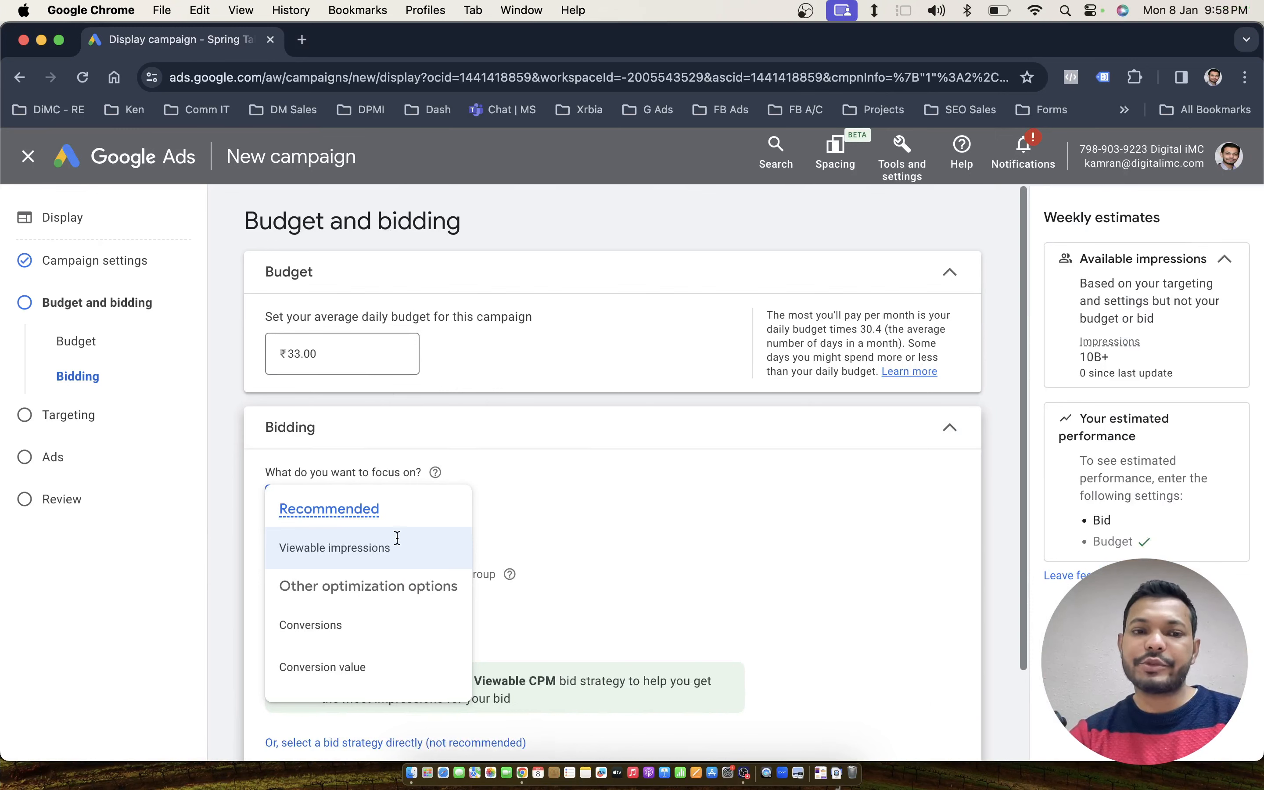
{"action": "mouse_move", "coordinate": [377, 548]}
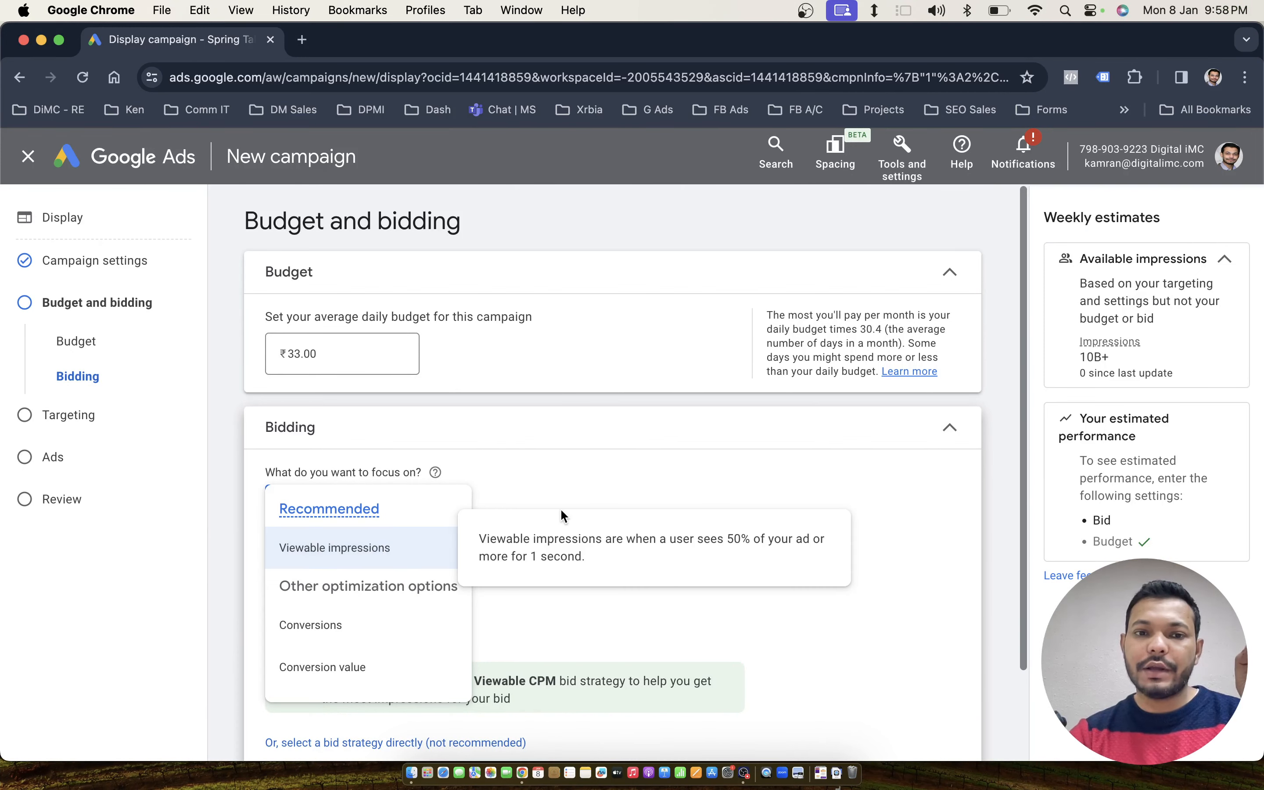
{"action": "left_click", "coordinate": [642, 487]}
Choose the Maximize clicks bid strategy directly with a maximum CPC bid limit of ₹1 and continue to targeting.
{"action": "scroll", "coordinate": [643, 482], "scroll_direction": "down", "scroll_amount": 2}
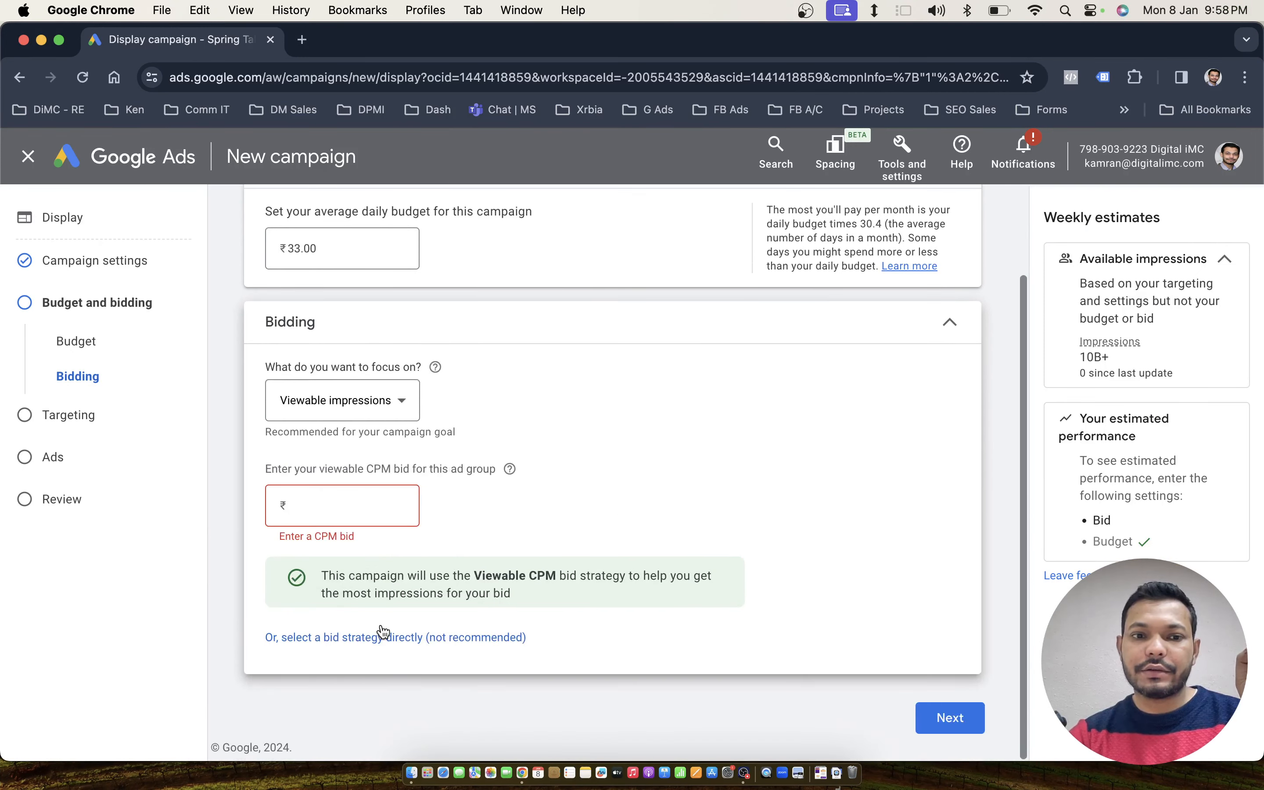
{"action": "left_click", "coordinate": [357, 646]}
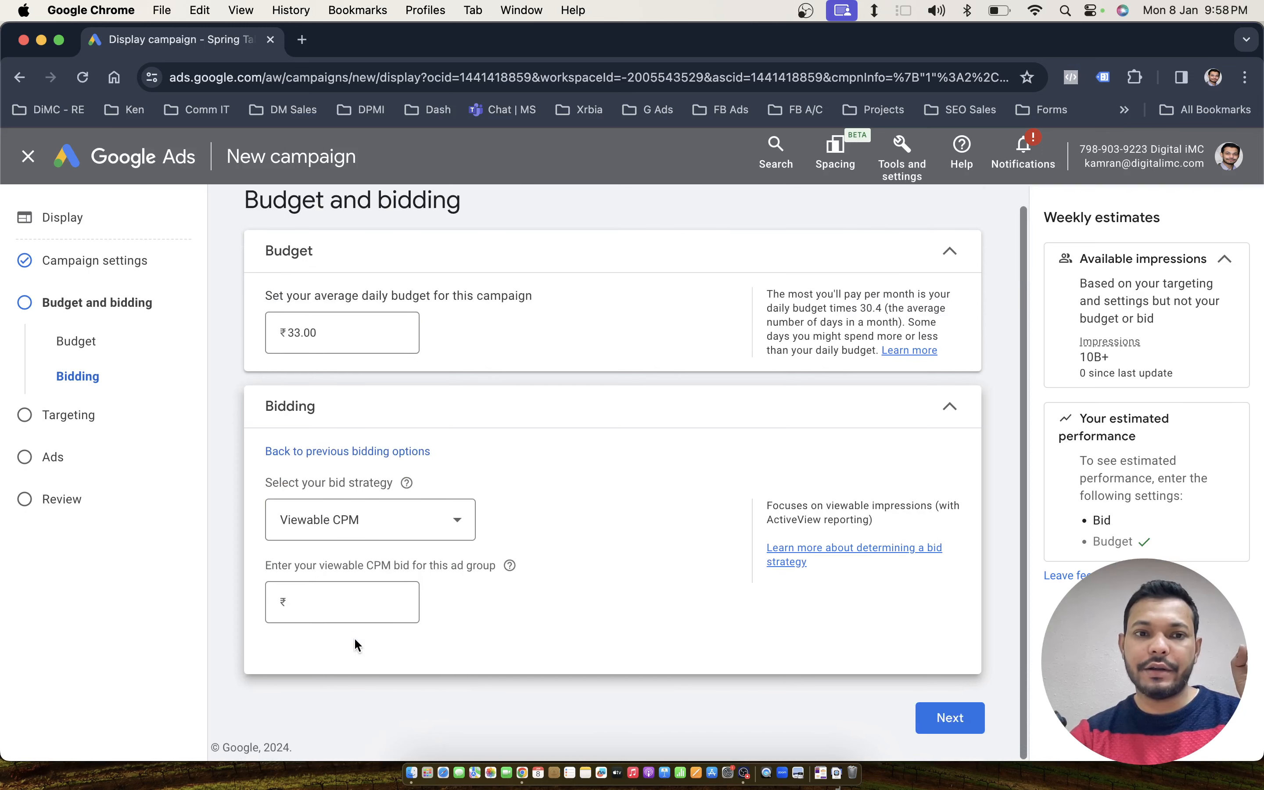
{"action": "left_click", "coordinate": [388, 511]}
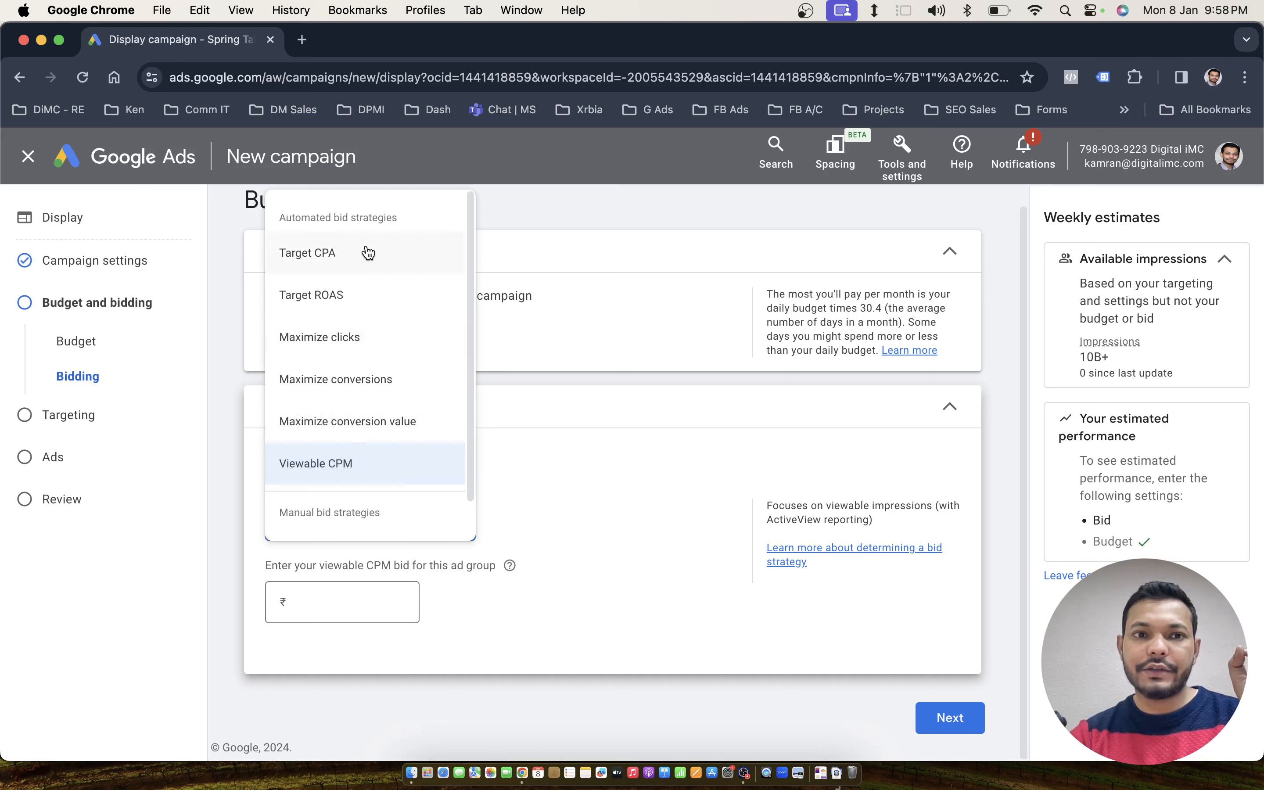
{"action": "left_click", "coordinate": [362, 335]}
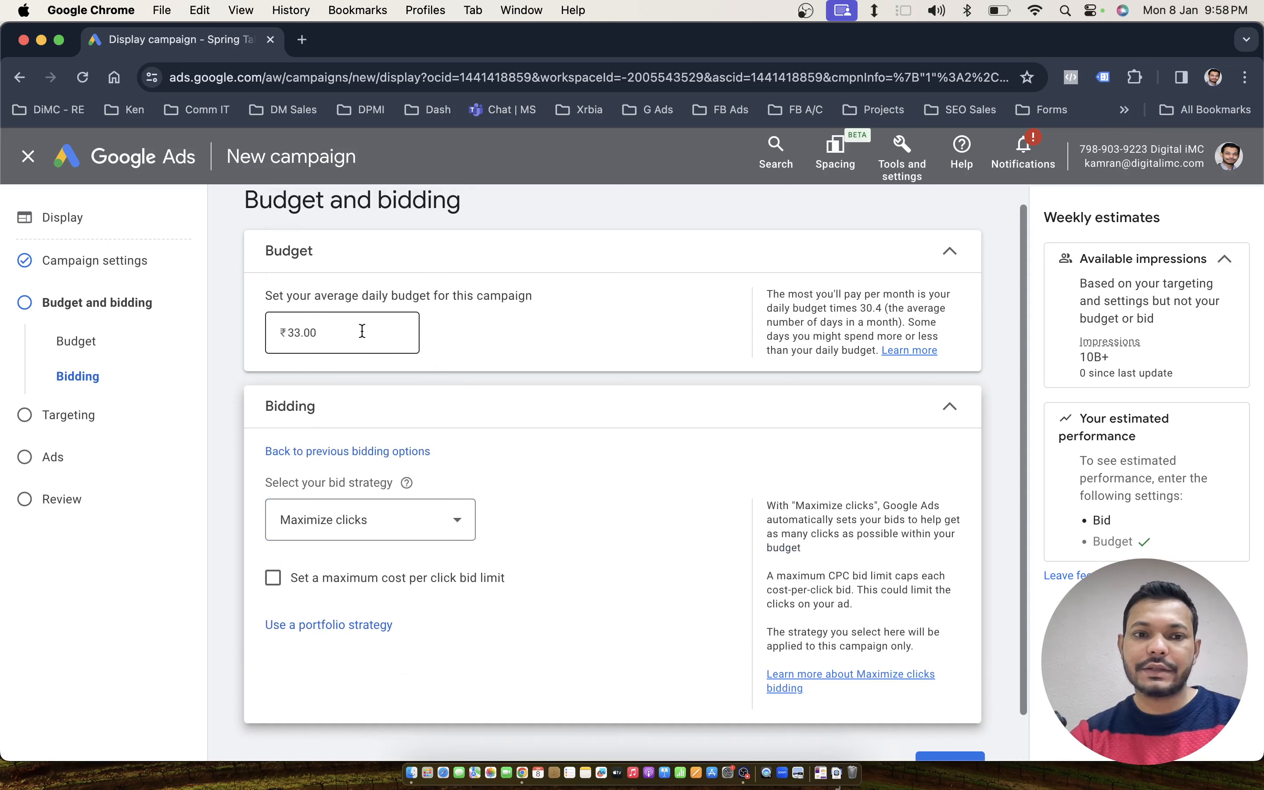
{"action": "left_click", "coordinate": [305, 580]}
{"action": "left_click", "coordinate": [342, 643]}
{"action": "type", "text": "1"}
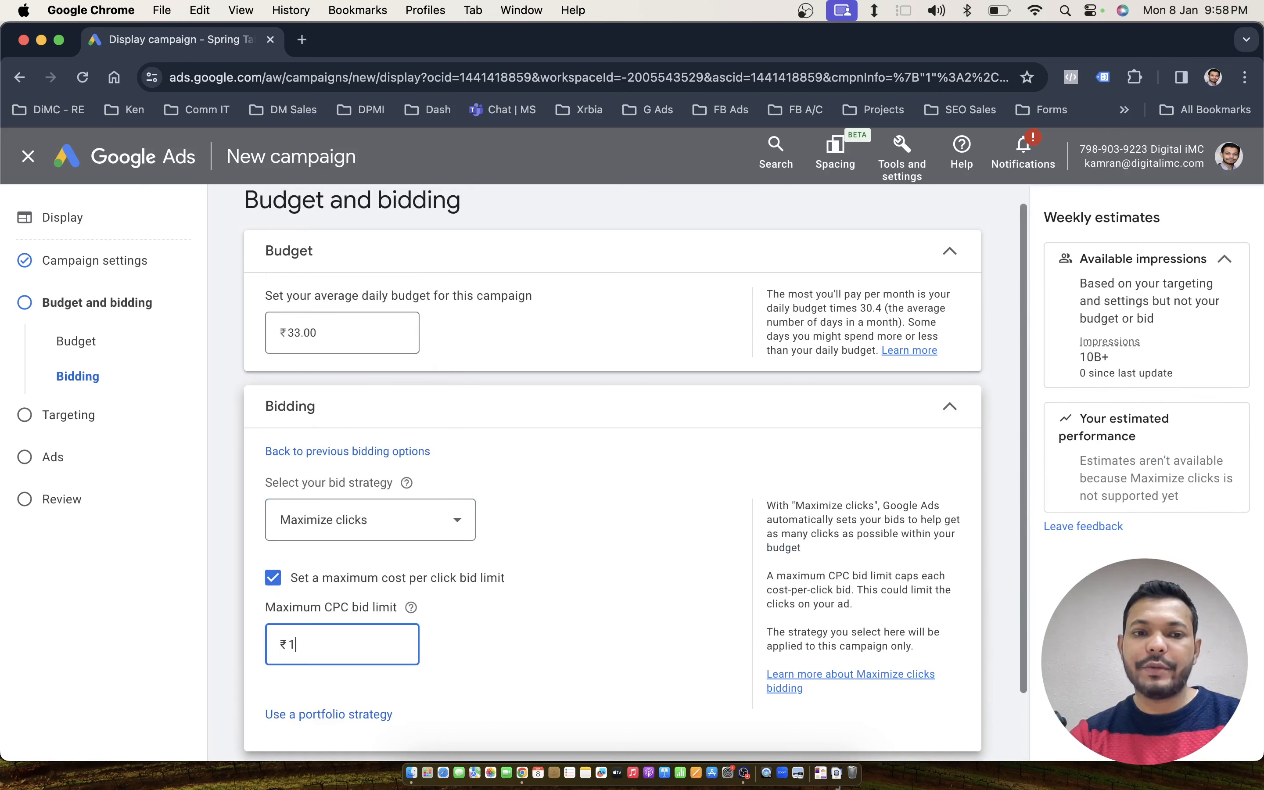
{"action": "left_click", "coordinate": [607, 597]}
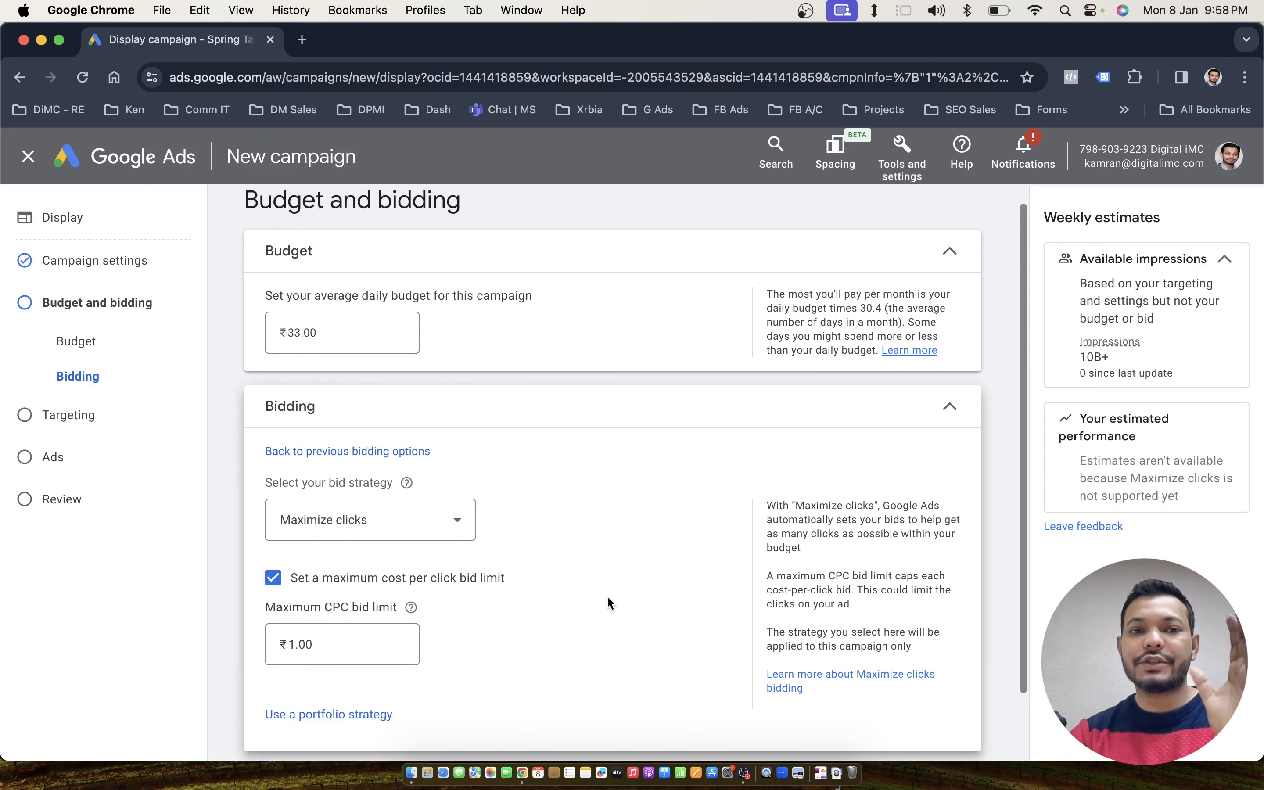
{"action": "scroll", "coordinate": [606, 594], "scroll_direction": "down", "scroll_amount": 3}
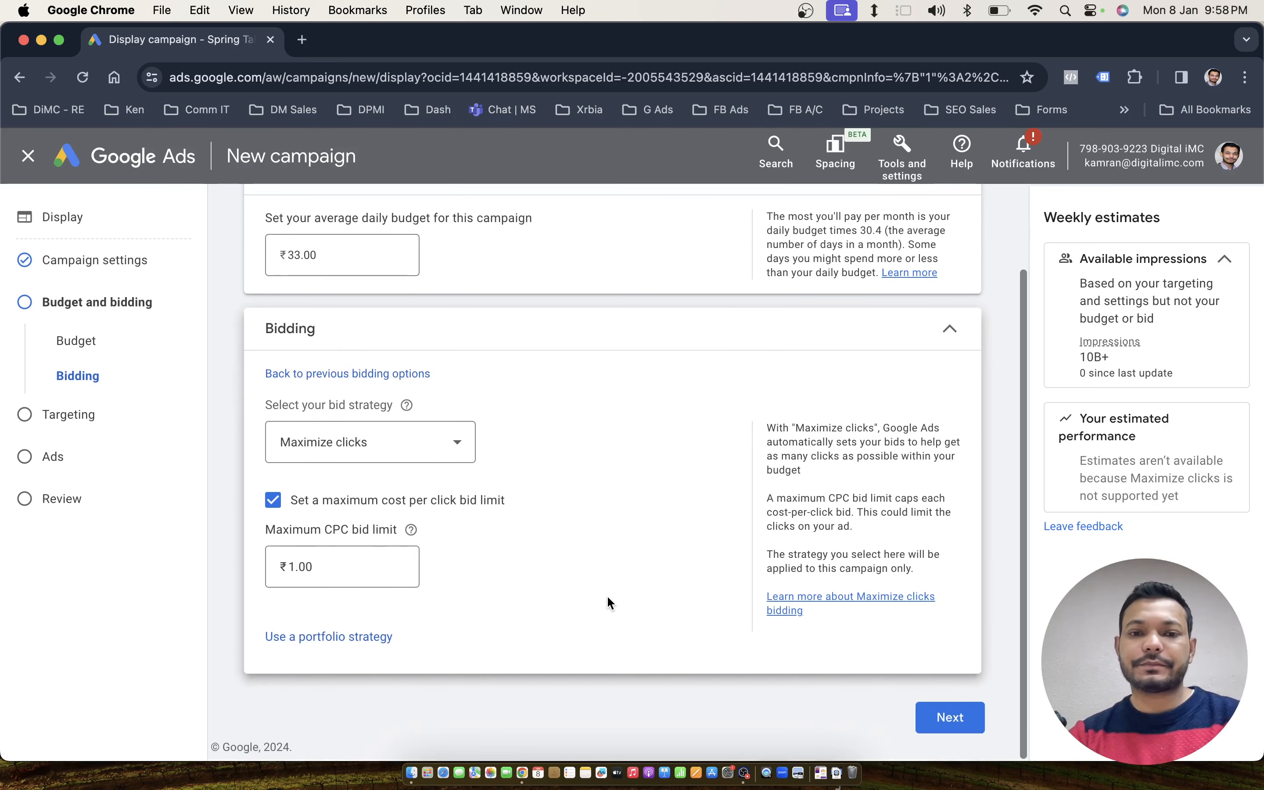
{"action": "left_click", "coordinate": [937, 719]}
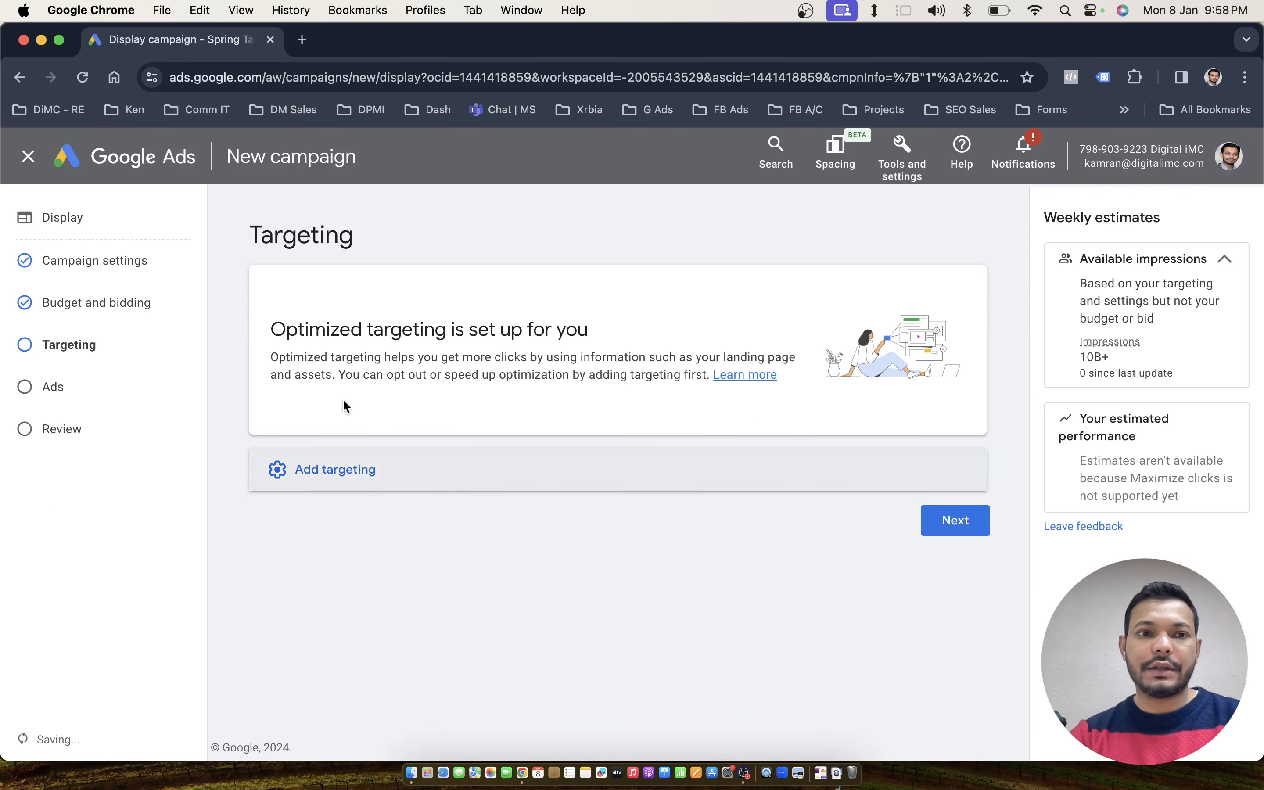
Expand the additional targeting options and check the planned targeting on the campaign settings slide before returning to Google Ads.
{"action": "left_click", "coordinate": [333, 478]}
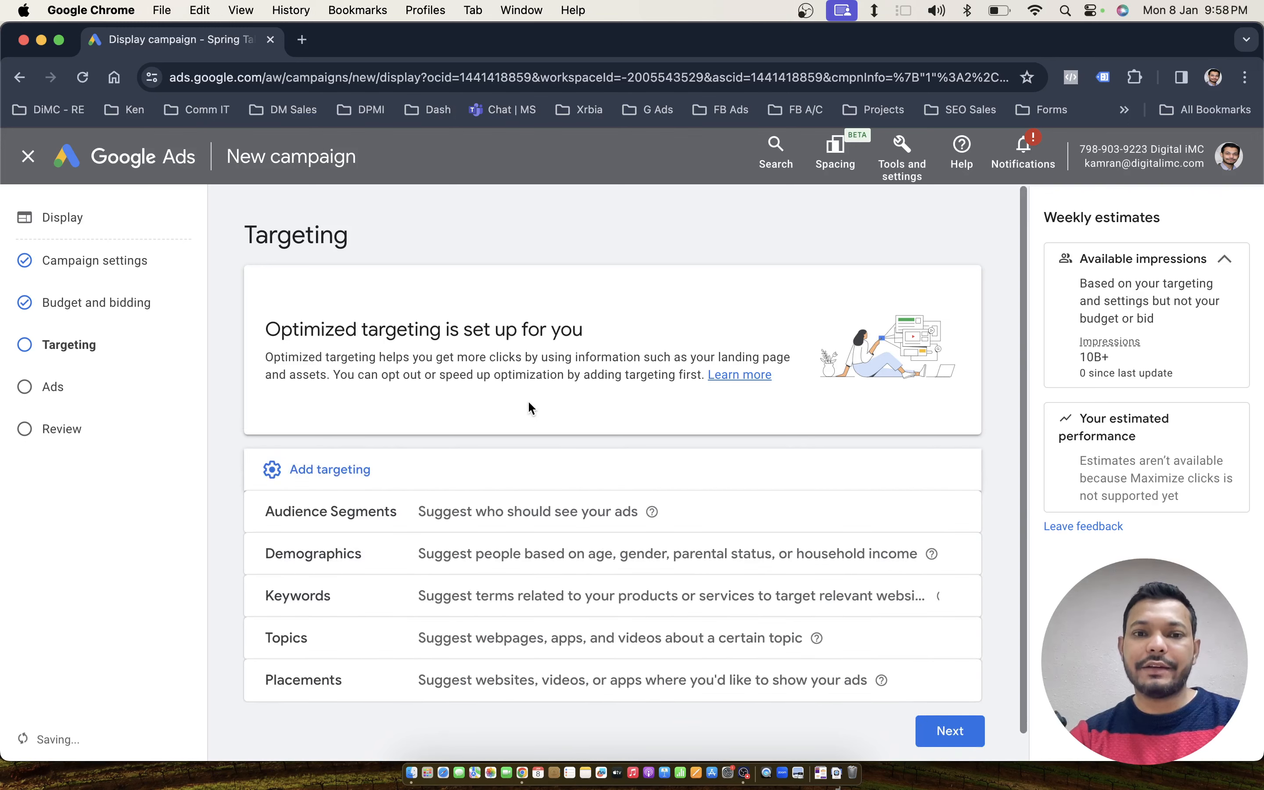
{"action": "scroll", "coordinate": [528, 408], "scroll_direction": "up", "scroll_amount": 2}
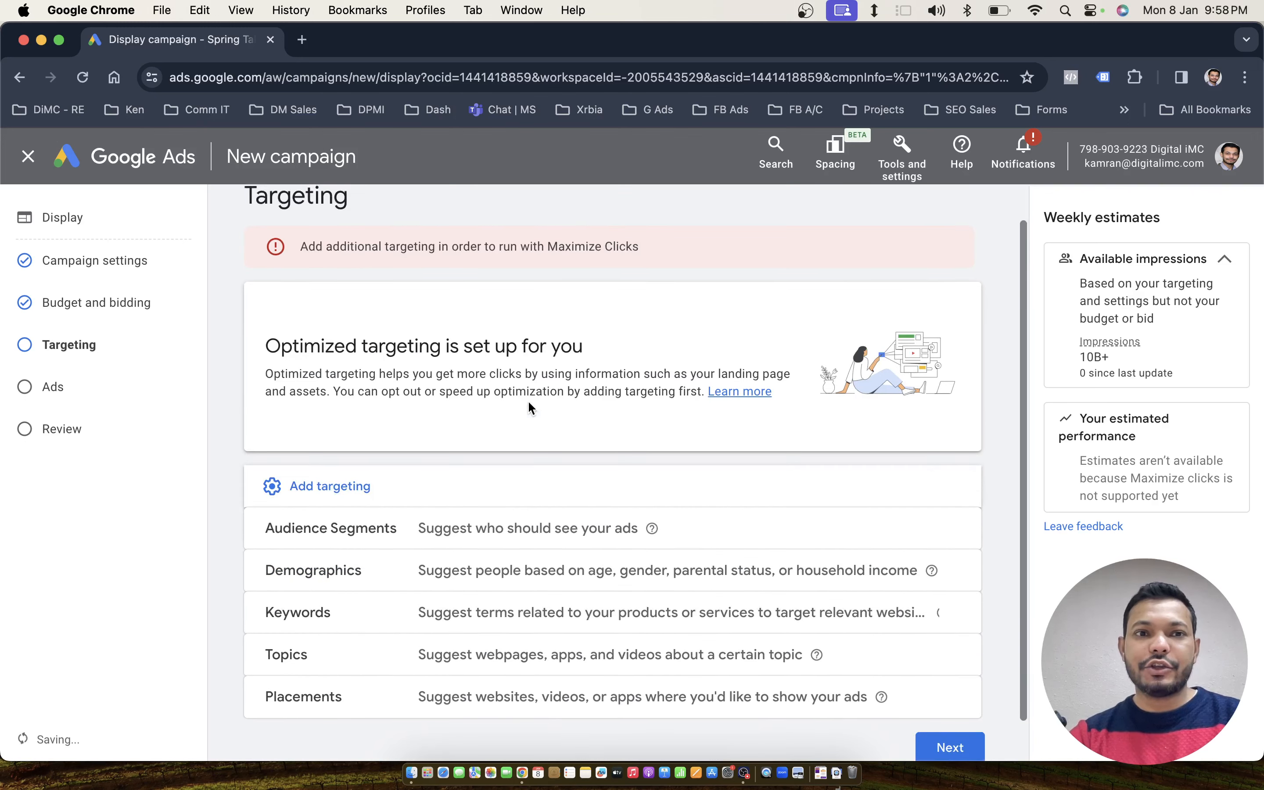
{"action": "scroll", "coordinate": [528, 400], "scroll_direction": "down", "scroll_amount": 2}
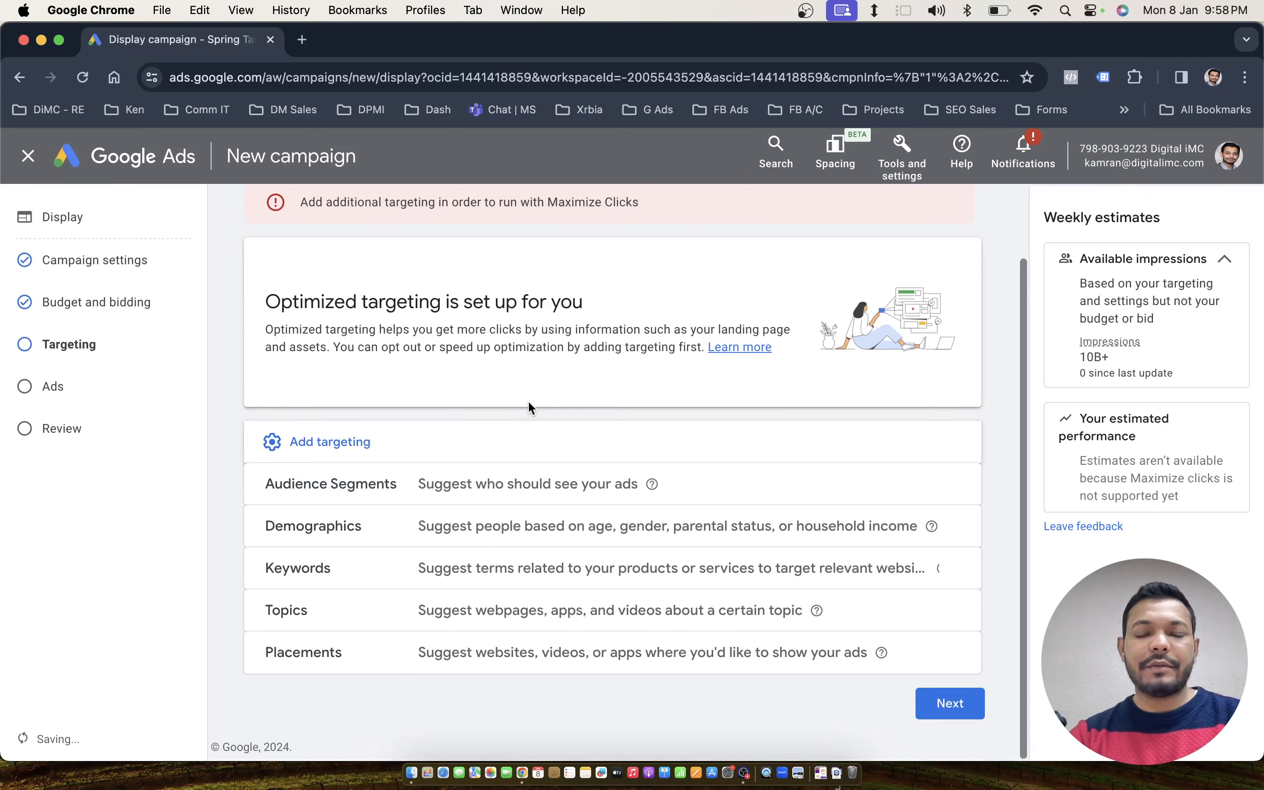
{"action": "key", "text": "ctrl+Left"}
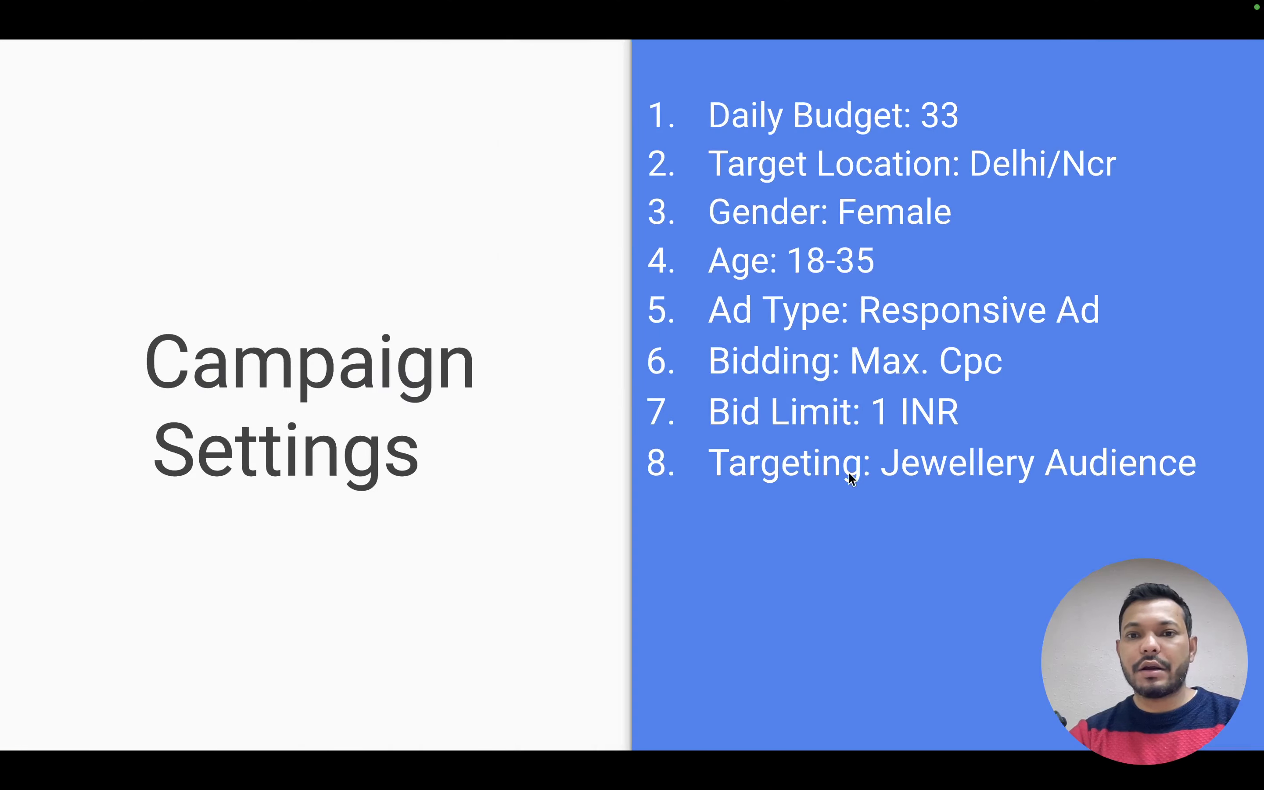
{"action": "key", "text": "ctrl+Right"}
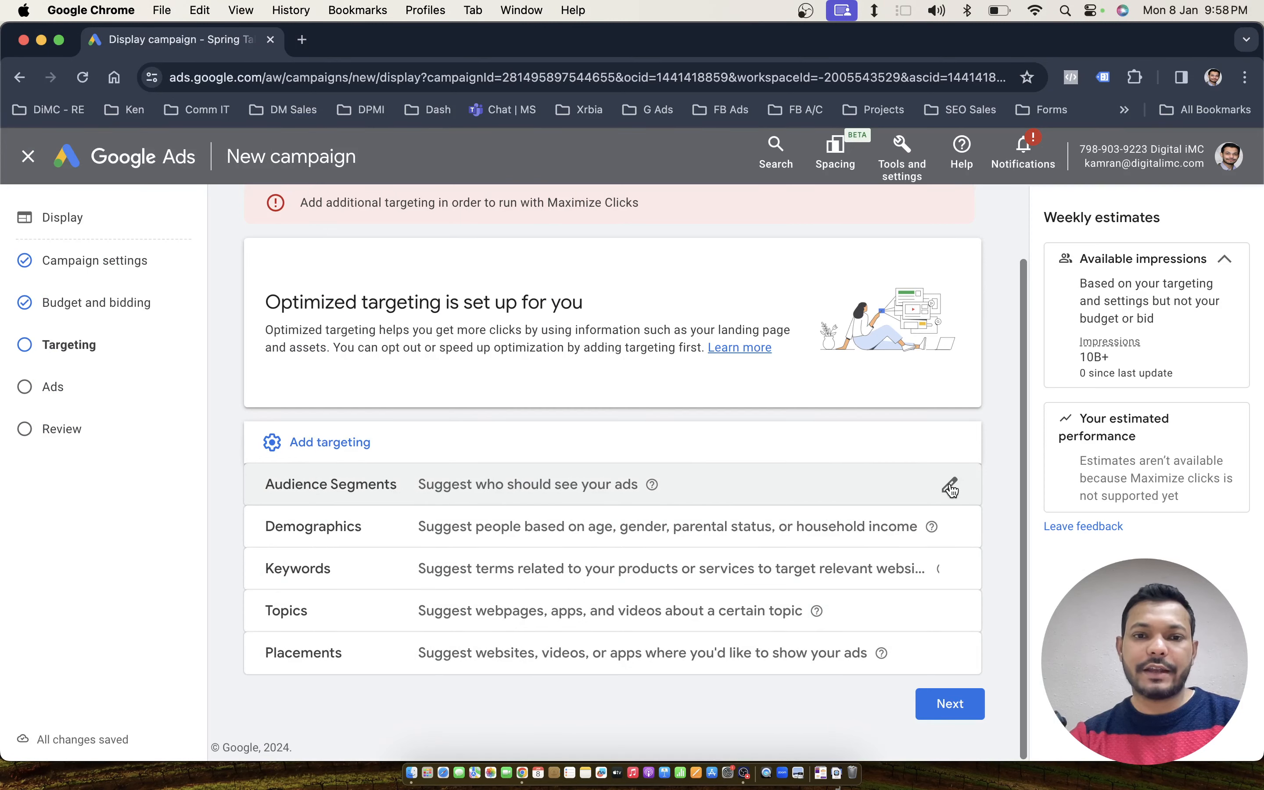
Add audience segment targeting and select the Fine Jewelry in-market segment.
{"action": "left_click", "coordinate": [870, 491]}
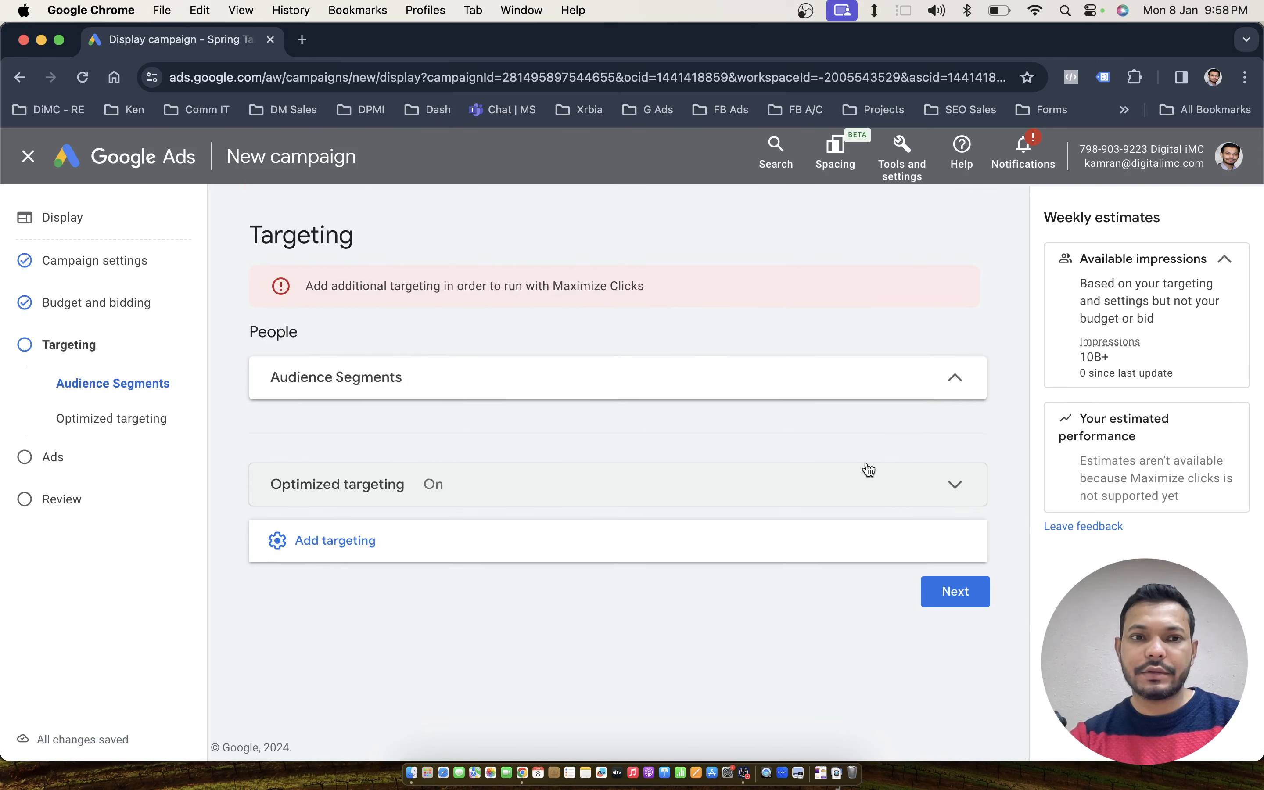
{"action": "scroll", "coordinate": [652, 447], "scroll_direction": "down", "scroll_amount": 1}
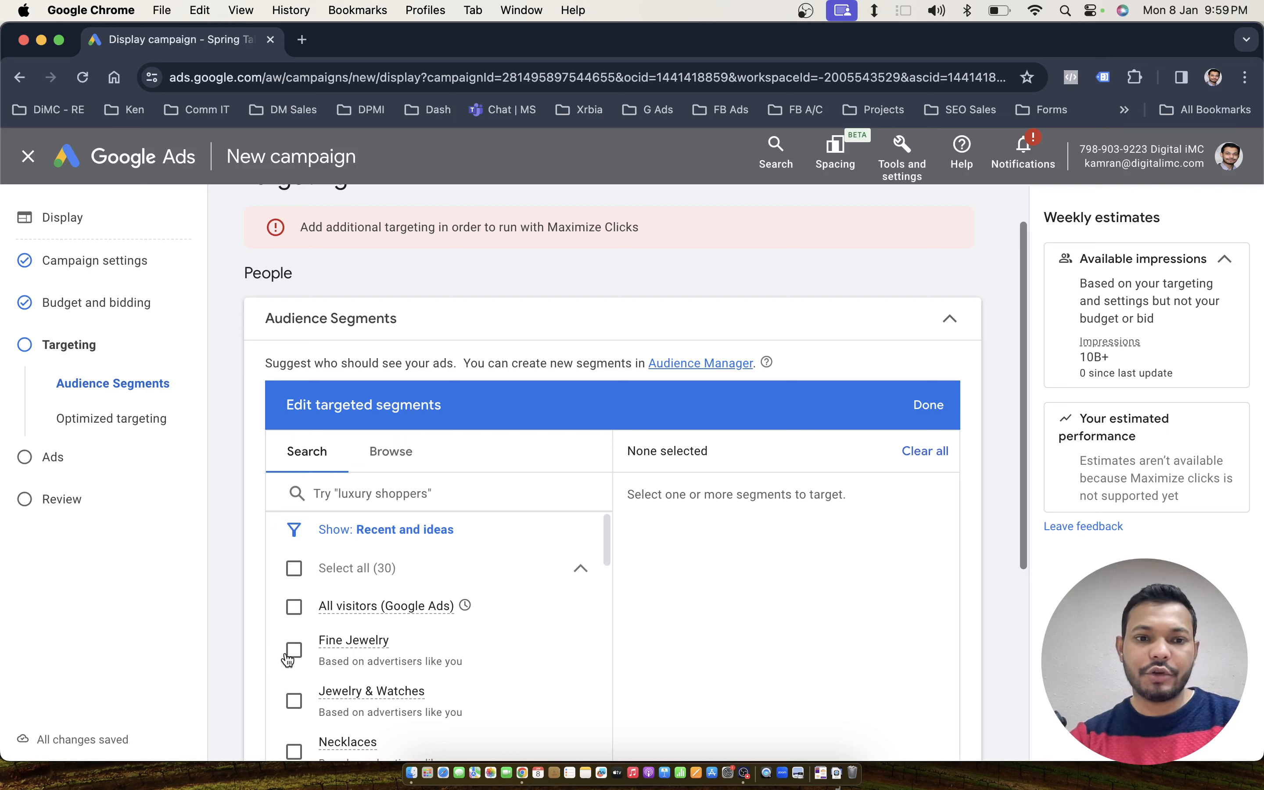
{"action": "left_click", "coordinate": [311, 659]}
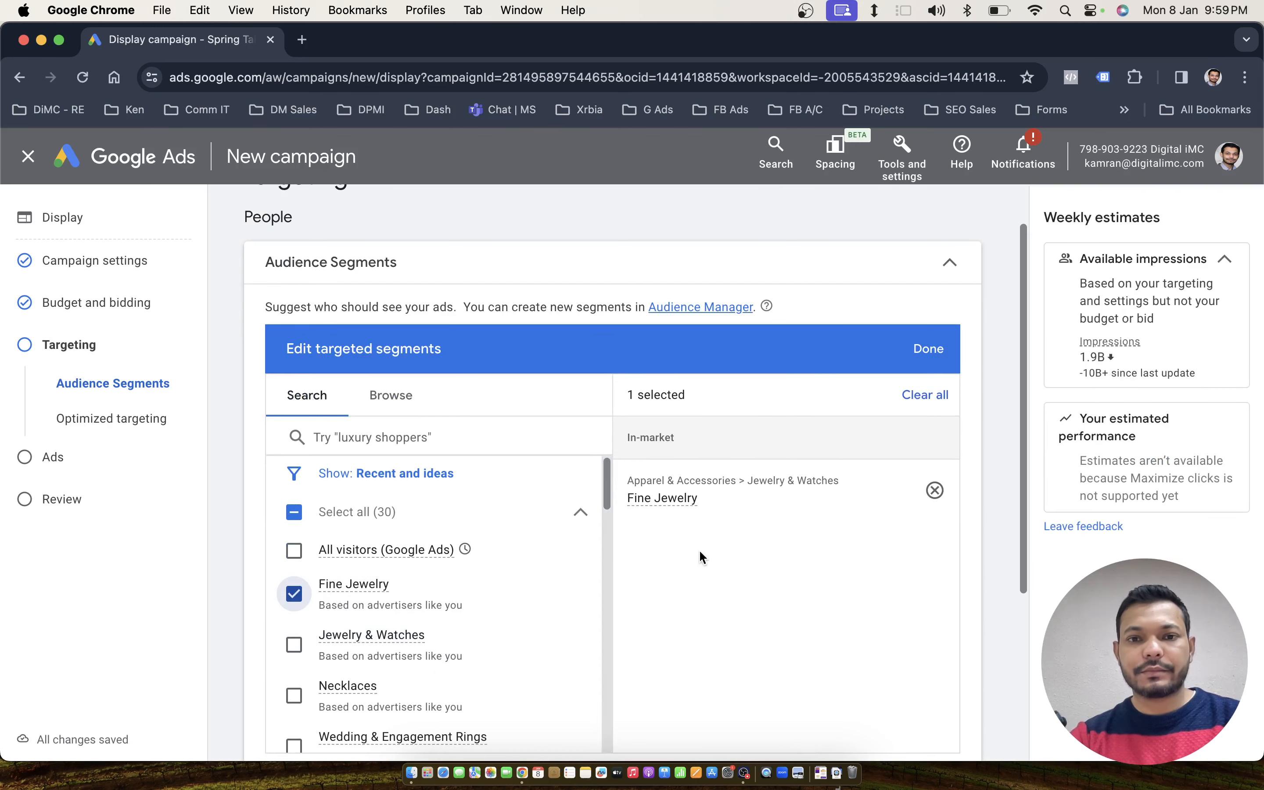
{"action": "scroll", "coordinate": [375, 470], "scroll_direction": "down", "scroll_amount": 3}
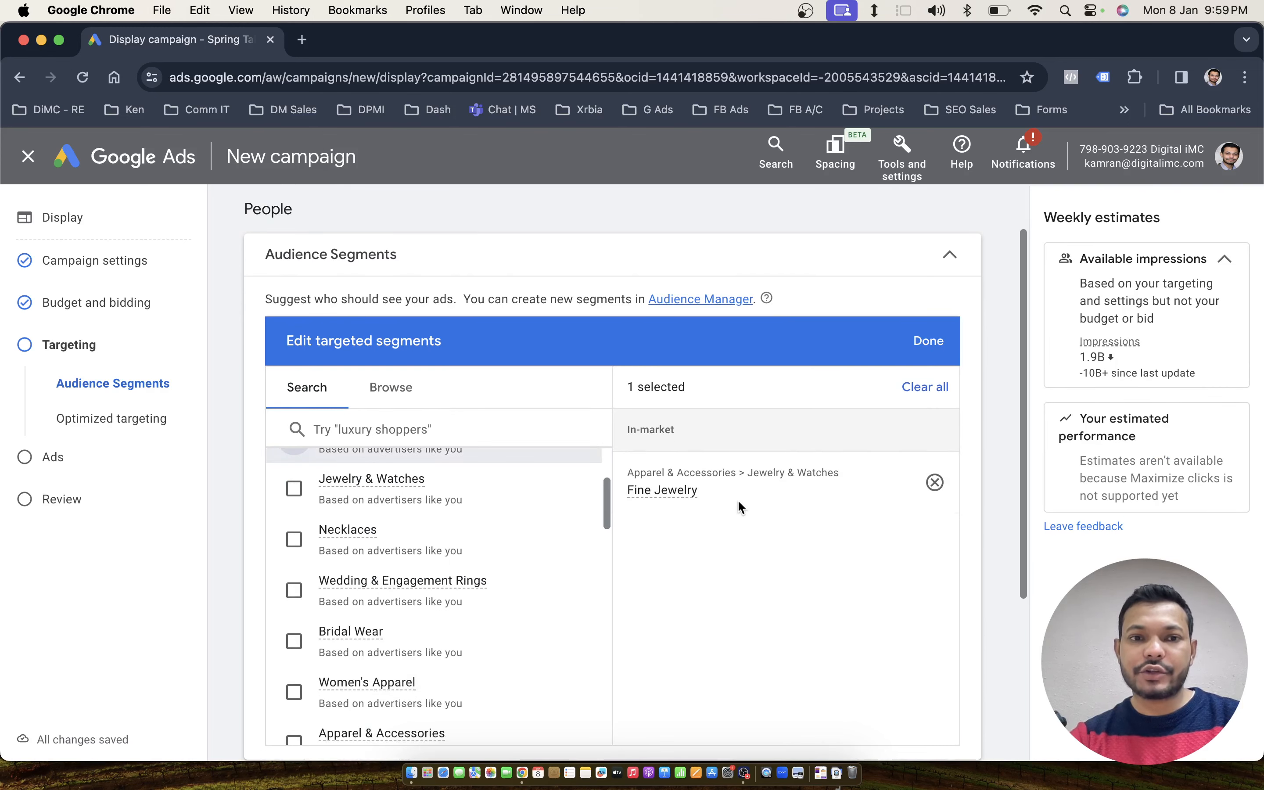
Turn off optimized targeting for the campaign and recheck the selected audience segment.
{"action": "scroll", "coordinate": [739, 506], "scroll_direction": "down", "scroll_amount": 5}
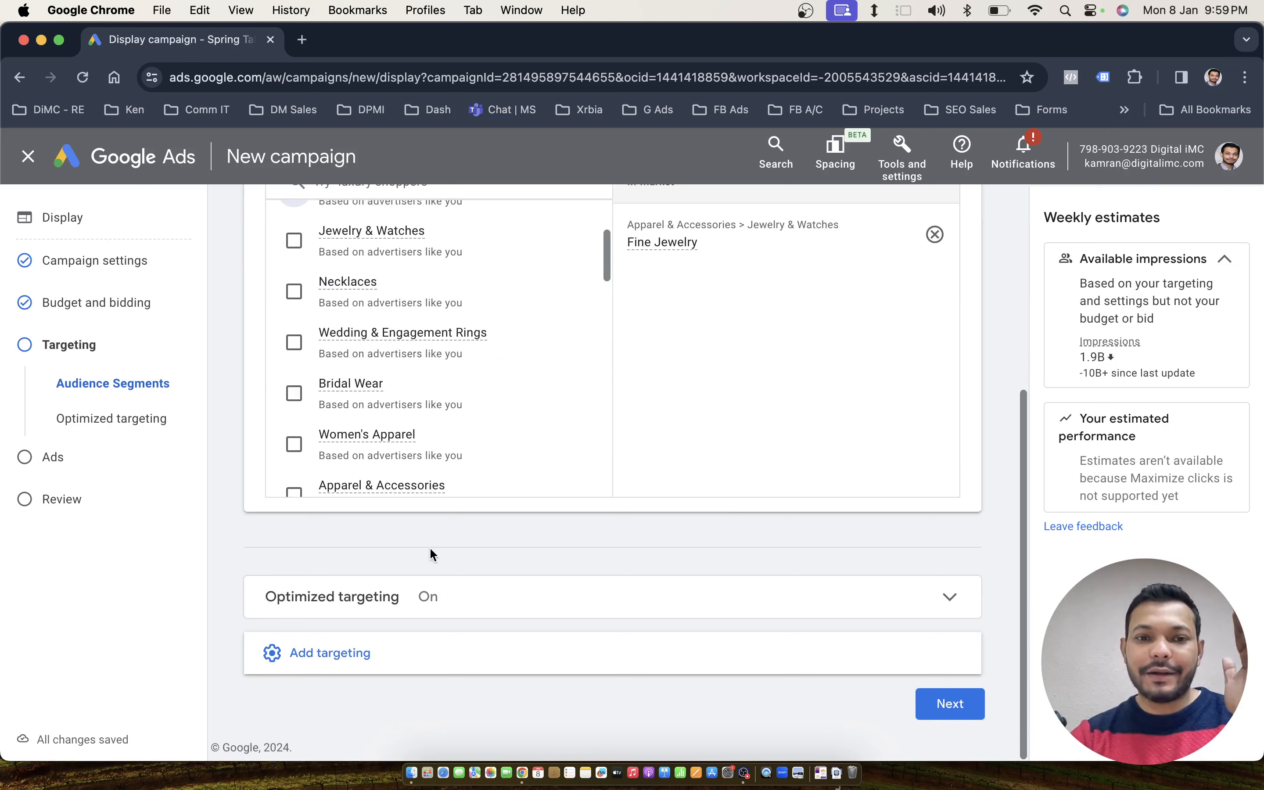
{"action": "left_click", "coordinate": [494, 603]}
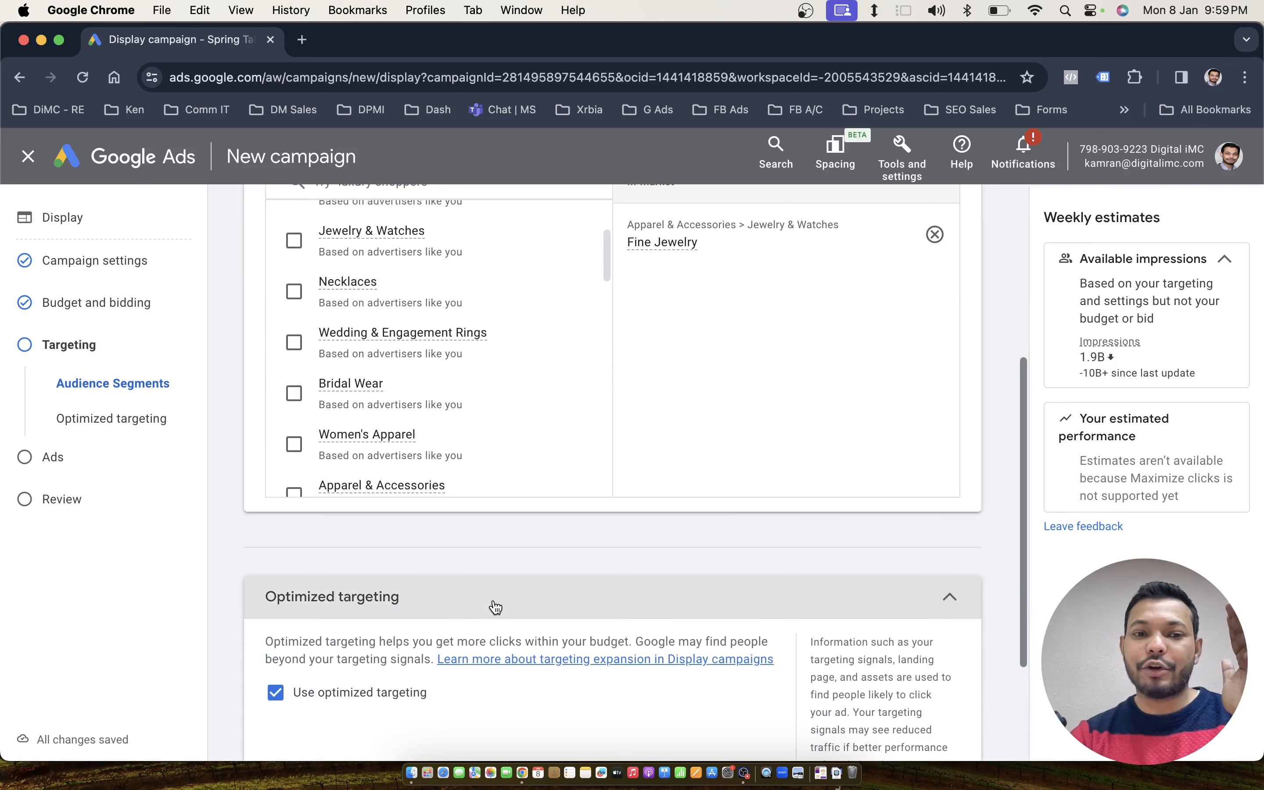
{"action": "scroll", "coordinate": [494, 601], "scroll_direction": "down", "scroll_amount": 2}
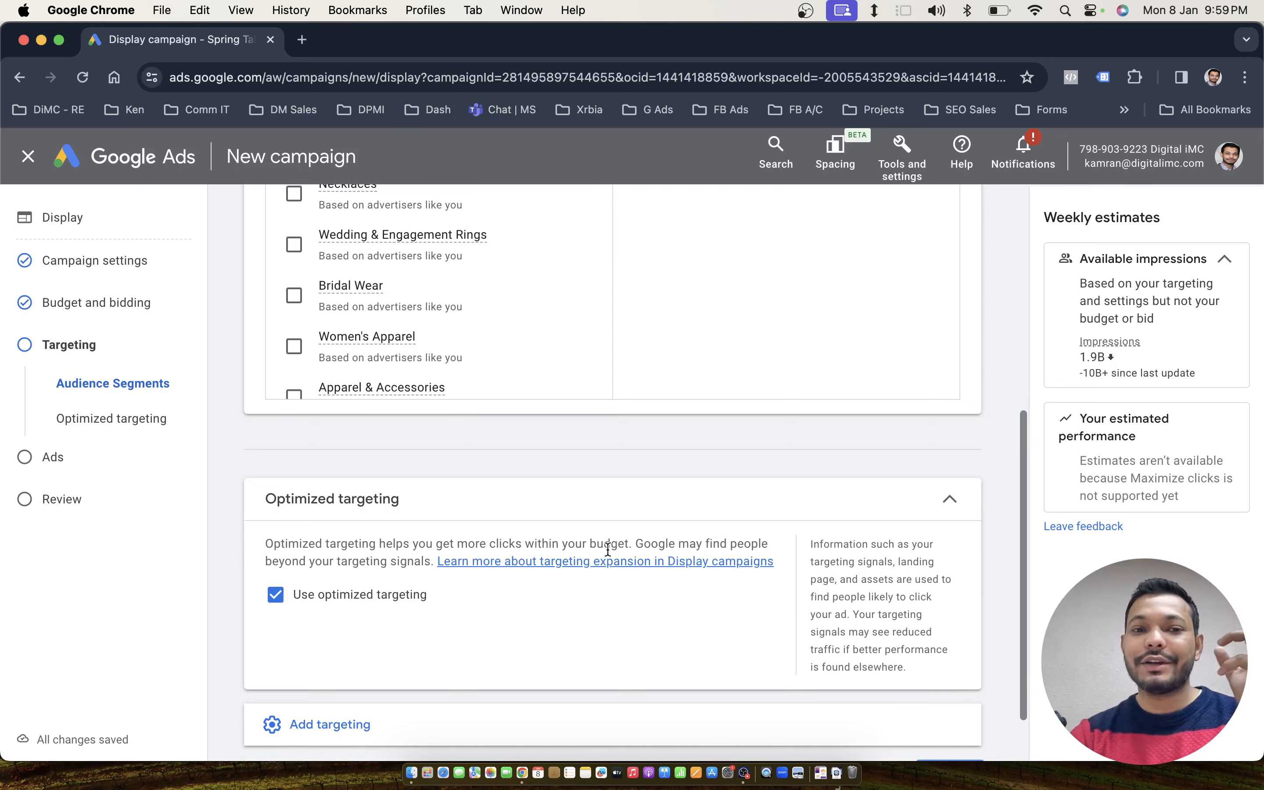
{"action": "left_click", "coordinate": [276, 595]}
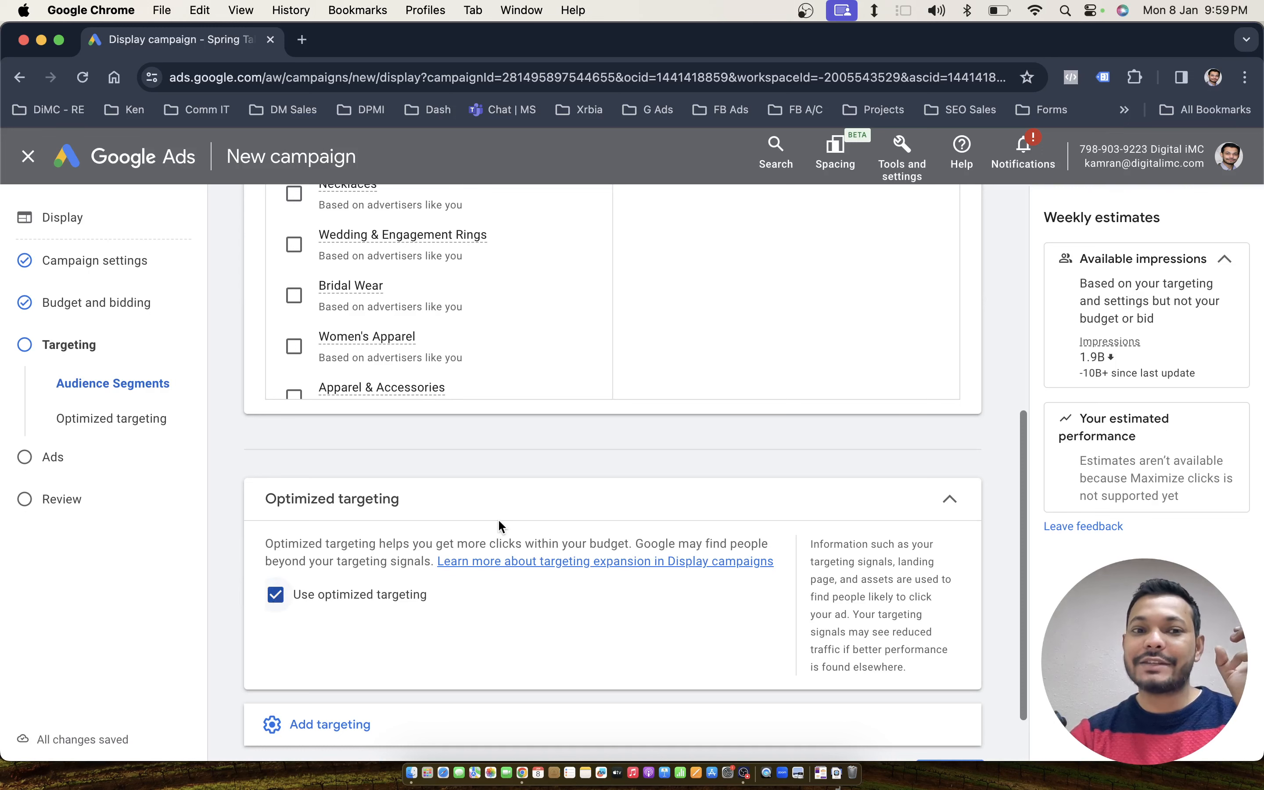
{"action": "scroll", "coordinate": [497, 519], "scroll_direction": "up", "scroll_amount": 3}
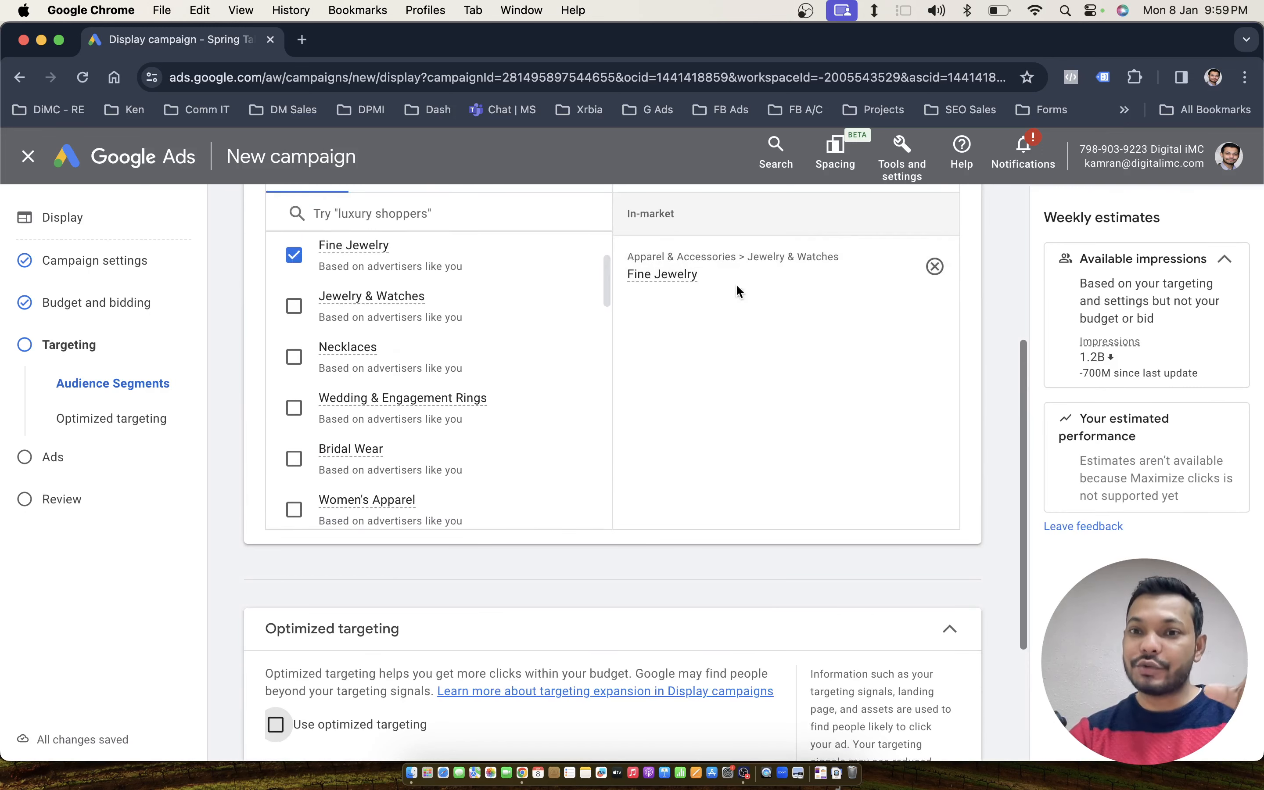
{"action": "scroll", "coordinate": [701, 393], "scroll_direction": "down", "scroll_amount": 3}
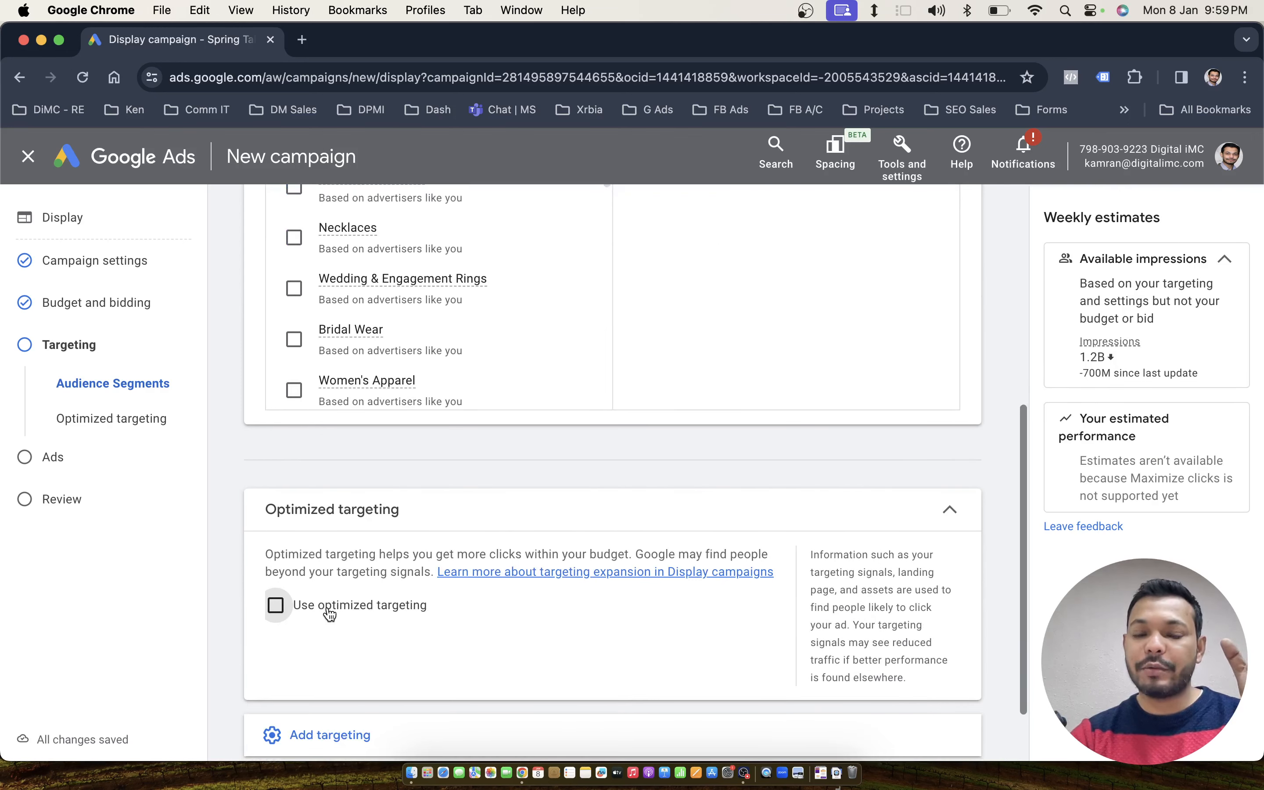
Add demographic targeting to the campaign and exclude the Male and Unknown genders so that only Female is targeted.
{"action": "scroll", "coordinate": [437, 628], "scroll_direction": "down", "scroll_amount": 2}
{"action": "scroll", "coordinate": [435, 625], "scroll_direction": "down", "scroll_amount": 1}
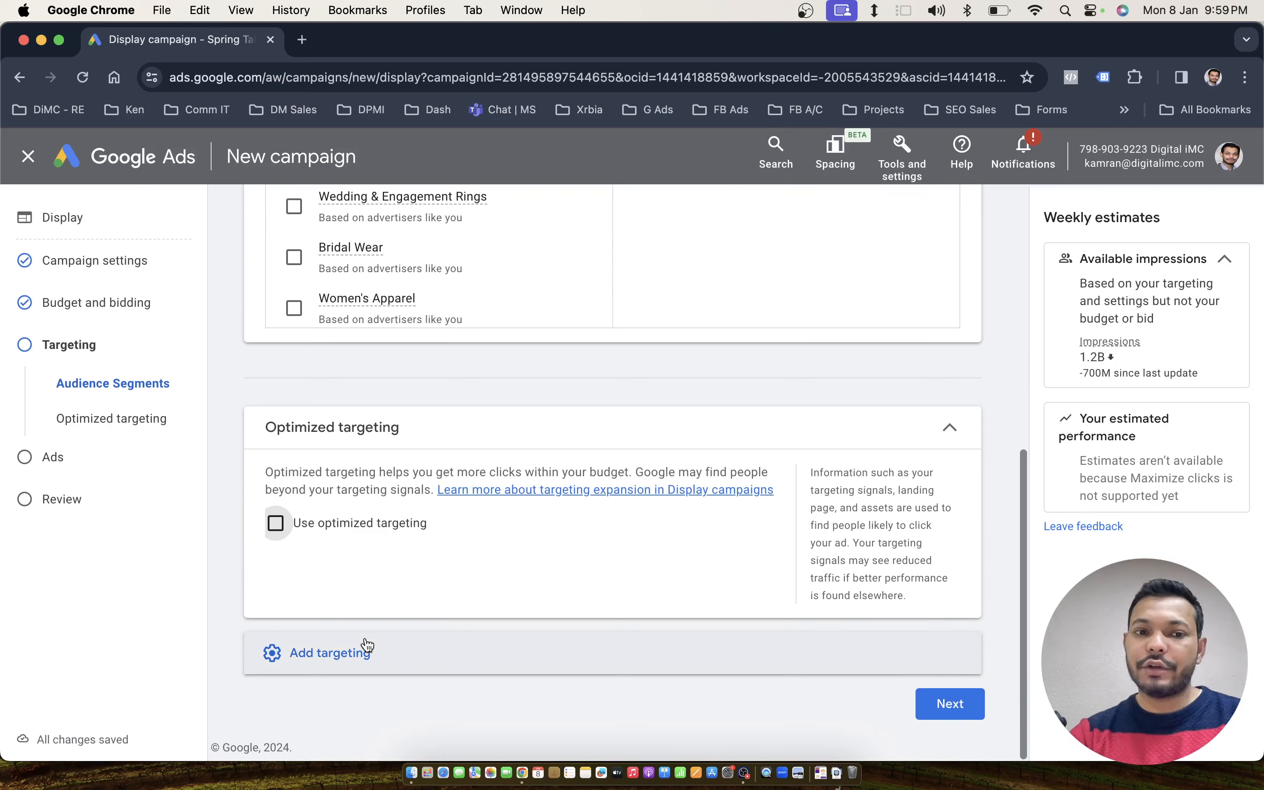
{"action": "left_click", "coordinate": [344, 646]}
{"action": "scroll", "coordinate": [533, 611], "scroll_direction": "down", "scroll_amount": 1}
{"action": "scroll", "coordinate": [533, 609], "scroll_direction": "down", "scroll_amount": 3}
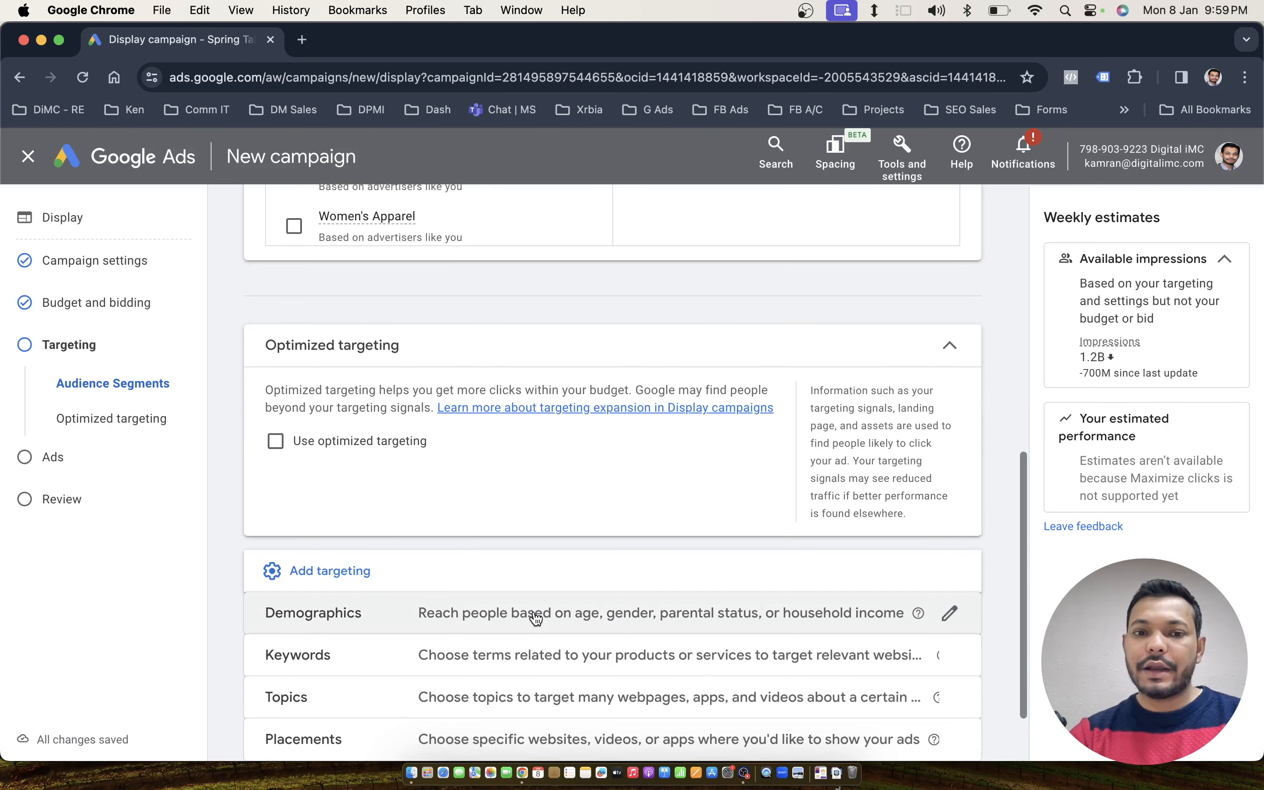
{"action": "left_click", "coordinate": [950, 615]}
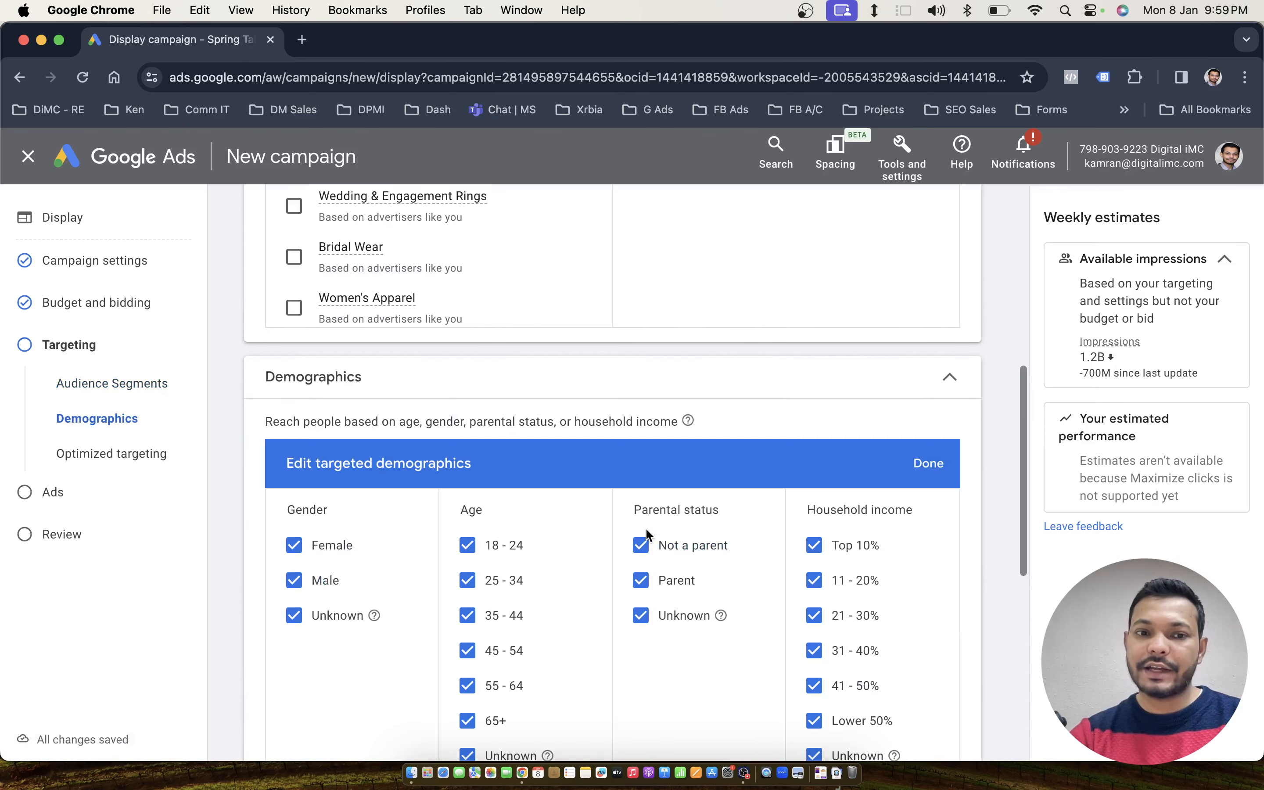
{"action": "scroll", "coordinate": [290, 547], "scroll_direction": "down", "scroll_amount": 2}
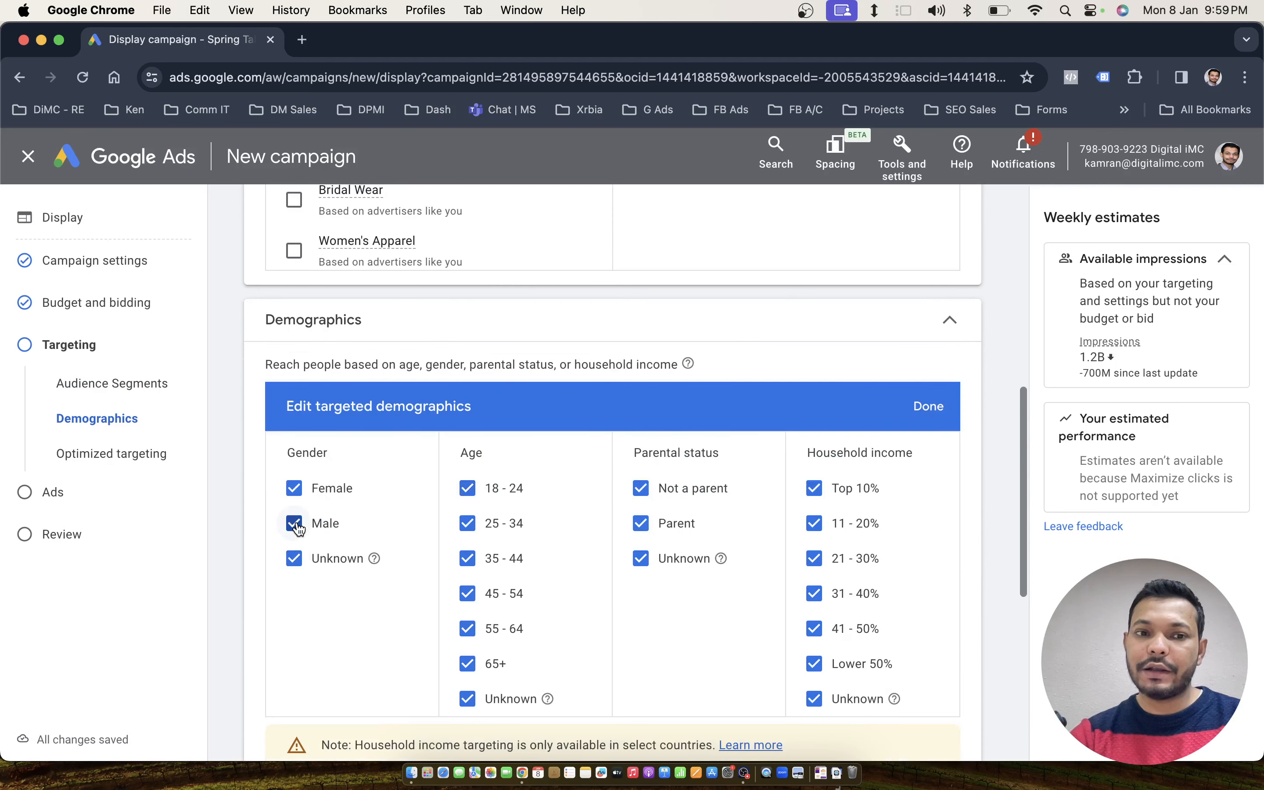
{"action": "left_click", "coordinate": [295, 524]}
{"action": "left_click", "coordinate": [295, 559]}
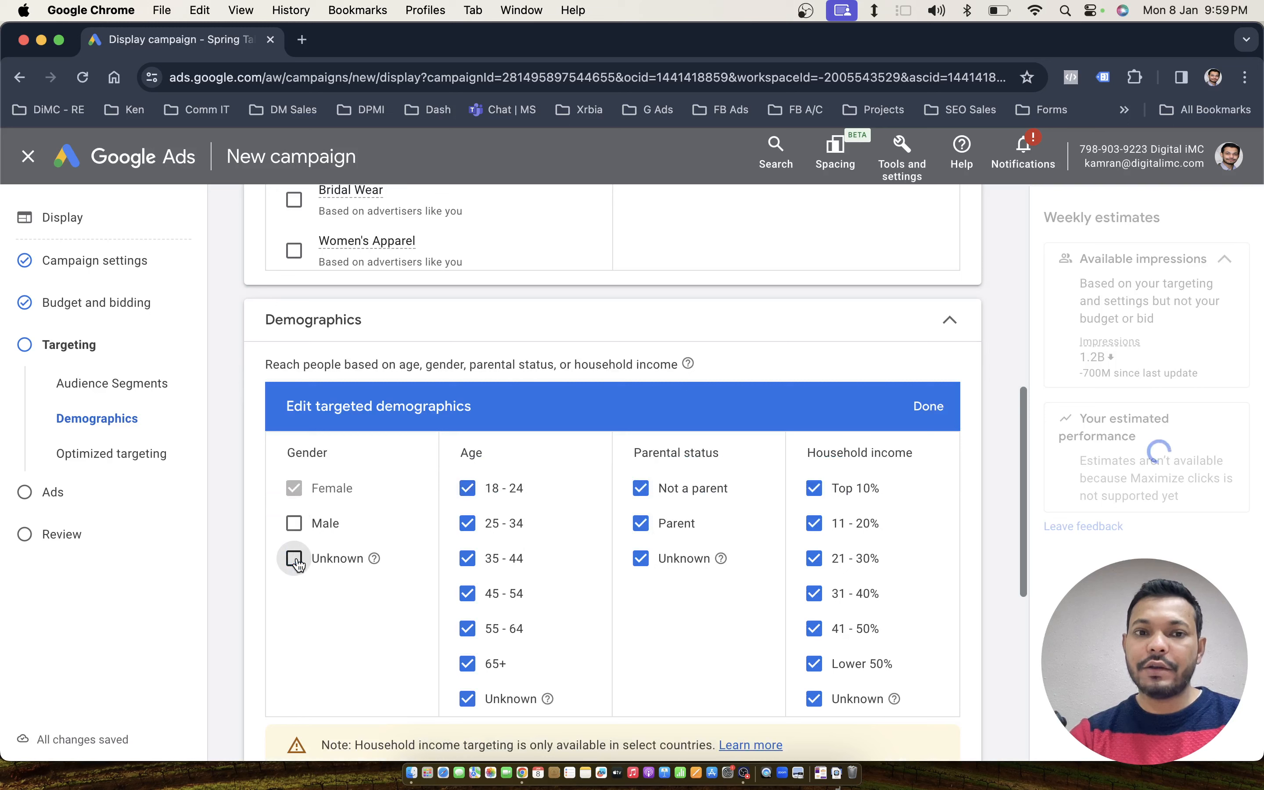
Restrict the targeted ages to 18 - 24 and 25 - 34, excluding all older groups and Unknown, and continue to ad creation.
{"action": "left_click", "coordinate": [468, 559]}
{"action": "left_click", "coordinate": [467, 593]}
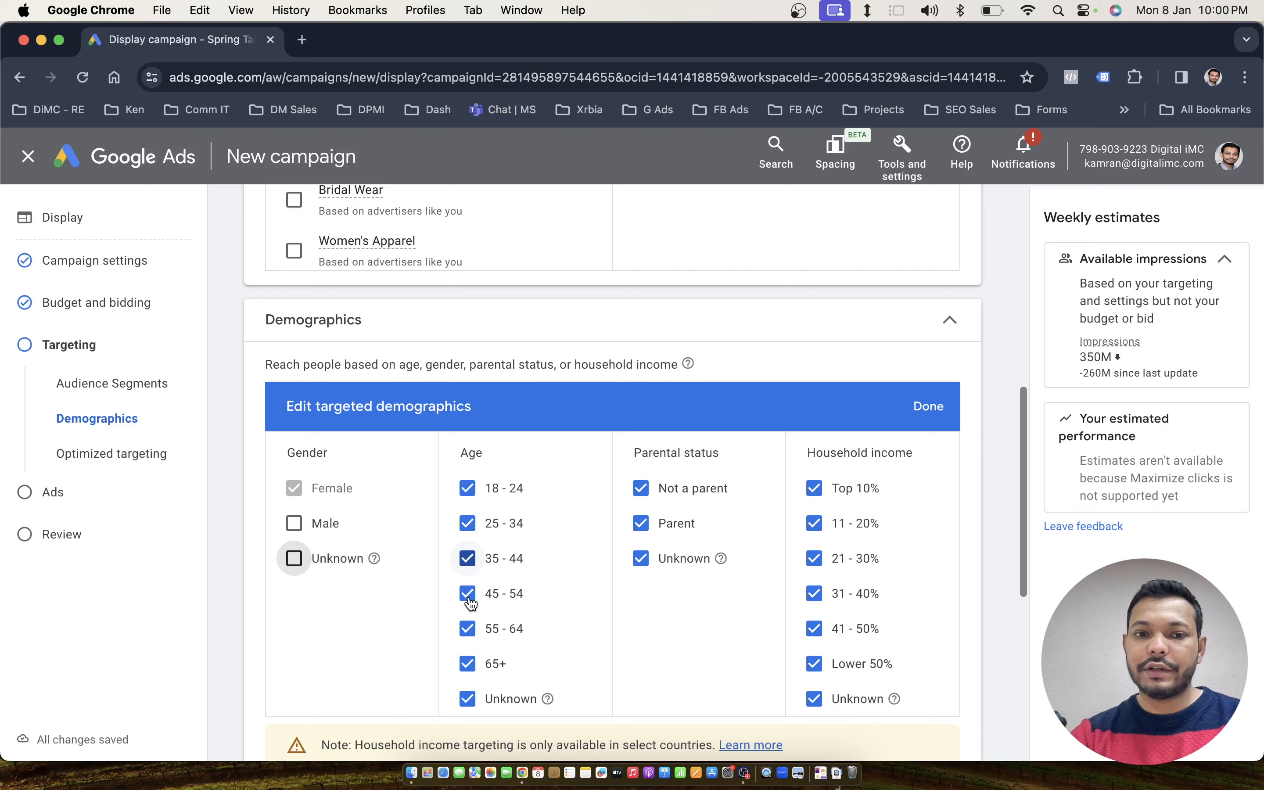
{"action": "left_click", "coordinate": [469, 631]}
{"action": "left_click", "coordinate": [467, 664]}
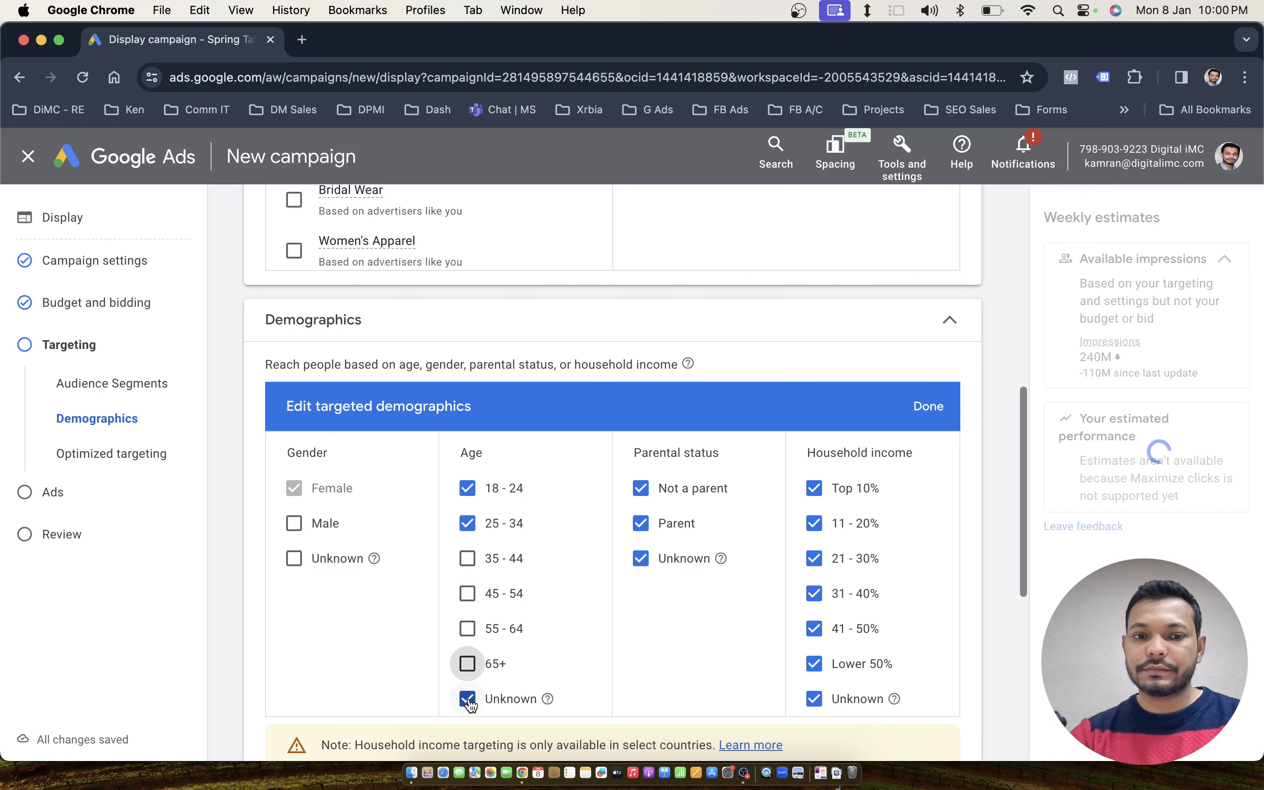
{"action": "left_click", "coordinate": [468, 700]}
{"action": "scroll", "coordinate": [711, 611], "scroll_direction": "down", "scroll_amount": 5}
{"action": "scroll", "coordinate": [712, 614], "scroll_direction": "down", "scroll_amount": 3}
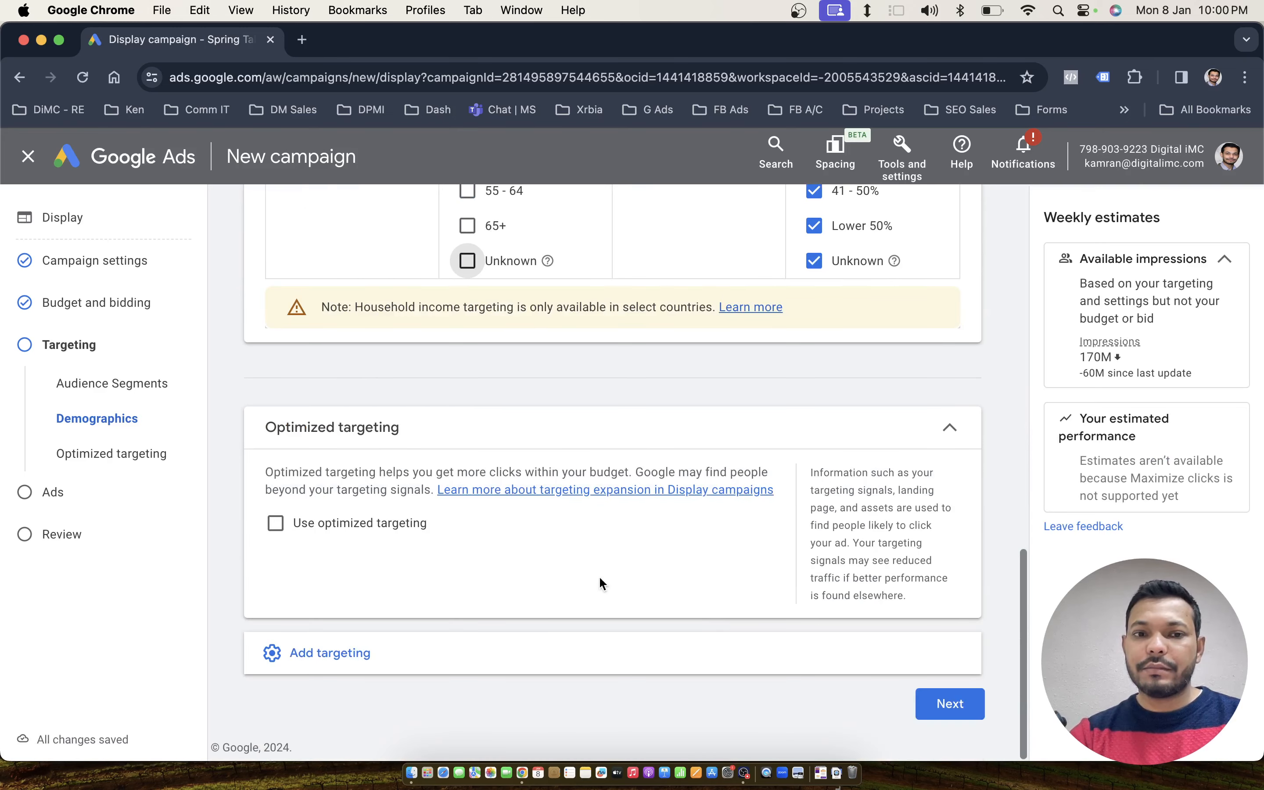
{"action": "left_click", "coordinate": [945, 710]}
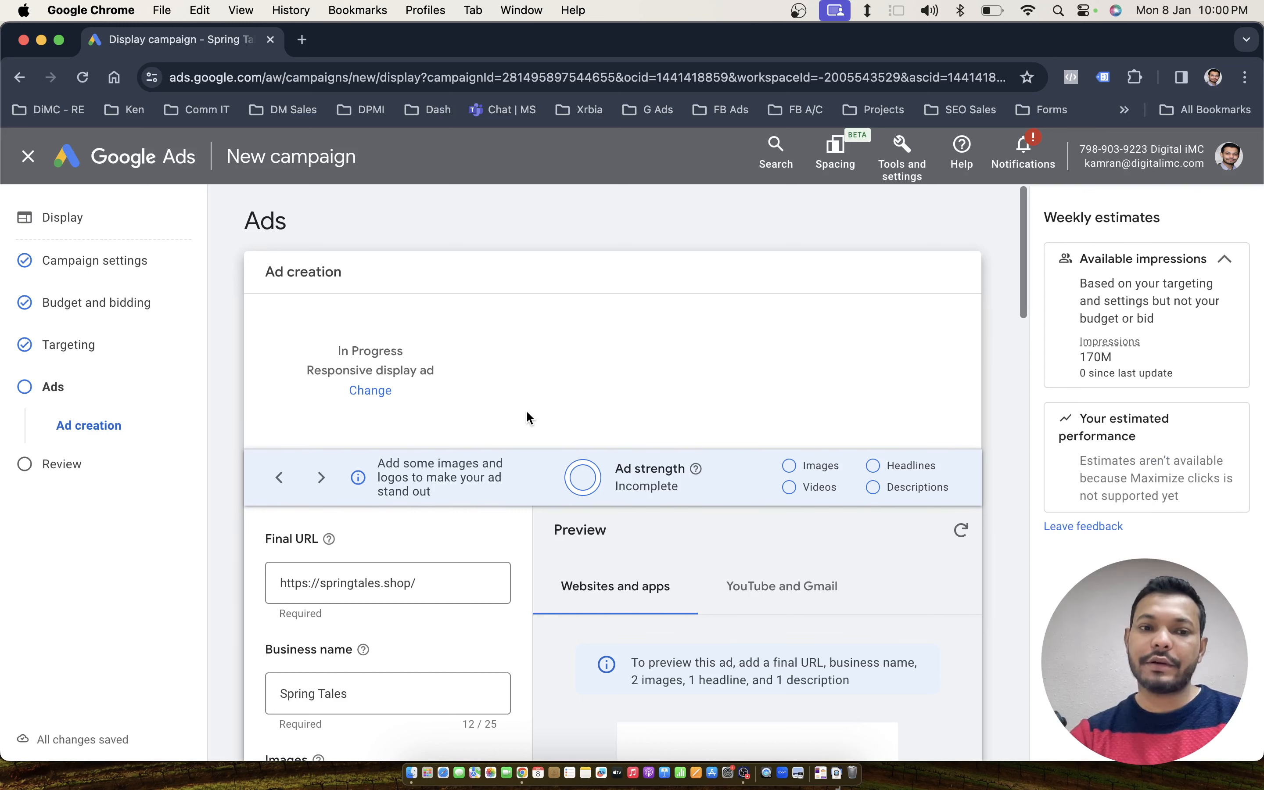
Open the image selection for the responsive display ad and compare the suggested images with those on the springtales.shop website.
{"action": "scroll", "coordinate": [527, 414], "scroll_direction": "down", "scroll_amount": 3}
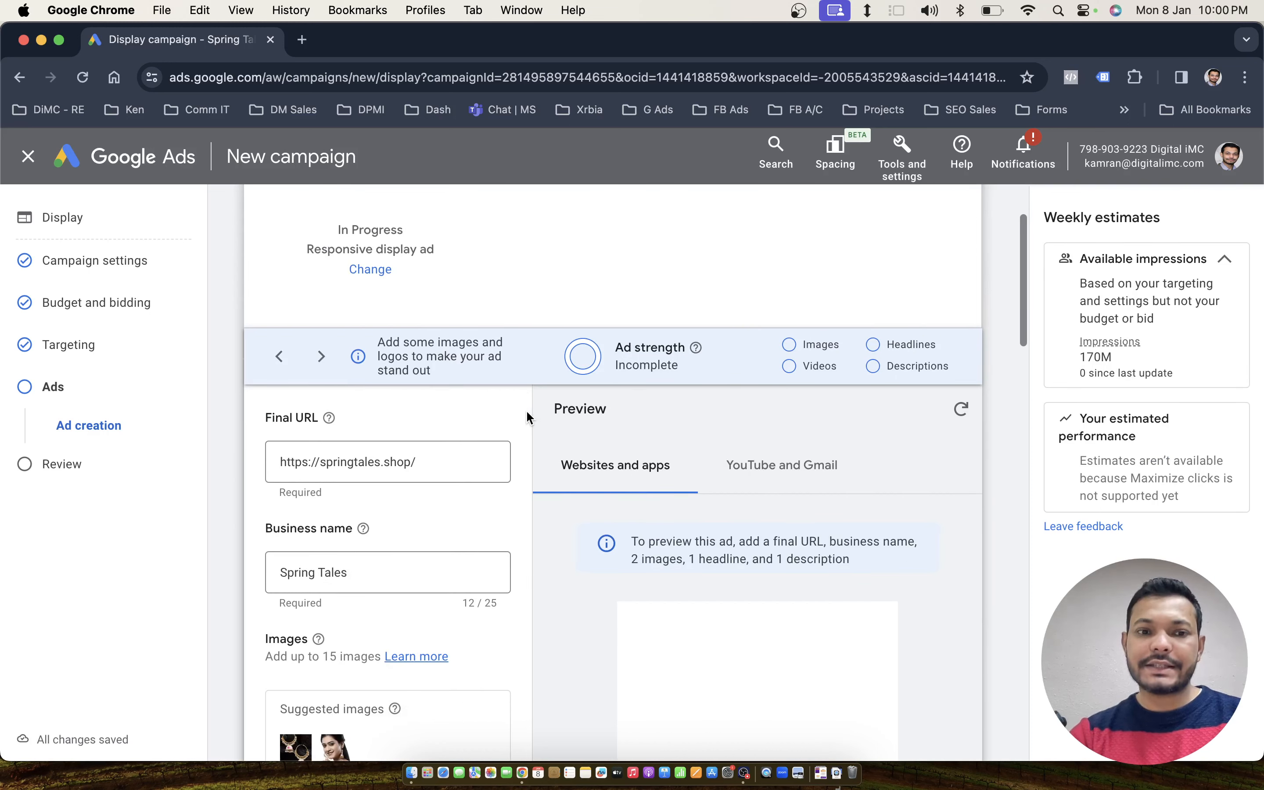
{"action": "scroll", "coordinate": [527, 416], "scroll_direction": "down", "scroll_amount": 3}
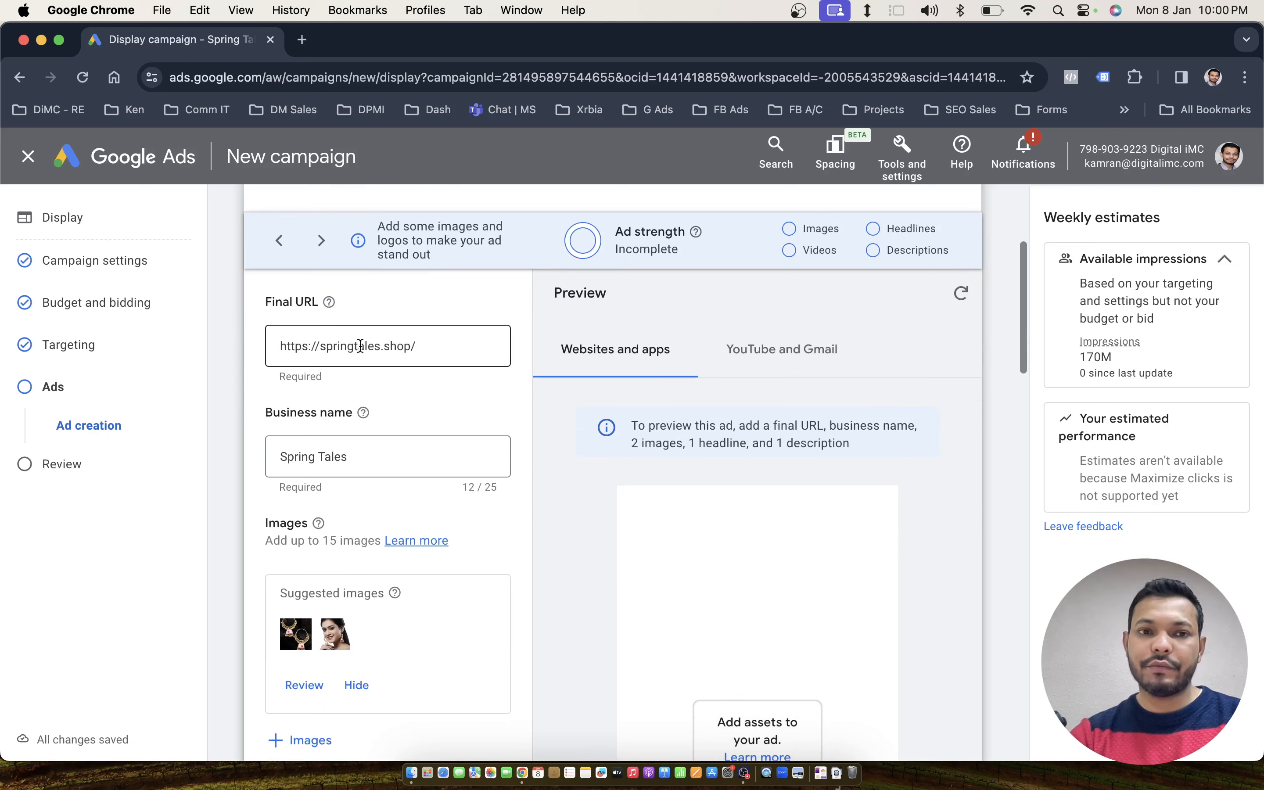
{"action": "scroll", "coordinate": [378, 346], "scroll_direction": "down", "scroll_amount": 3}
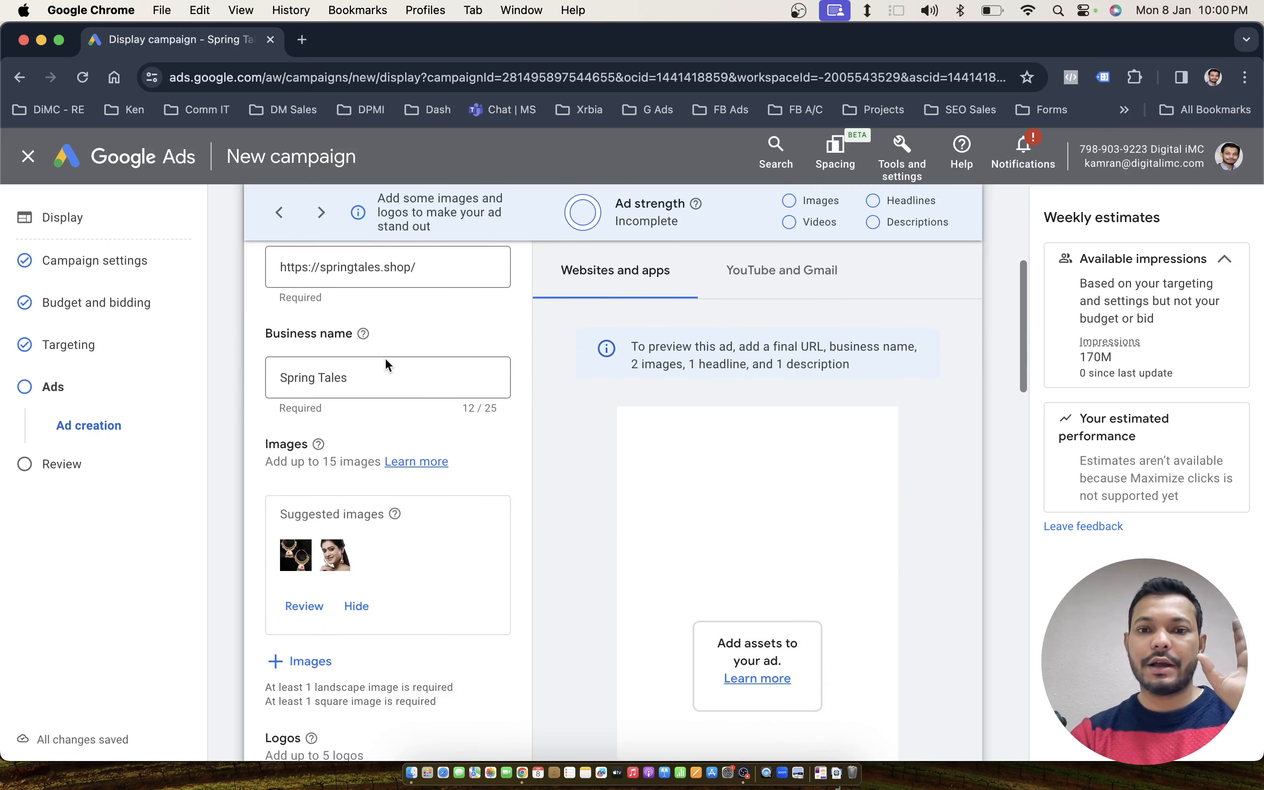
{"action": "scroll", "coordinate": [395, 368], "scroll_direction": "down", "scroll_amount": 3}
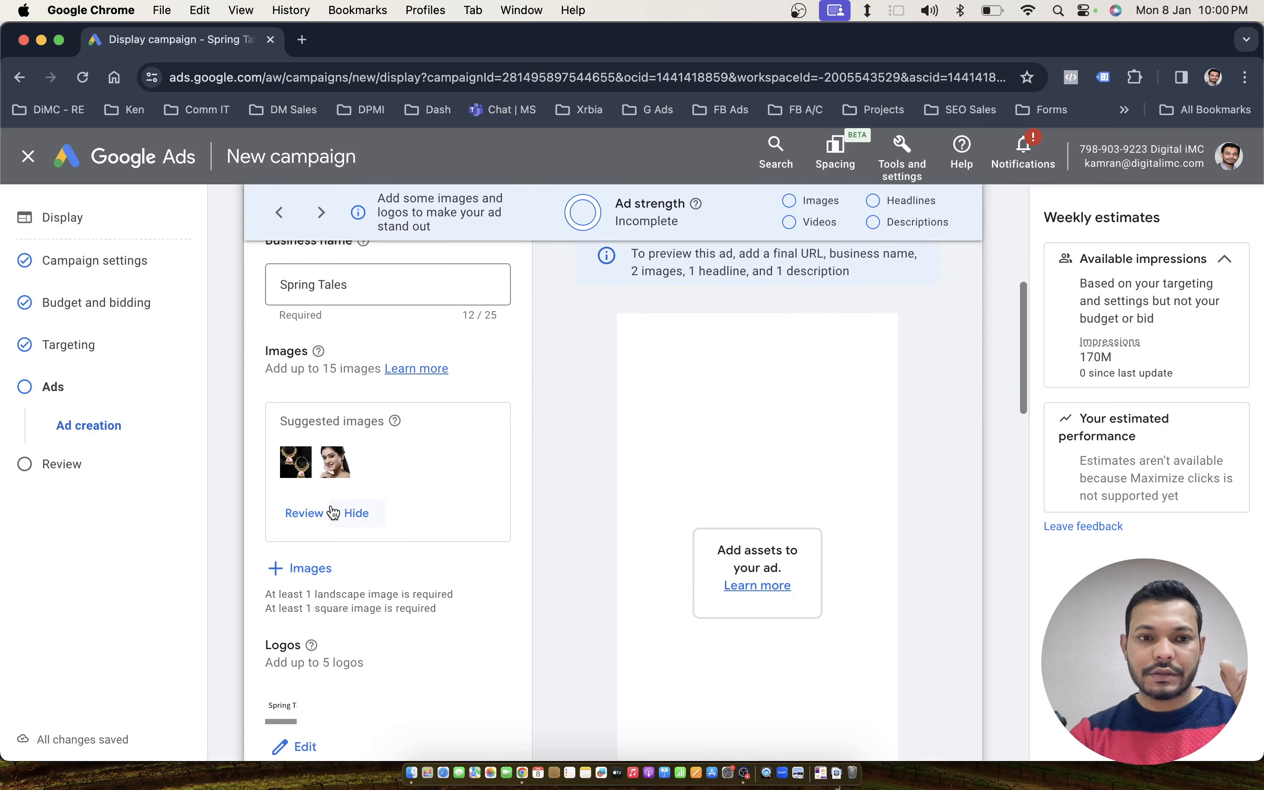
{"action": "scroll", "coordinate": [333, 509], "scroll_direction": "down", "scroll_amount": 2}
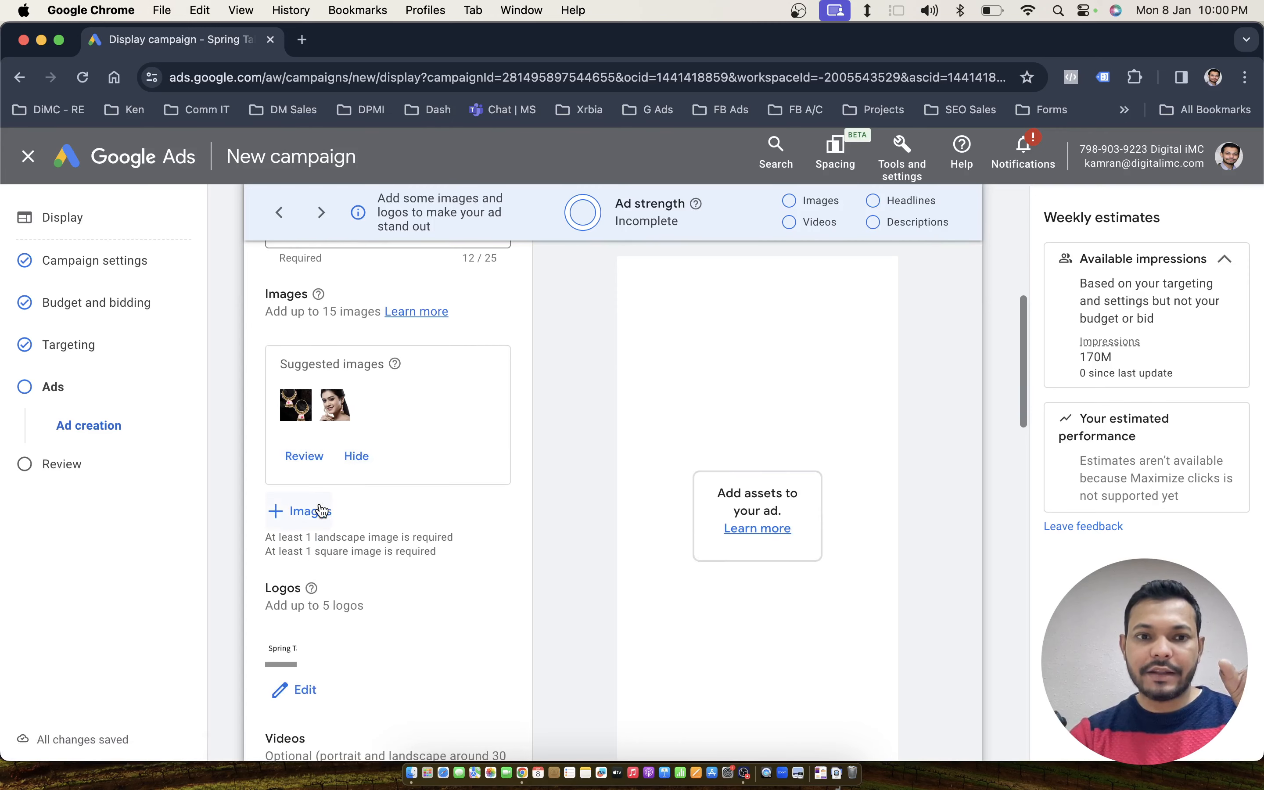
{"action": "left_click", "coordinate": [319, 505]}
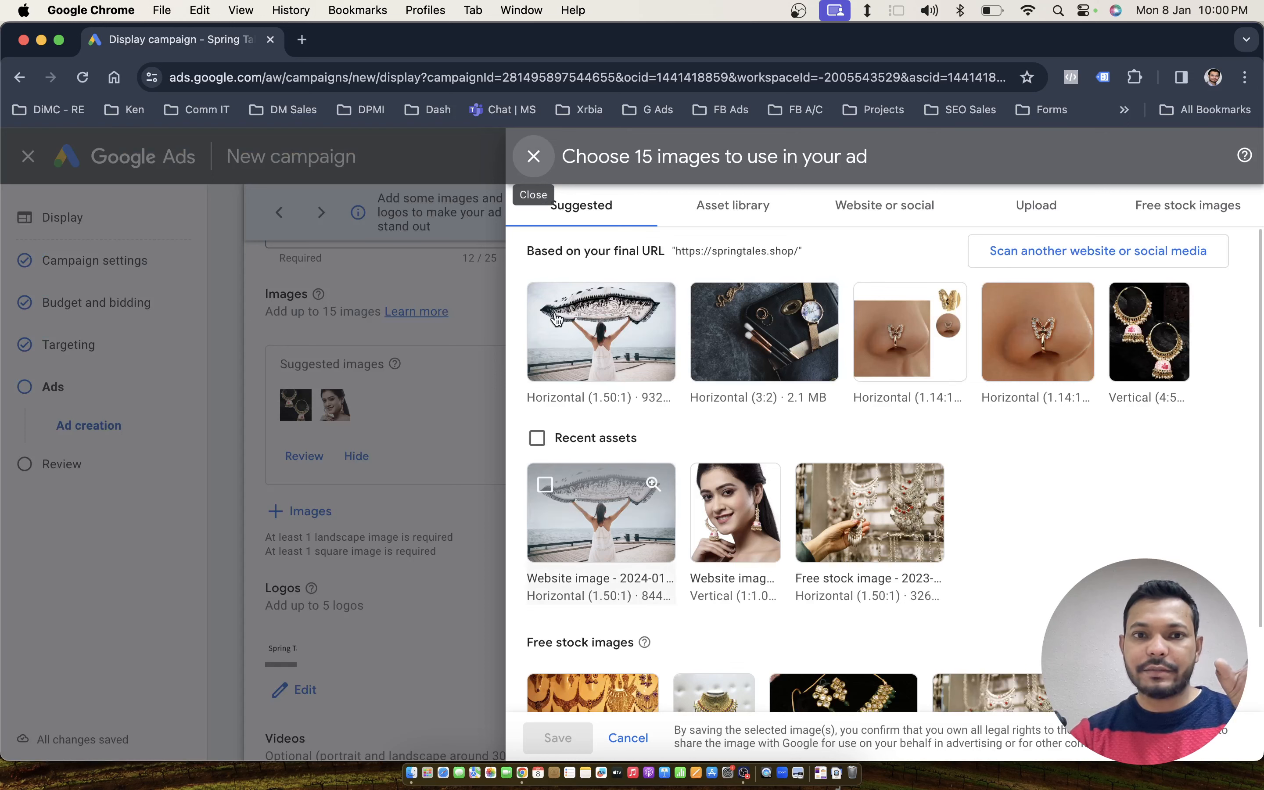
{"action": "mouse_move", "coordinate": [546, 305]}
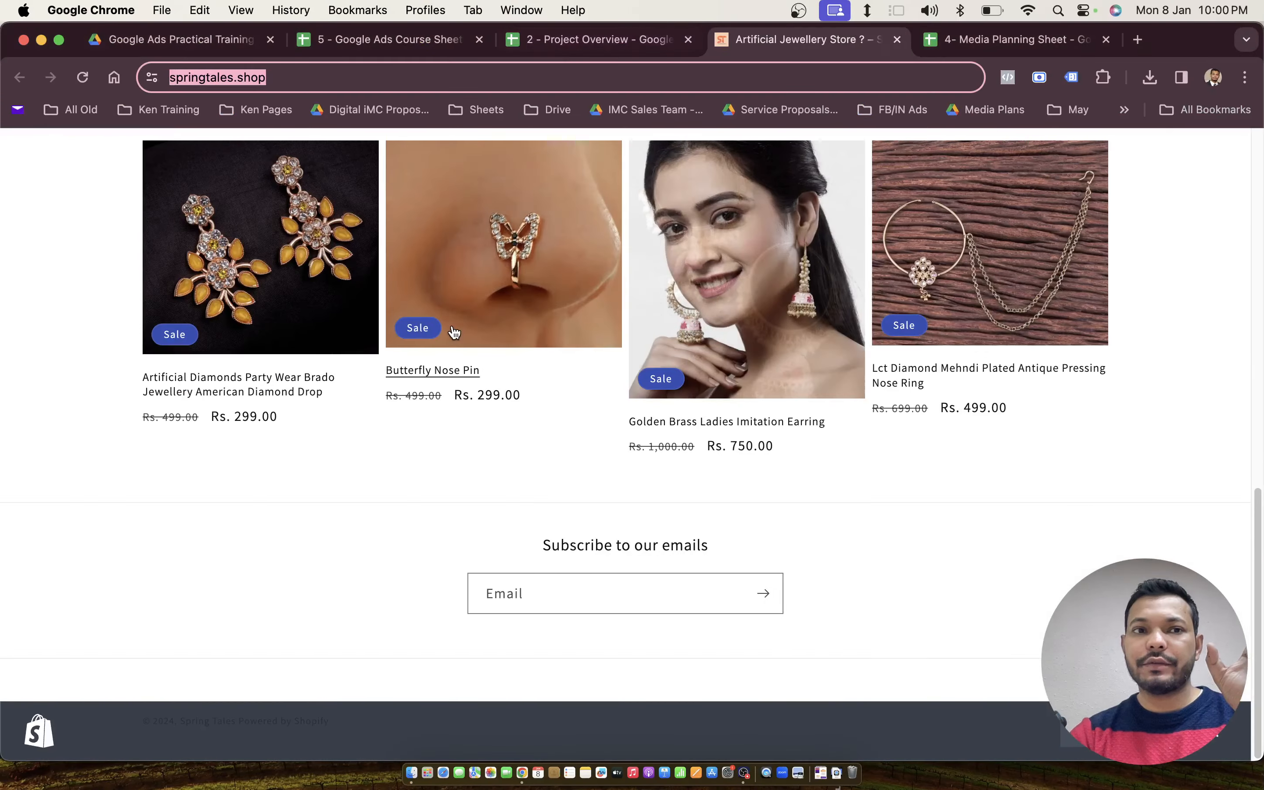
{"action": "scroll", "coordinate": [453, 331], "scroll_direction": "up", "scroll_amount": 15}
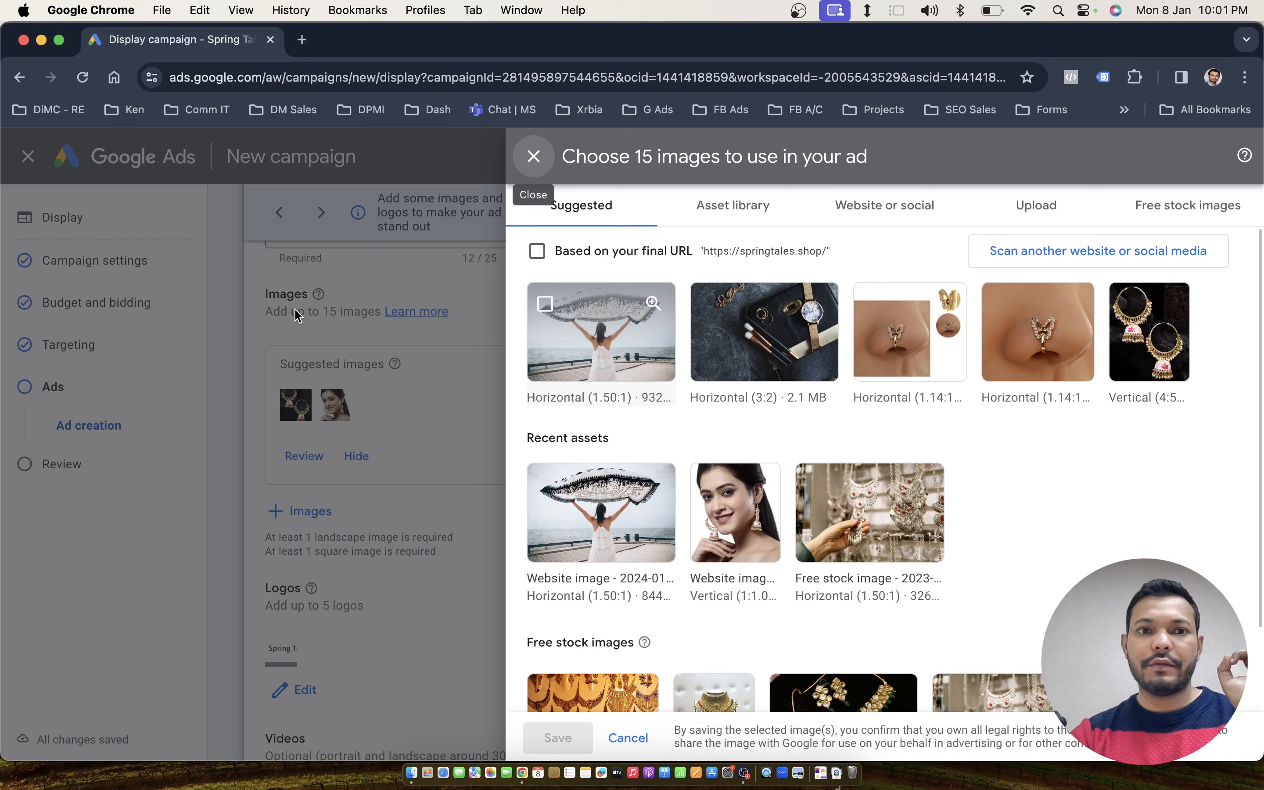
Add the suggested website image of the woman holding a patterned cloth overhead in all three ratios and save the selection.
{"action": "left_click", "coordinate": [547, 308]}
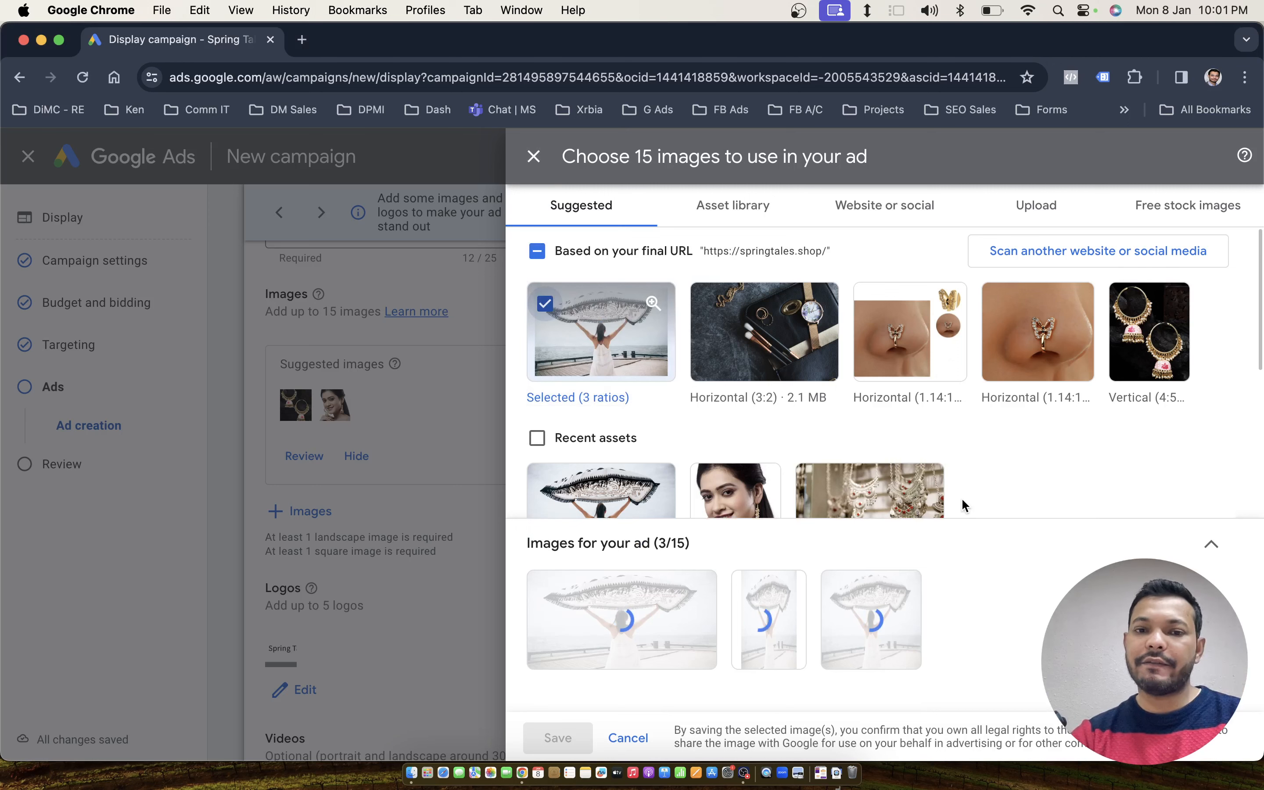
{"action": "scroll", "coordinate": [962, 503], "scroll_direction": "down", "scroll_amount": 2}
{"action": "scroll", "coordinate": [963, 502], "scroll_direction": "down", "scroll_amount": 3}
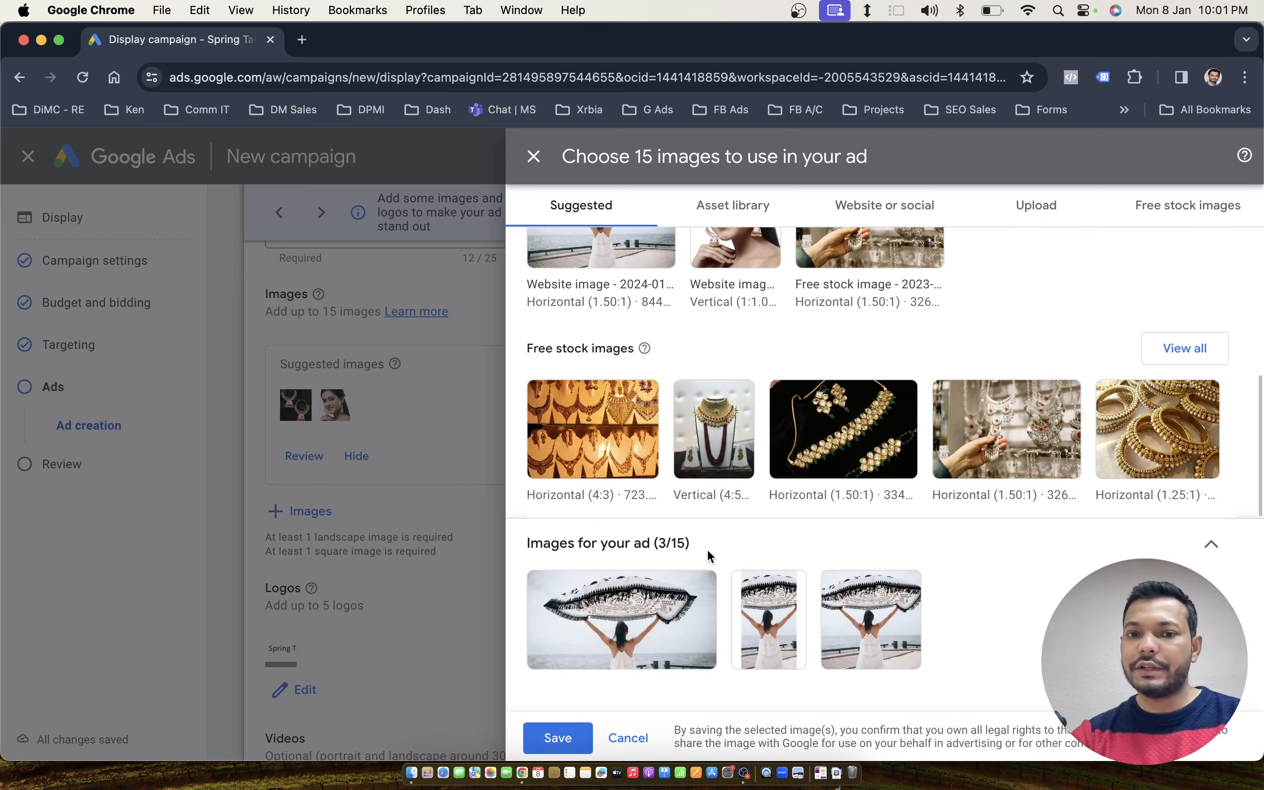
{"action": "left_click", "coordinate": [549, 734]}
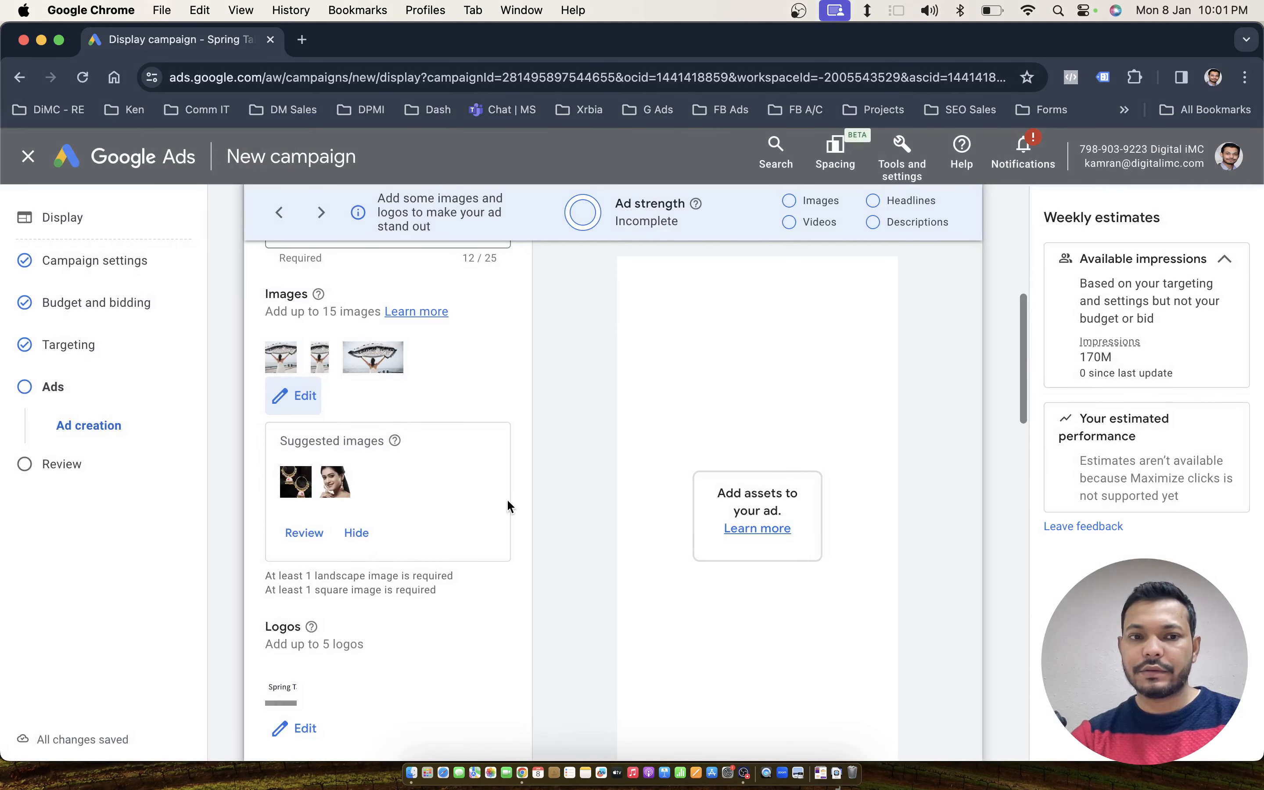
Check the logo selected for the ad and close the logo selection without changes.
{"action": "scroll", "coordinate": [509, 504], "scroll_direction": "down", "scroll_amount": 2}
{"action": "scroll", "coordinate": [509, 504], "scroll_direction": "down", "scroll_amount": 1}
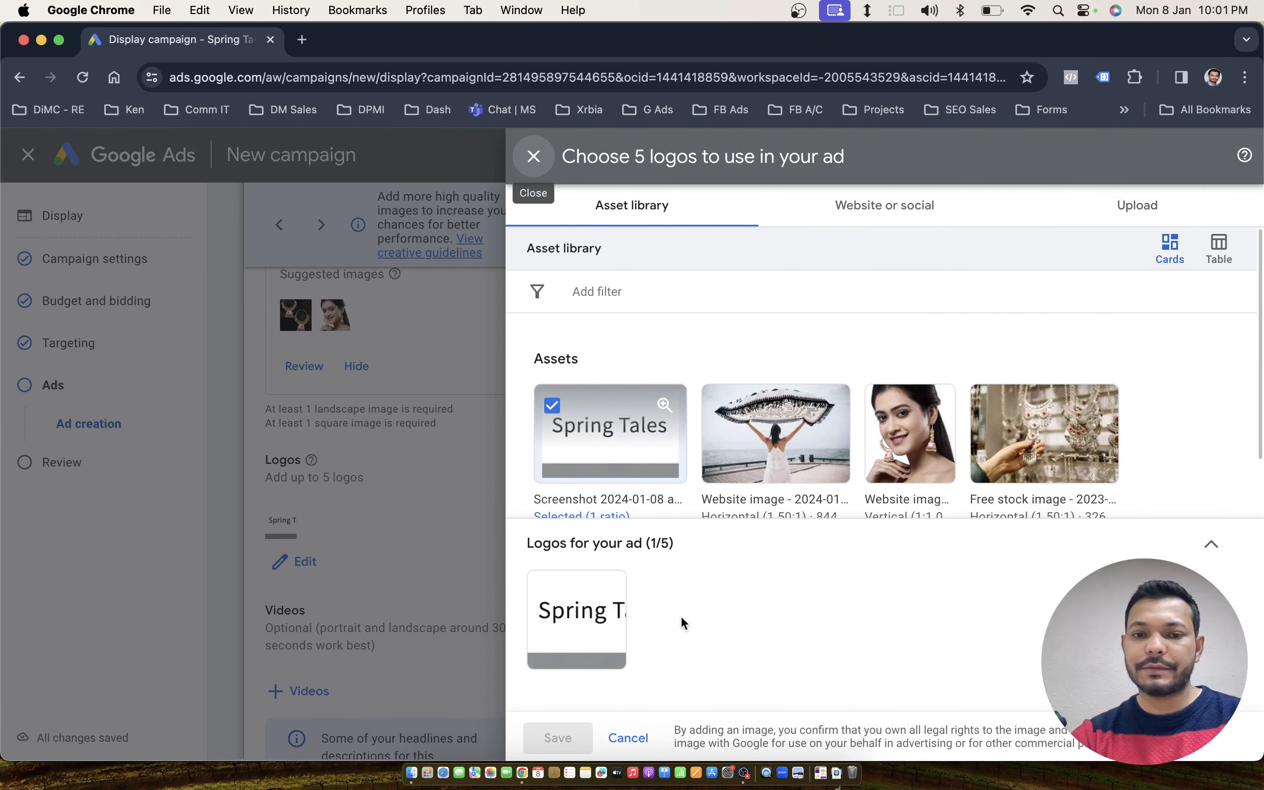
{"action": "left_click", "coordinate": [628, 737]}
Set the ad's call to action text to See More.
{"action": "scroll", "coordinate": [388, 522], "scroll_direction": "down", "scroll_amount": 20}
{"action": "left_click", "coordinate": [333, 620]}
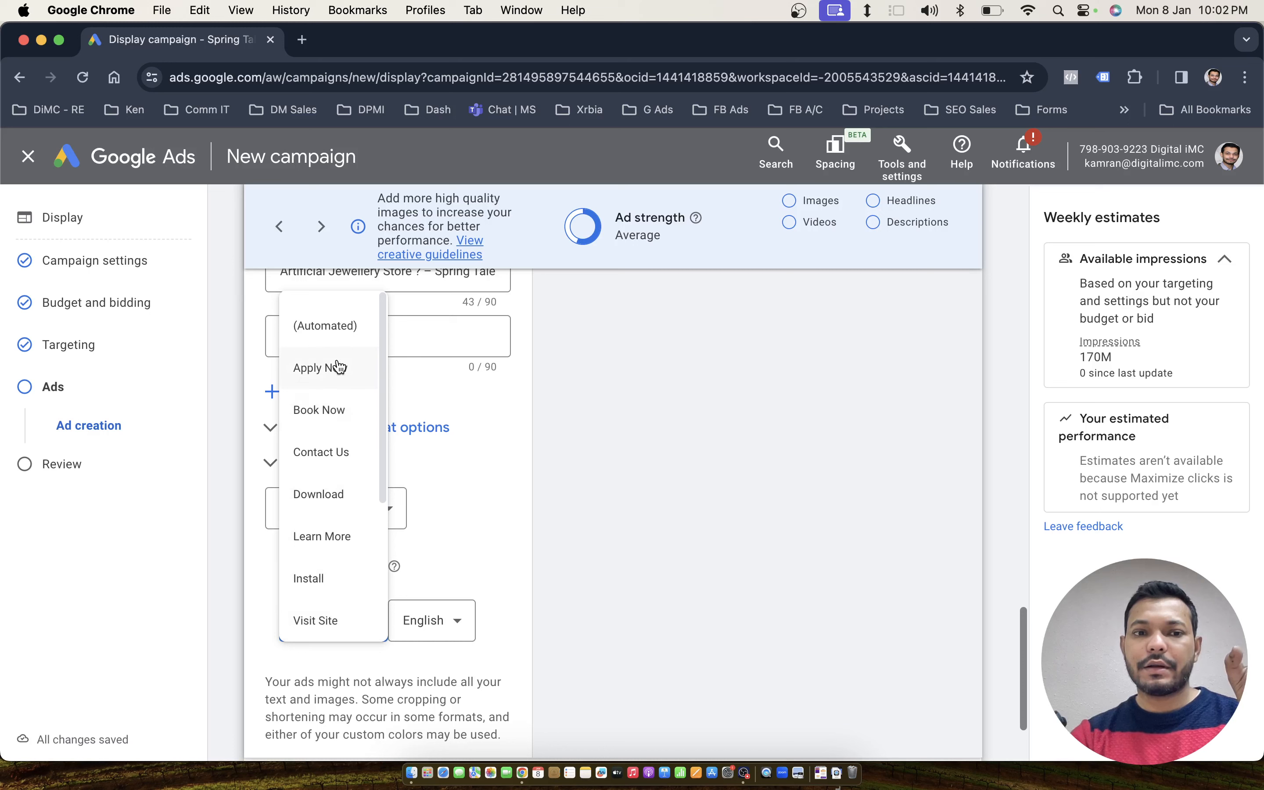
{"action": "scroll", "coordinate": [339, 367], "scroll_direction": "down", "scroll_amount": 3}
{"action": "scroll", "coordinate": [338, 367], "scroll_direction": "down", "scroll_amount": 2}
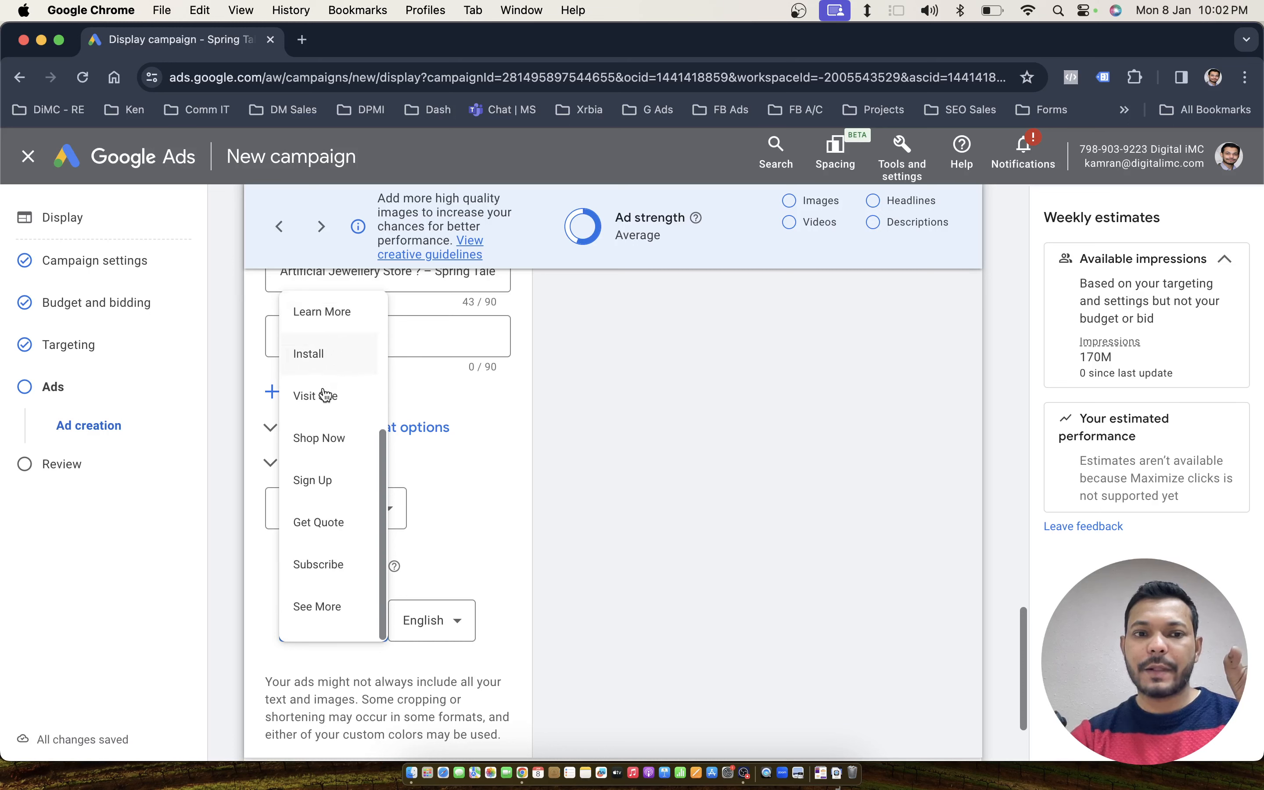
{"action": "left_click", "coordinate": [339, 609]}
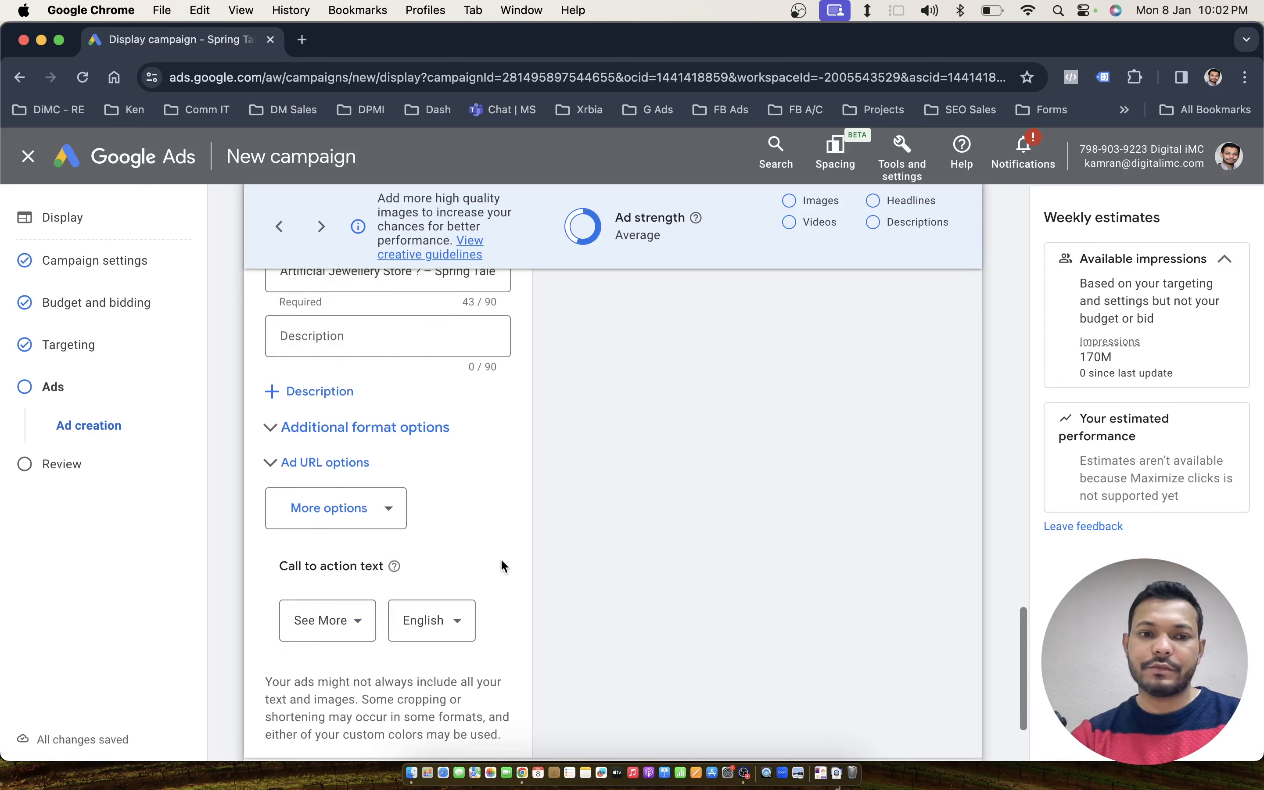
Create the responsive display ad after checking its preview, and publish the SpringTales_Display campaign.
{"action": "scroll", "coordinate": [612, 569], "scroll_direction": "up", "scroll_amount": 15}
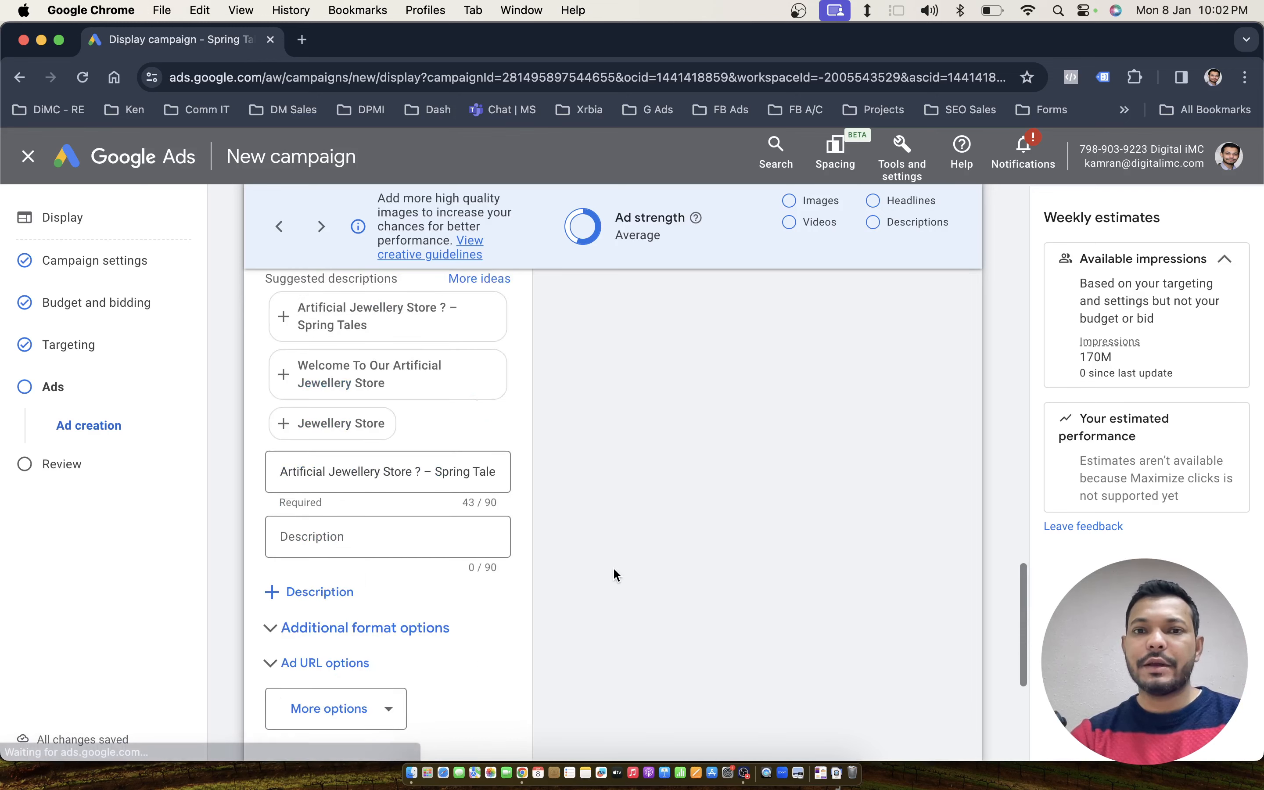
{"action": "scroll", "coordinate": [613, 569], "scroll_direction": "up", "scroll_amount": 3}
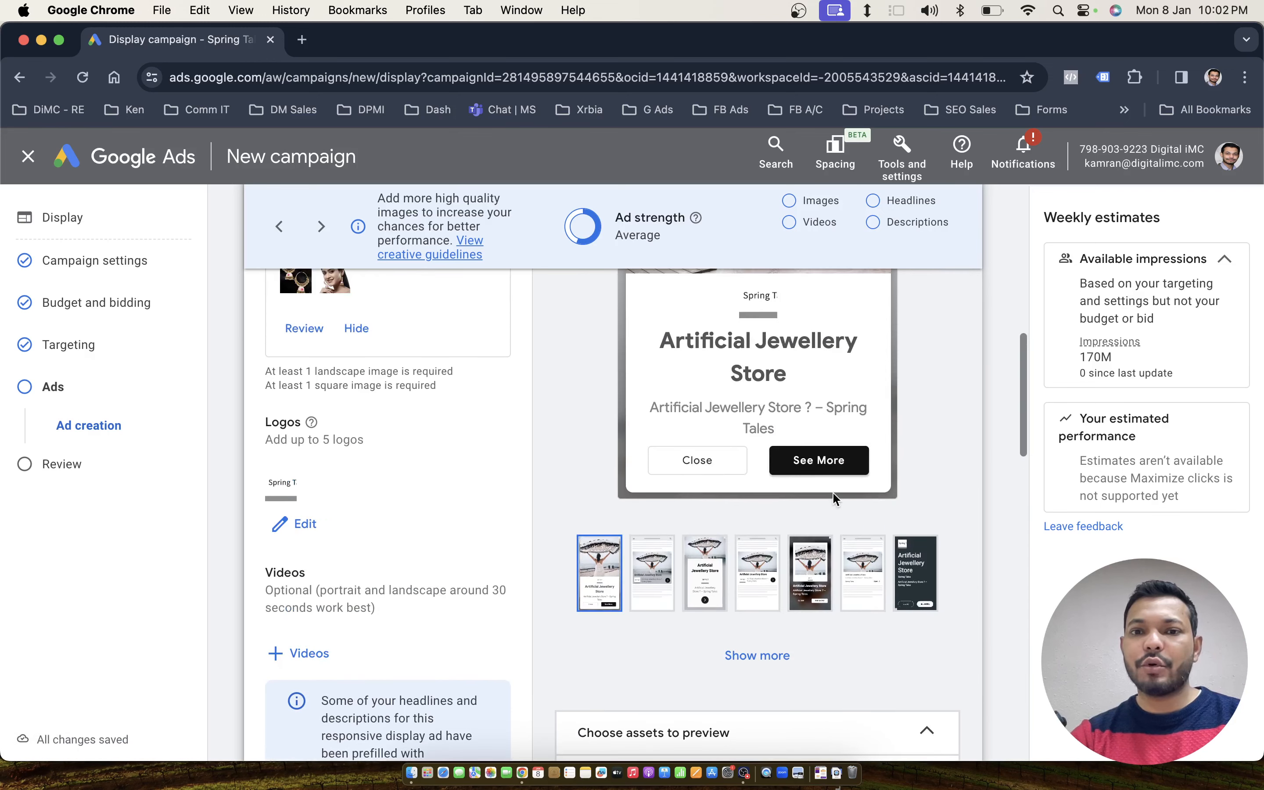
{"action": "scroll", "coordinate": [931, 493], "scroll_direction": "down", "scroll_amount": 15}
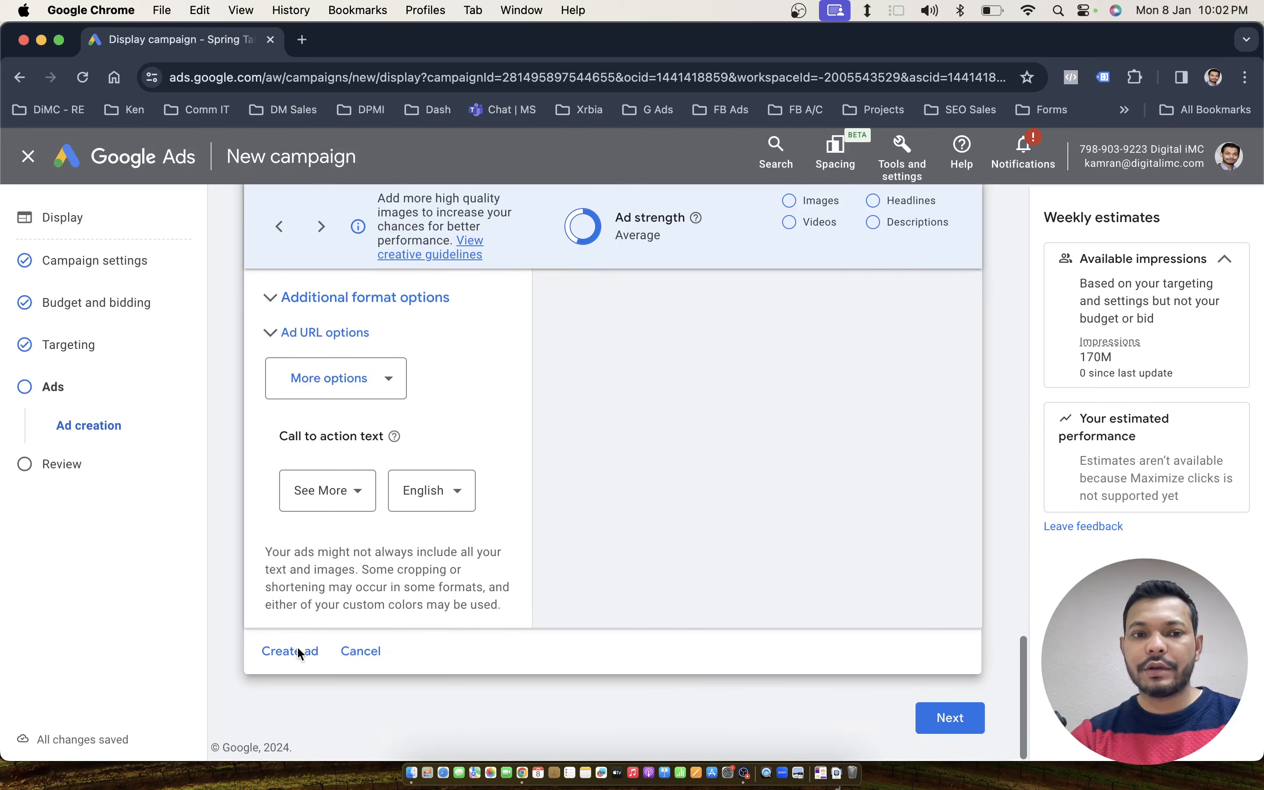
{"action": "left_click", "coordinate": [291, 651]}
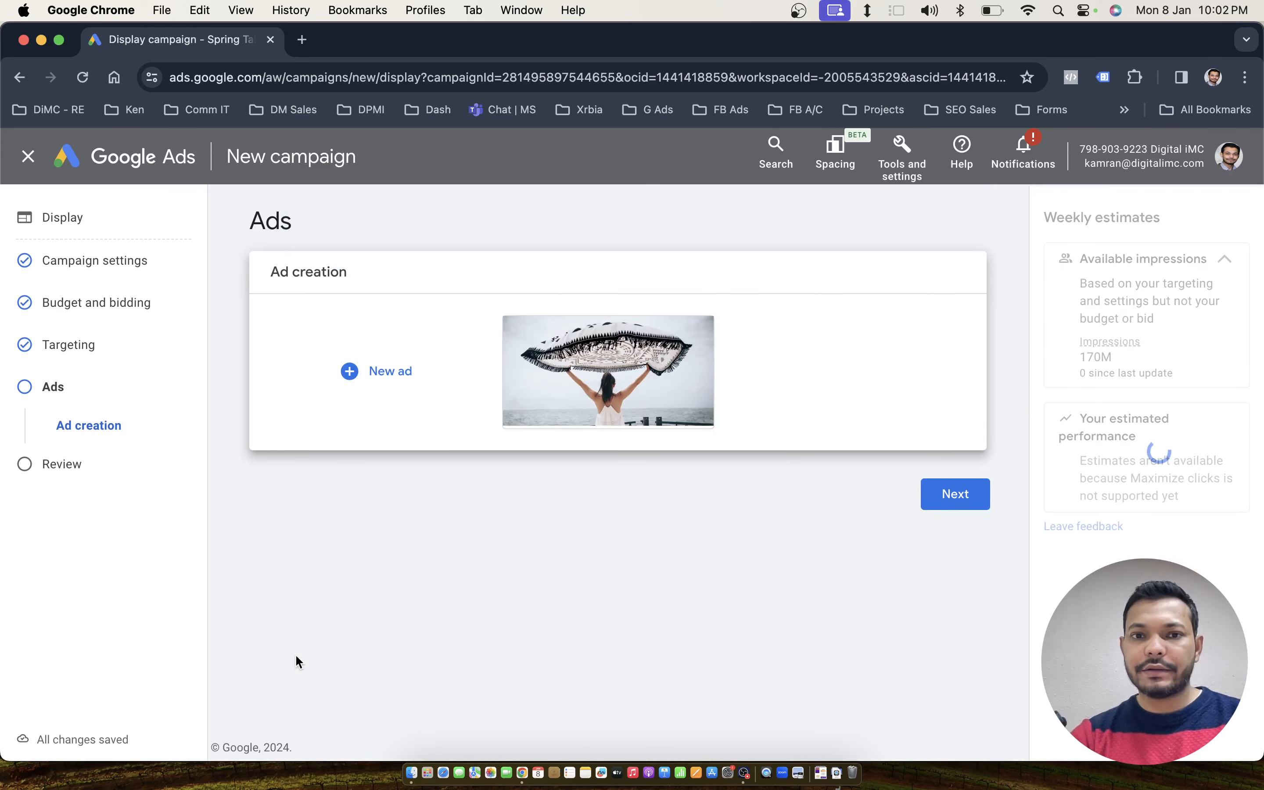
{"action": "left_click", "coordinate": [945, 502]}
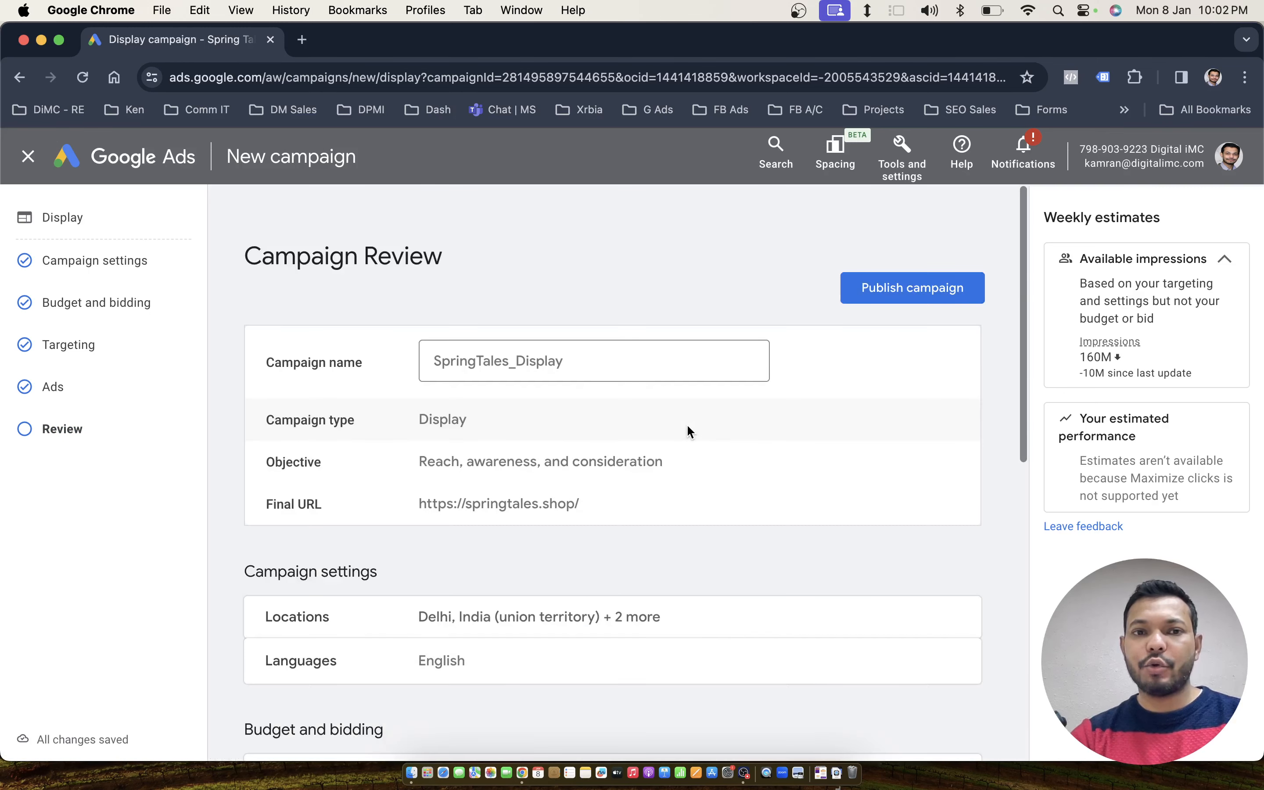
{"action": "left_click", "coordinate": [933, 294]}
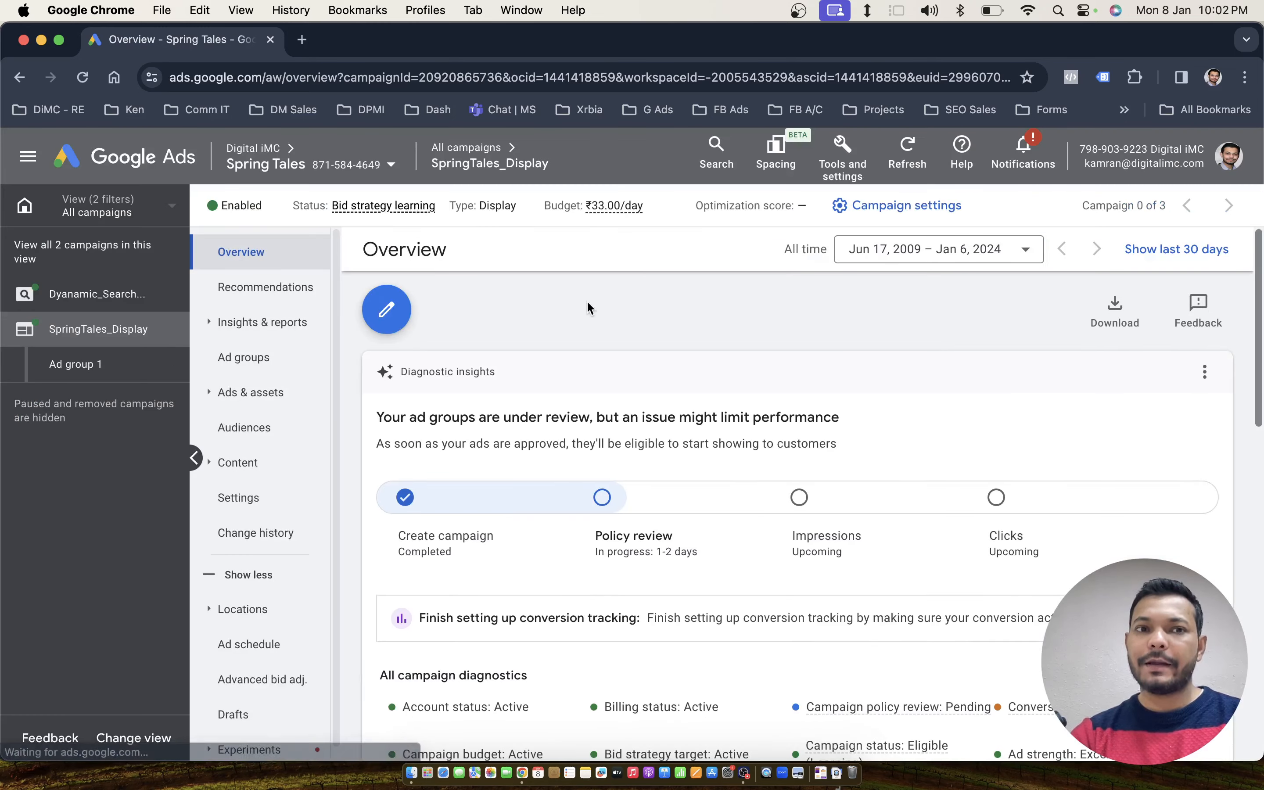
Switch to the Google Ads Course Sheet and examine Exercise 1 for the Display Campaign Creation & Targeting module in cell H18.
{"action": "key", "text": "ctrl+Left"}
{"action": "key", "text": "ctrl+Left"}
{"action": "left_click", "coordinate": [416, 47]}
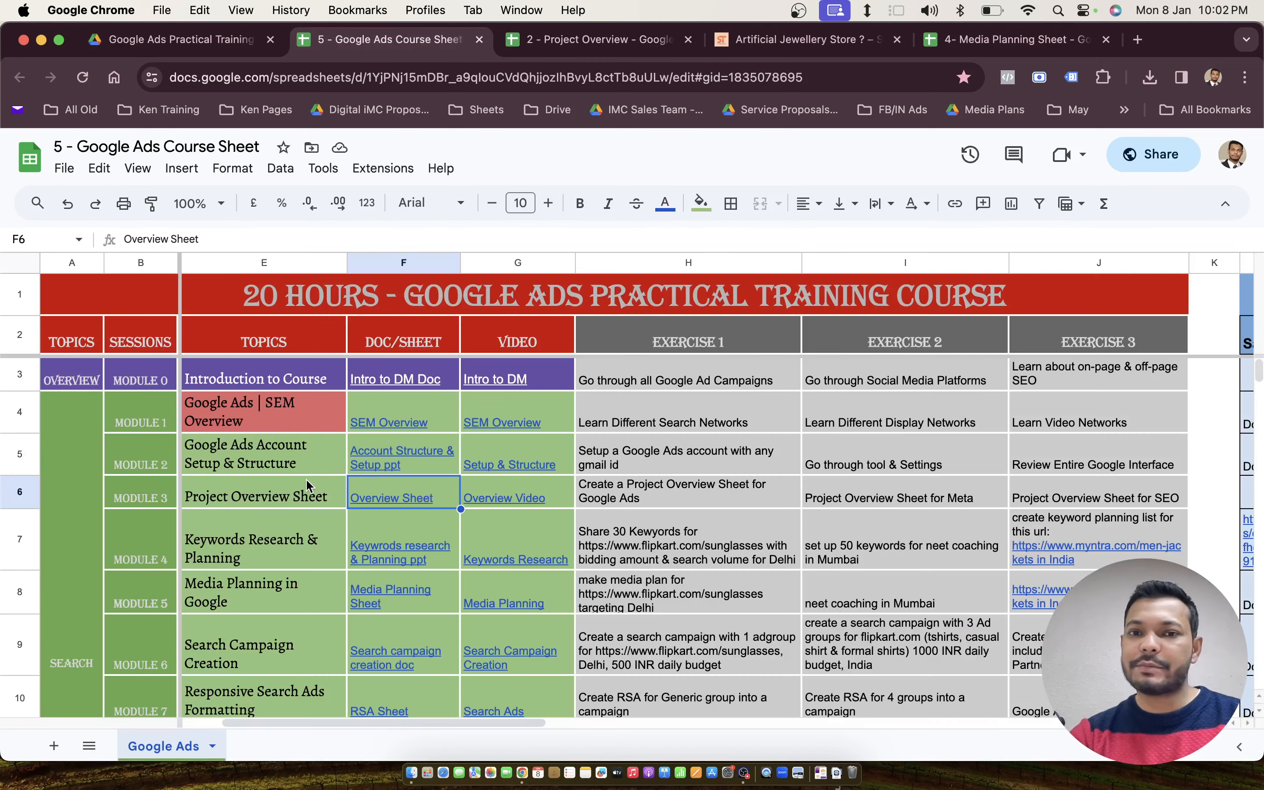
{"action": "left_click", "coordinate": [543, 500]}
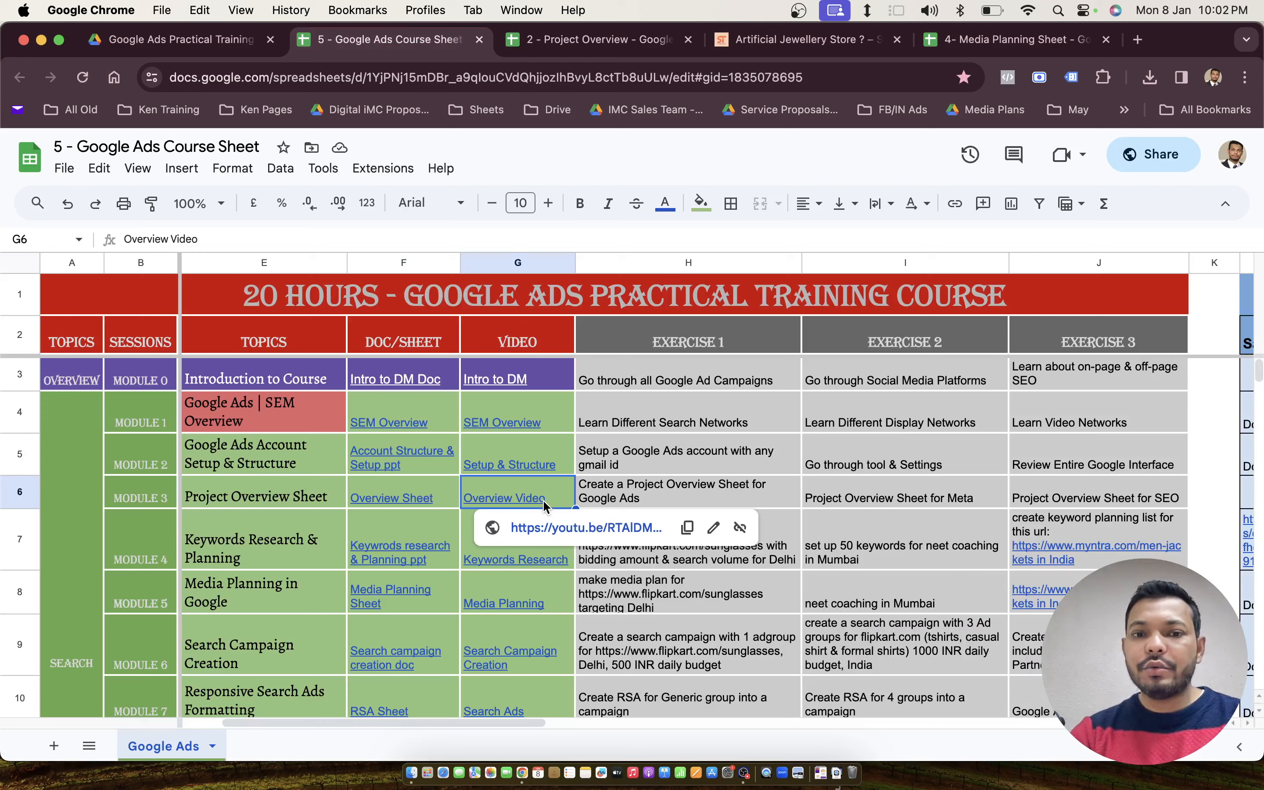
{"action": "key", "text": "Right"}
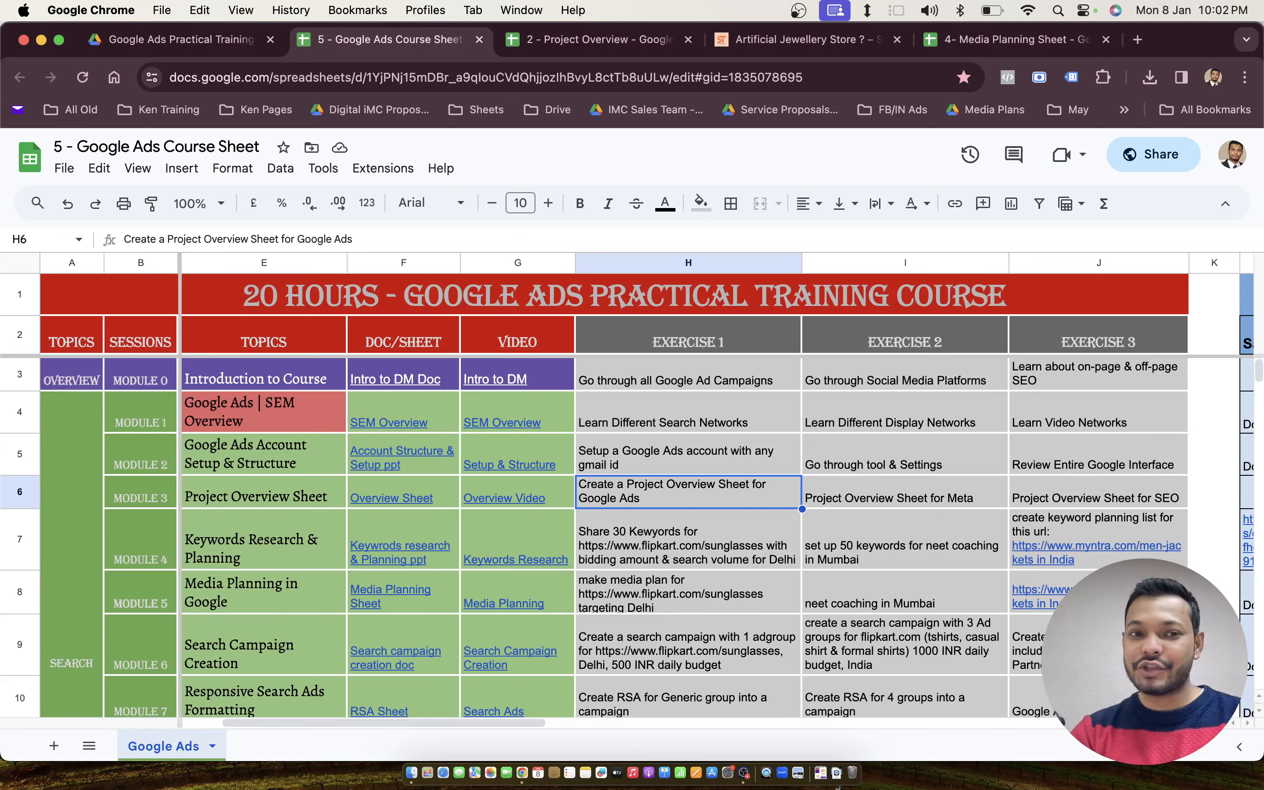
{"action": "scroll", "coordinate": [554, 543], "scroll_direction": "down", "scroll_amount": 7}
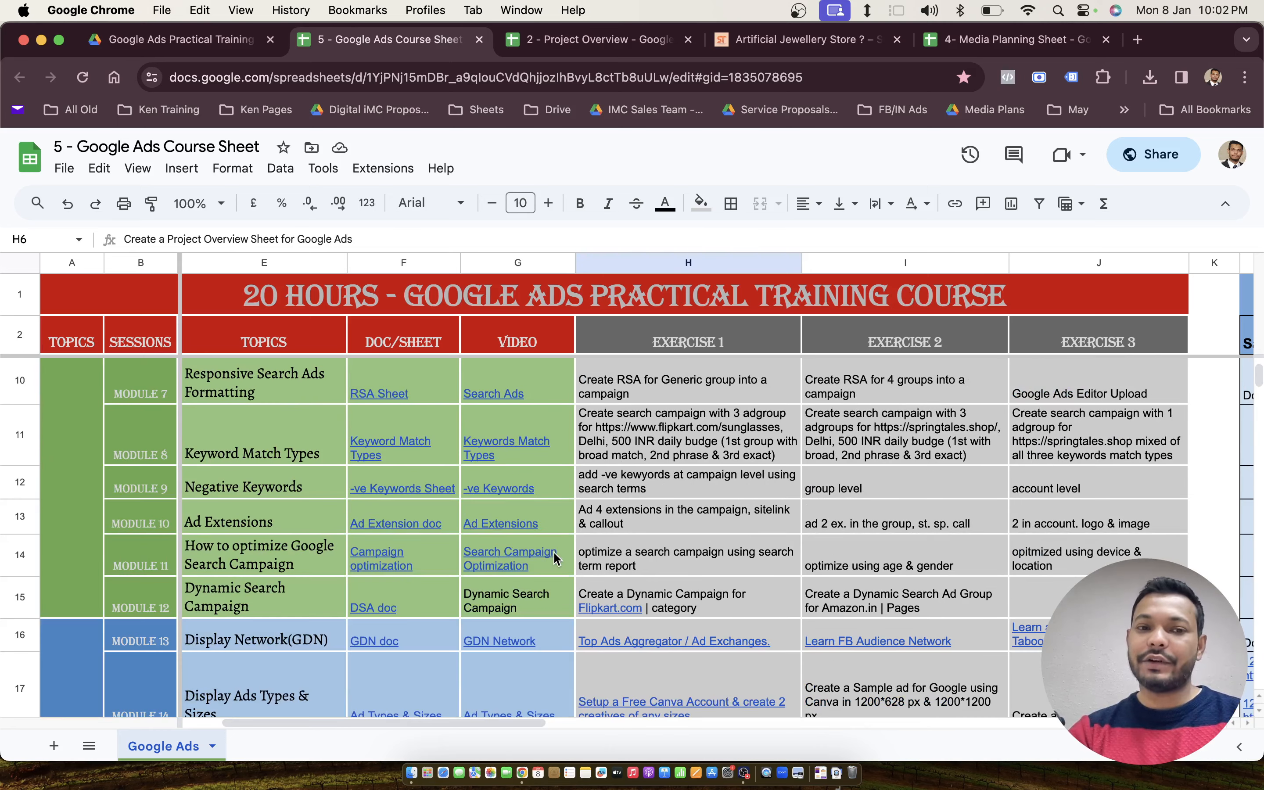
{"action": "scroll", "coordinate": [554, 559], "scroll_direction": "down", "scroll_amount": 4}
{"action": "left_click", "coordinate": [675, 593]}
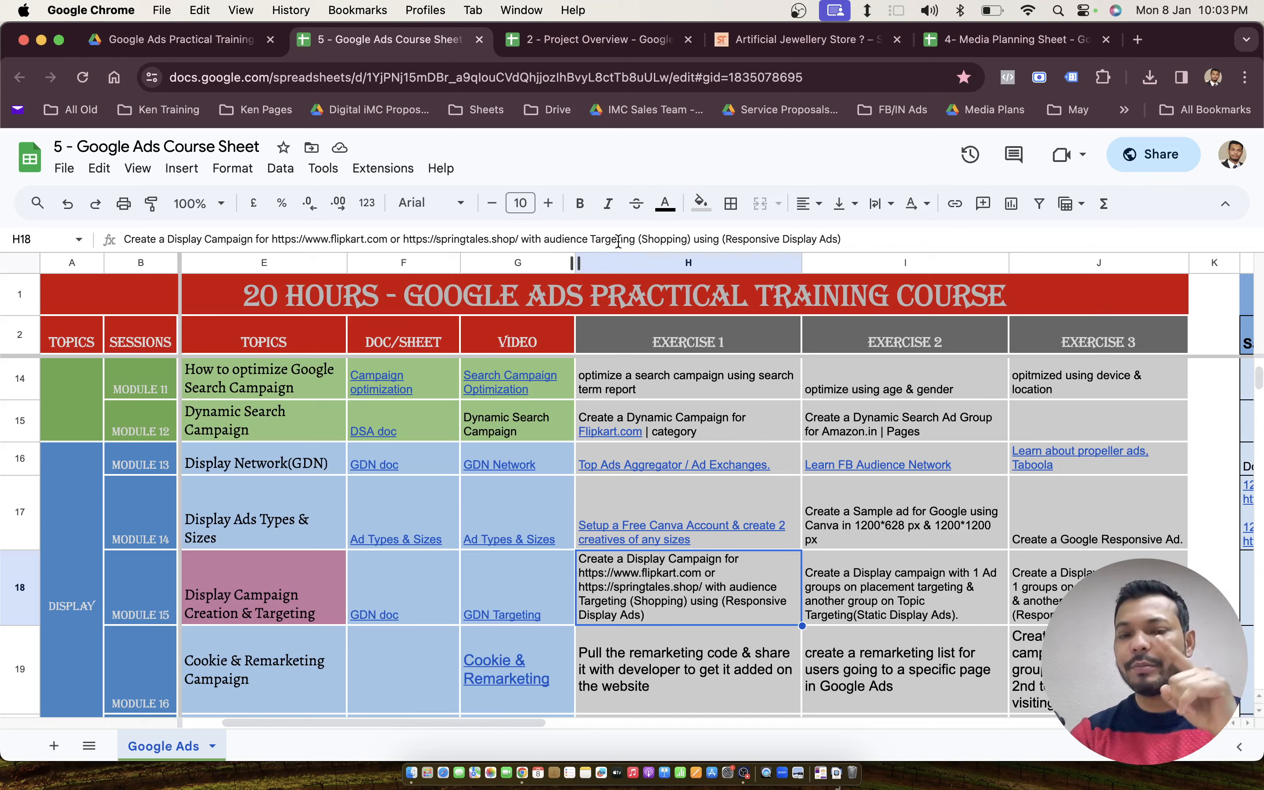
Examine Exercise 2 in cell I18 and Exercise 3 in cell J18 for the Display Campaign Creation & Targeting module.
{"action": "left_click", "coordinate": [867, 577]}
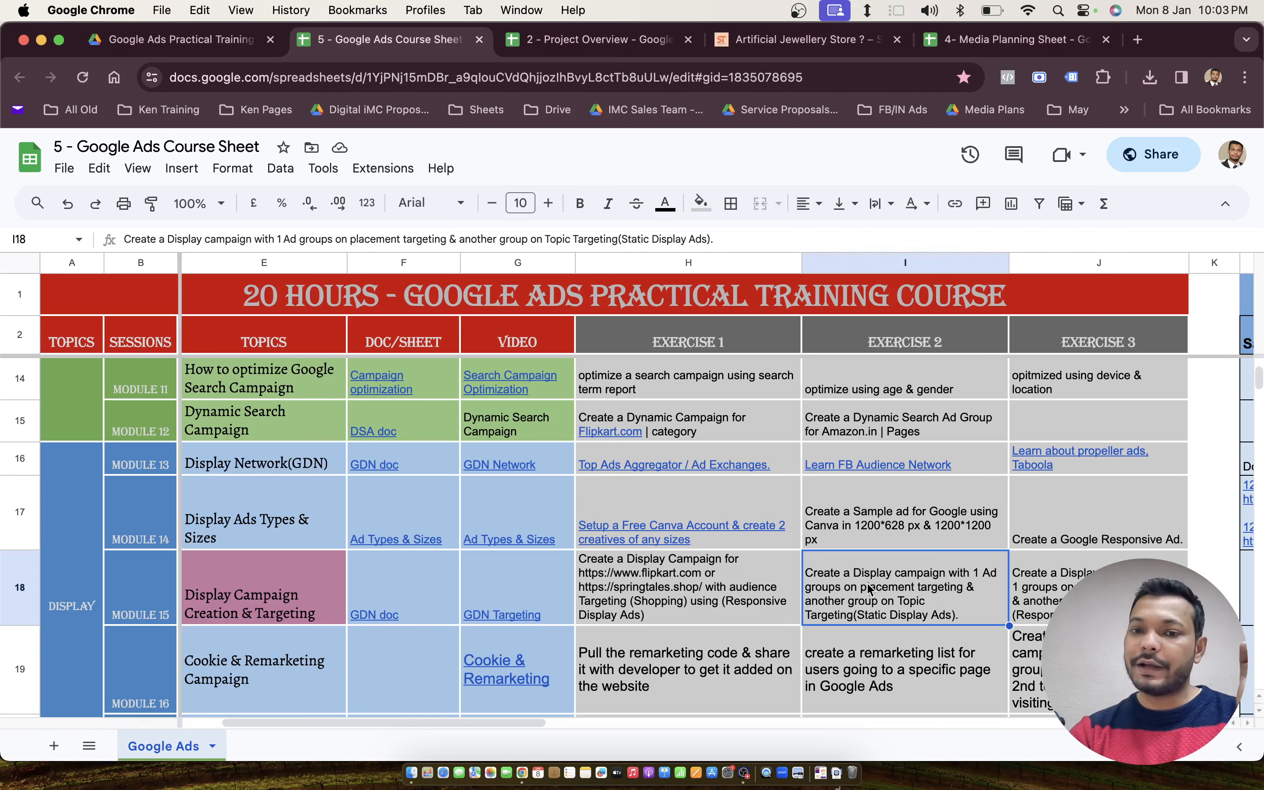
{"action": "scroll", "coordinate": [869, 588], "scroll_direction": "right", "scroll_amount": 5}
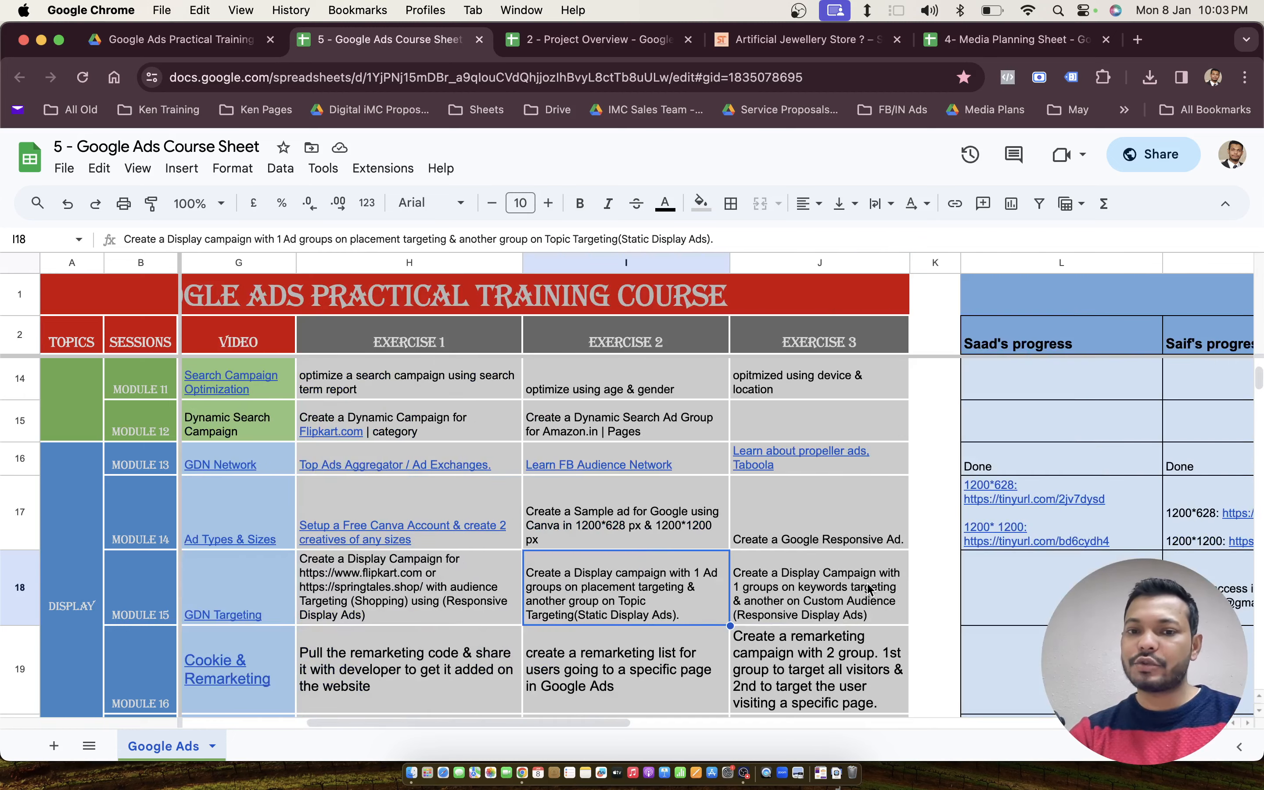
{"action": "left_click", "coordinate": [819, 592]}
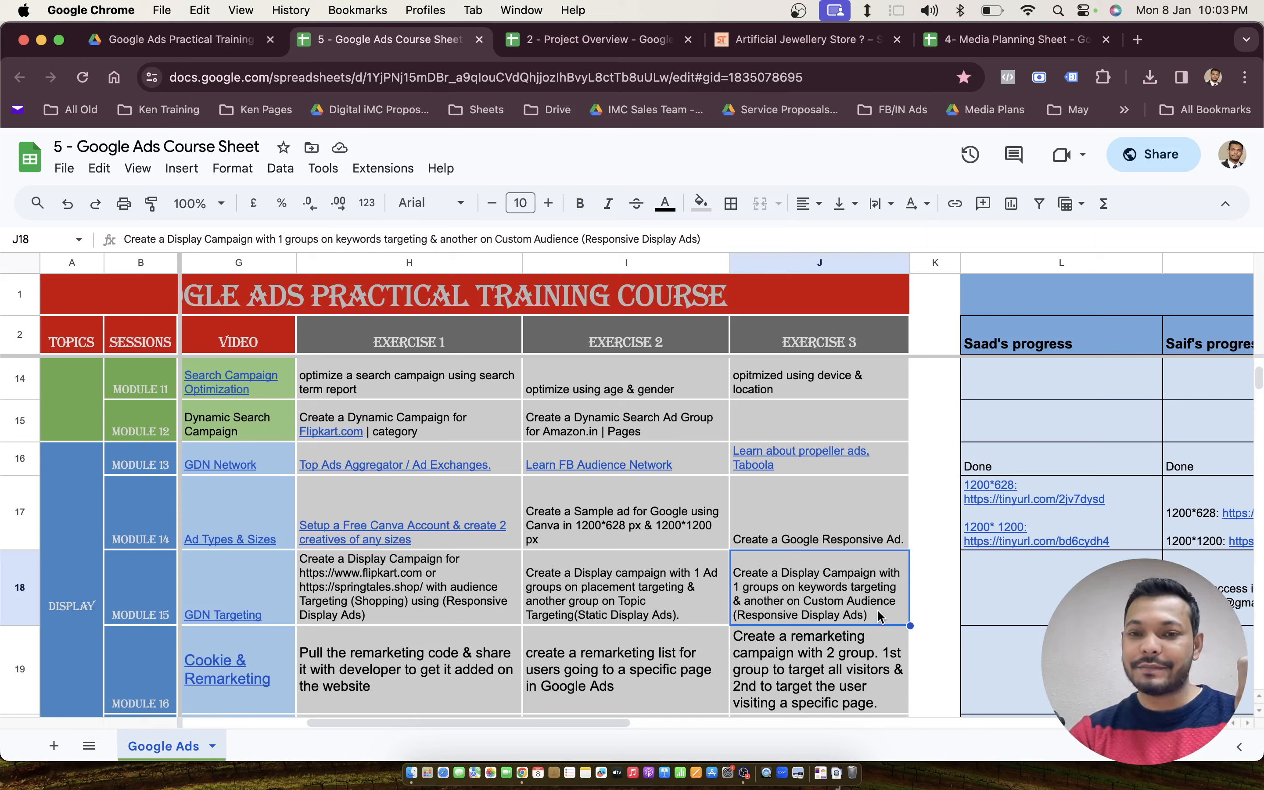
{"action": "key", "text": "ctrl+Right"}
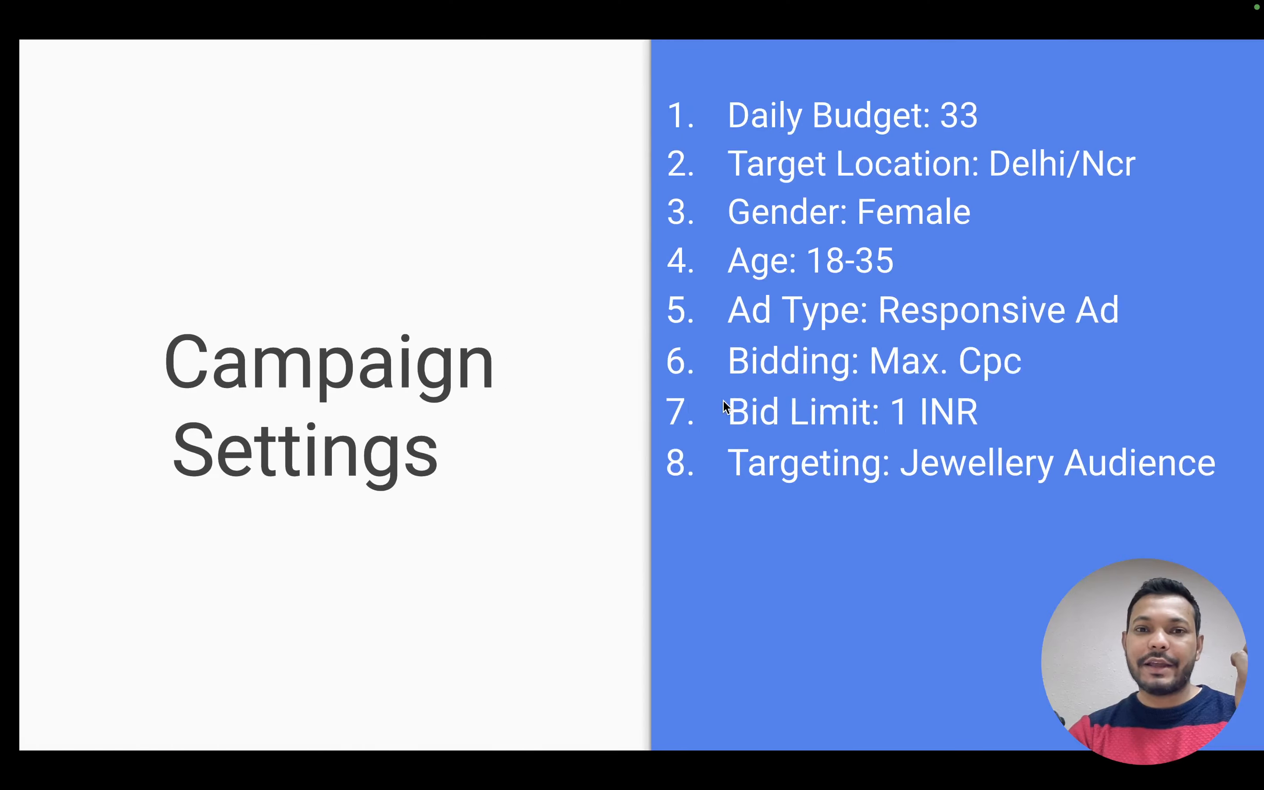
{"action": "key", "text": "Right"}
{"action": "key", "text": "Right"}
{"action": "key", "text": "Right"}
{"action": "key", "text": "Right"}
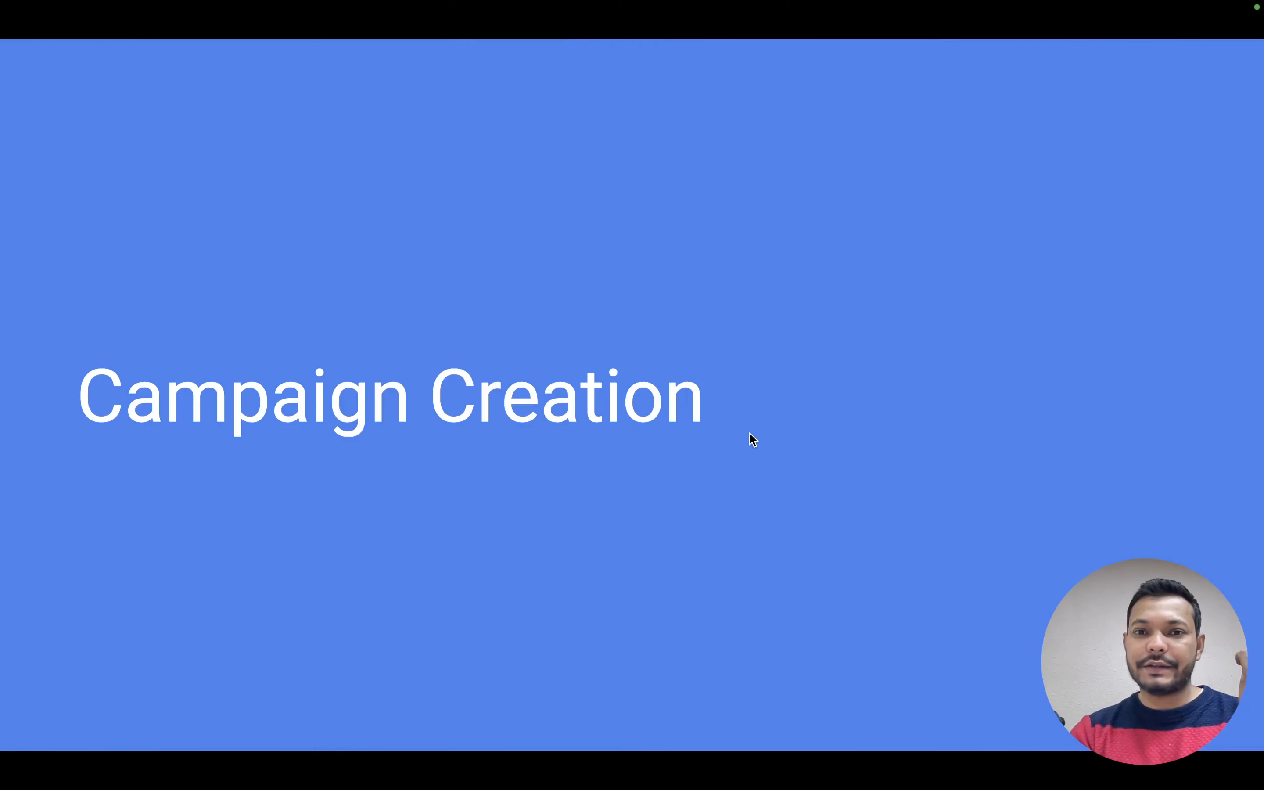
{"action": "key", "text": "Right"}
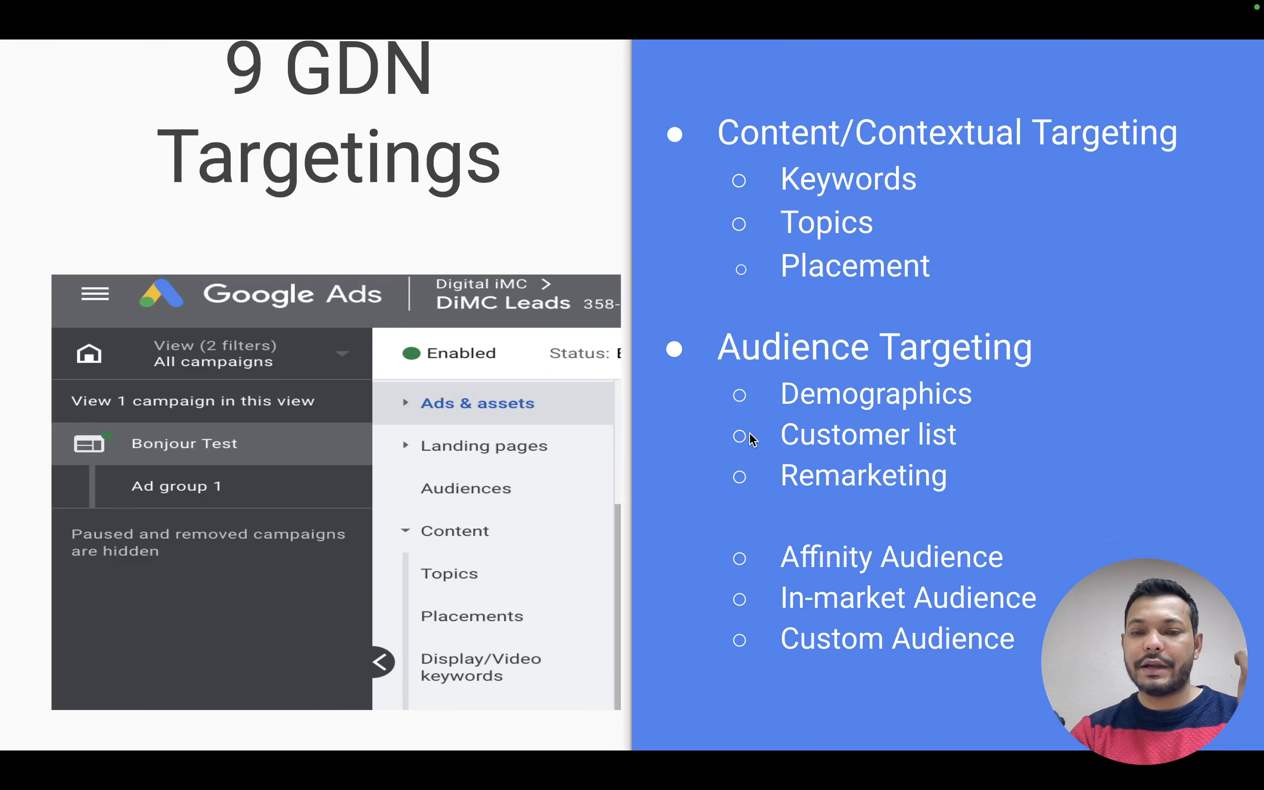